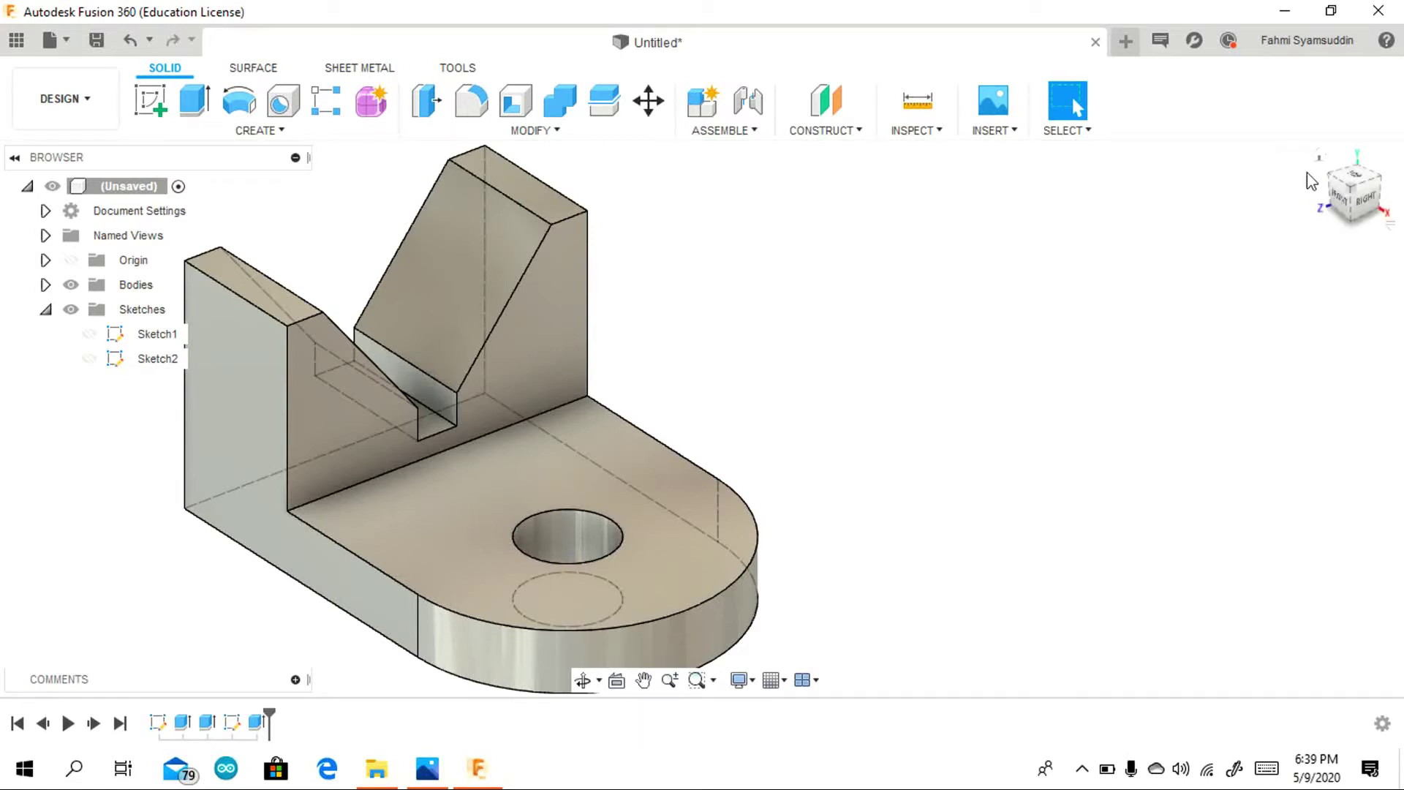
Orbit and zoom the finished bracket model to inspect it.
{"action": "middle_click_drag", "start_coordinate": [923, 359], "coordinate": [827, 370], "text": "shift"}
{"action": "scroll", "coordinate": [731, 351], "scroll_direction": "down", "scroll_amount": 2}
{"action": "scroll", "coordinate": [731, 314], "scroll_direction": "up", "scroll_amount": 2}
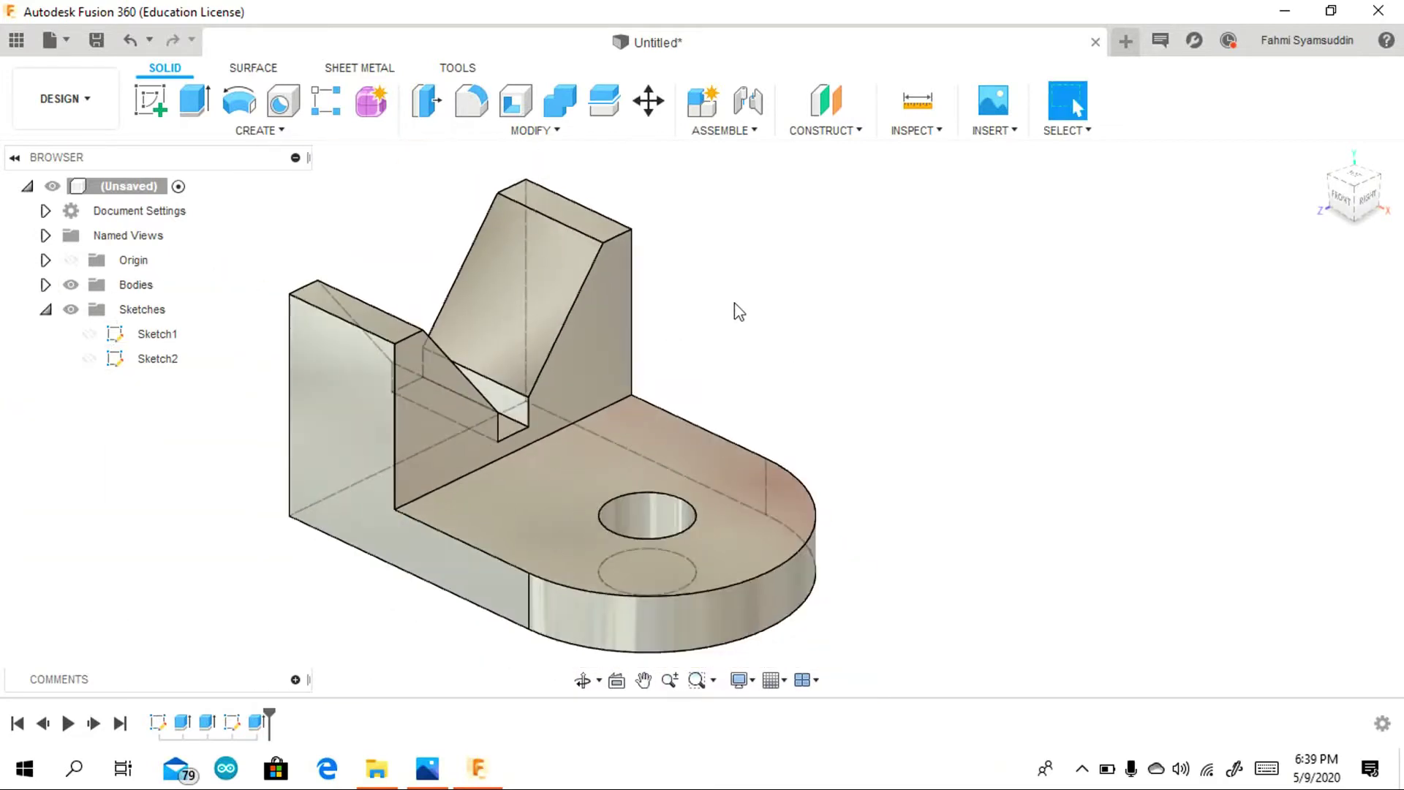
{"action": "scroll", "coordinate": [708, 307], "scroll_direction": "up", "scroll_amount": 2}
{"action": "scroll", "coordinate": [667, 351], "scroll_direction": "up", "scroll_amount": 2}
Show the reference drawing Screenshot (39).png in Photos on the right half of the screen.
{"action": "left_click", "coordinate": [426, 768]}
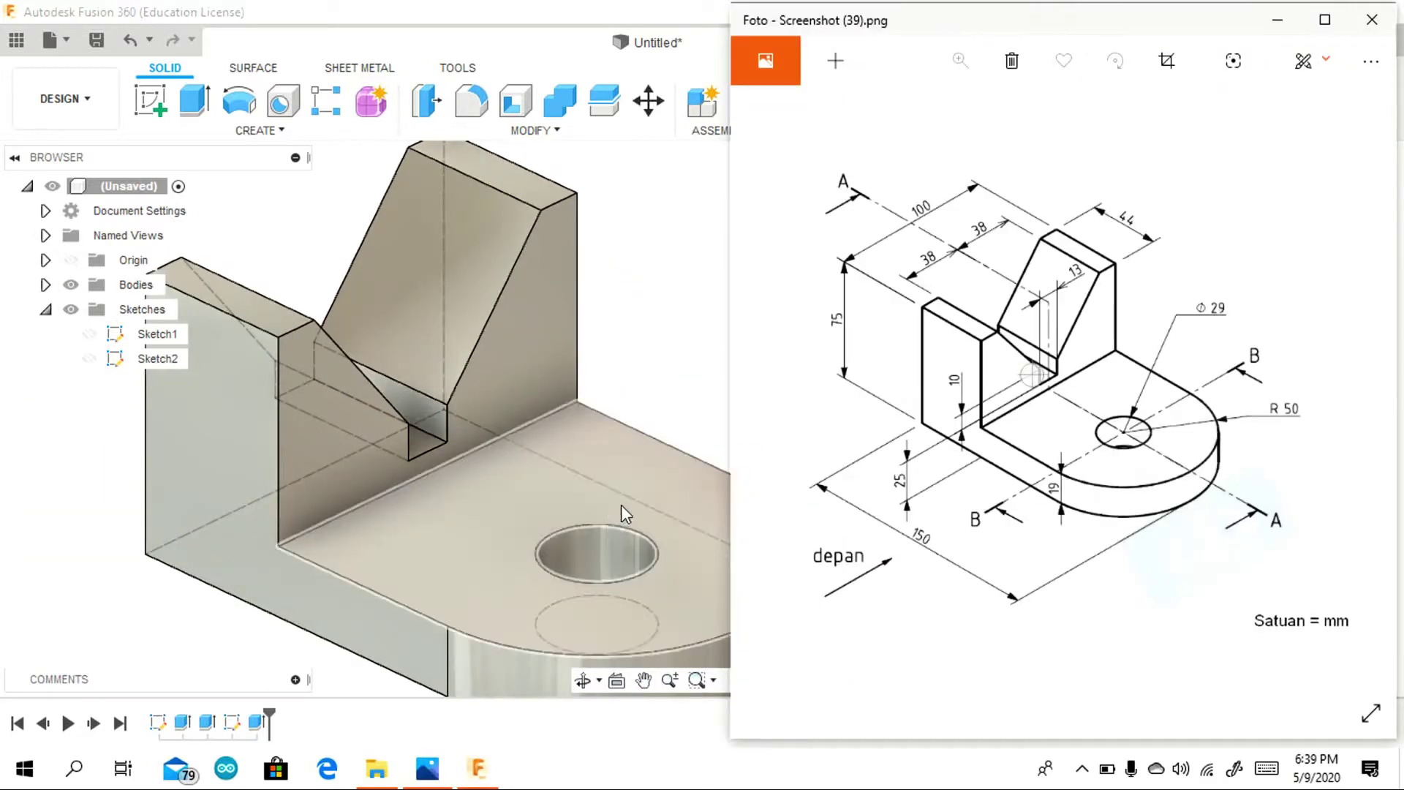
{"action": "left_click", "coordinate": [1082, 768]}
{"action": "left_click", "coordinate": [1064, 727]}
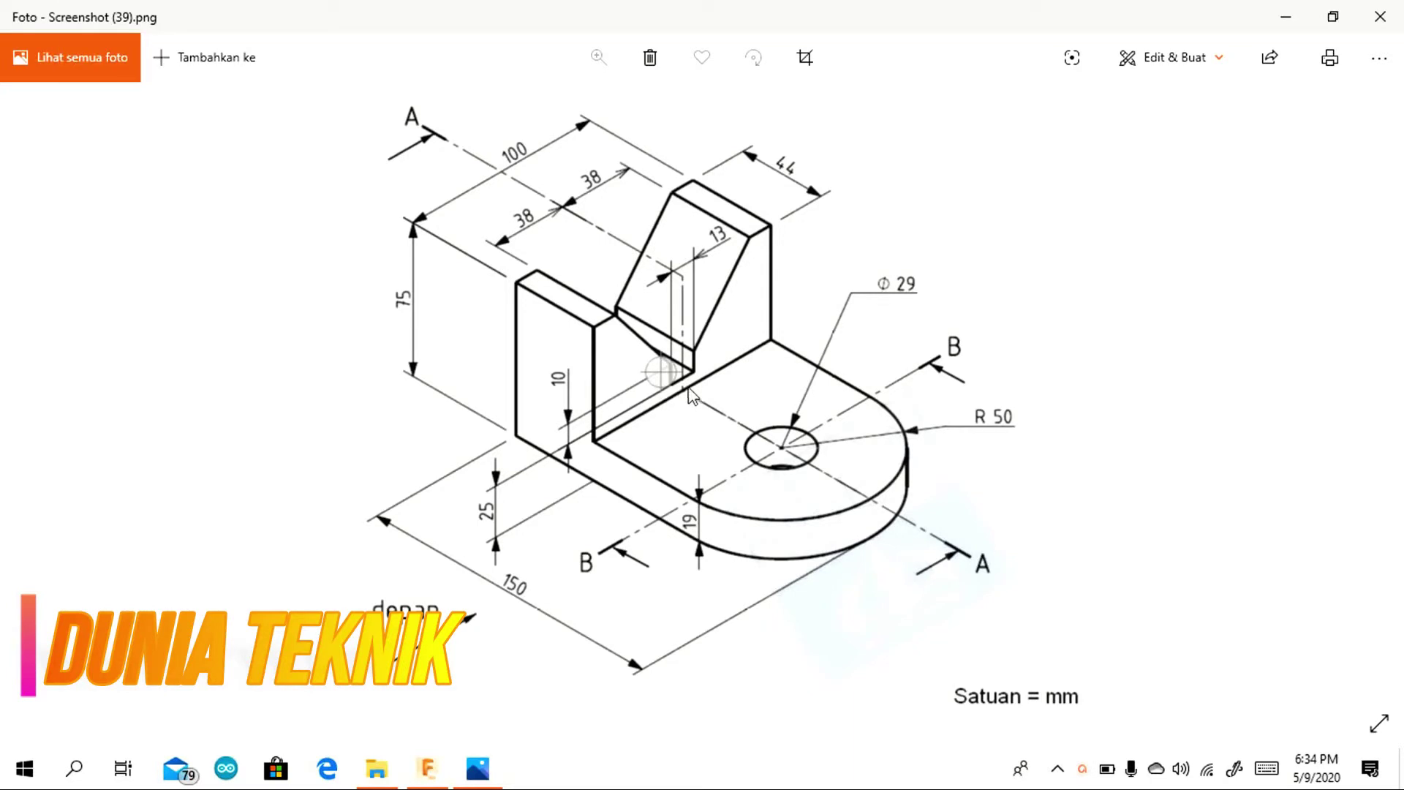
{"action": "scroll", "coordinate": [702, 386], "scroll_direction": "up", "scroll_amount": 2}
{"action": "scroll", "coordinate": [680, 402], "scroll_direction": "down", "scroll_amount": 2}
{"action": "scroll", "coordinate": [712, 415], "scroll_direction": "up", "scroll_amount": 2}
{"action": "scroll", "coordinate": [713, 415], "scroll_direction": "down", "scroll_amount": 2}
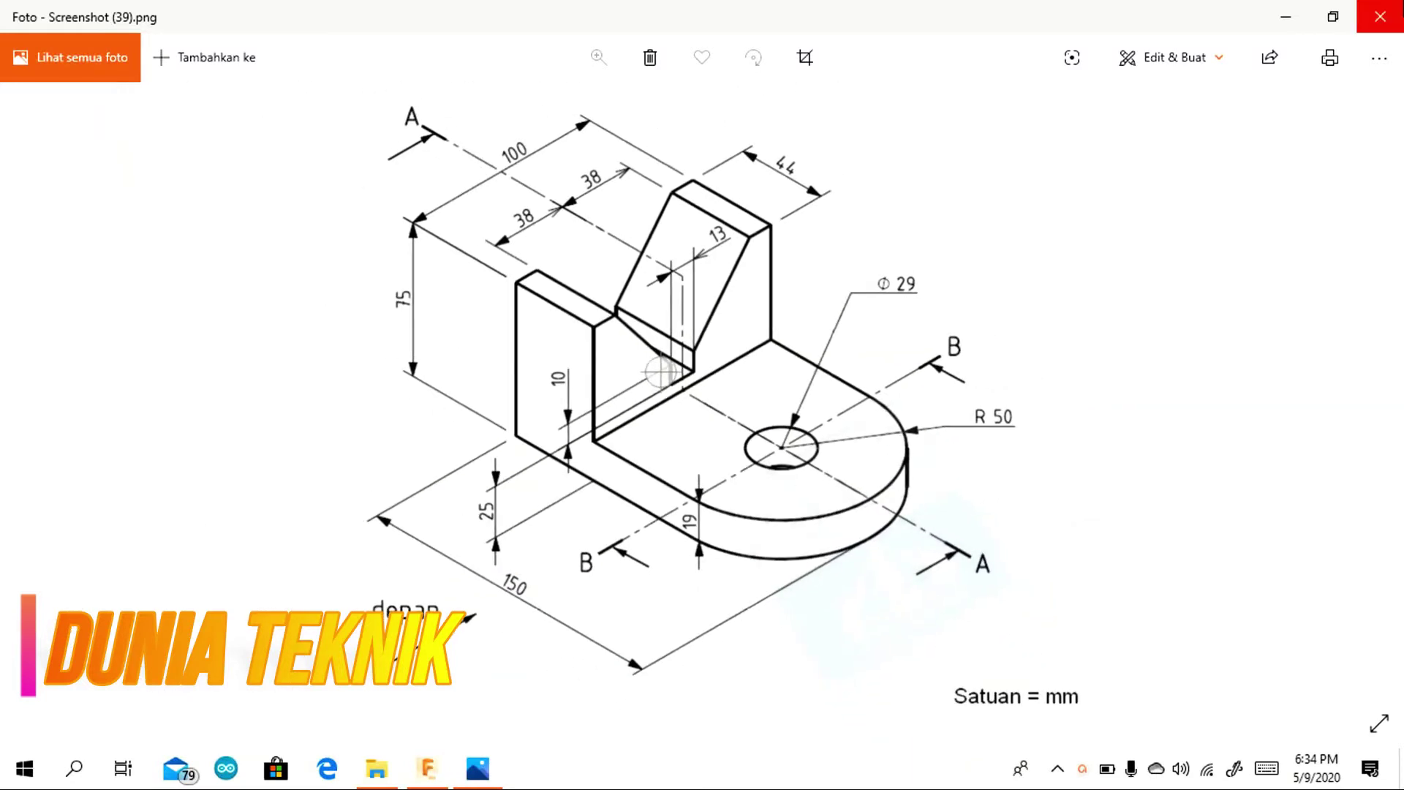
Start a new sketch on the XZ ground plane.
{"action": "left_click", "coordinate": [1332, 16]}
{"action": "left_click", "coordinate": [652, 329]}
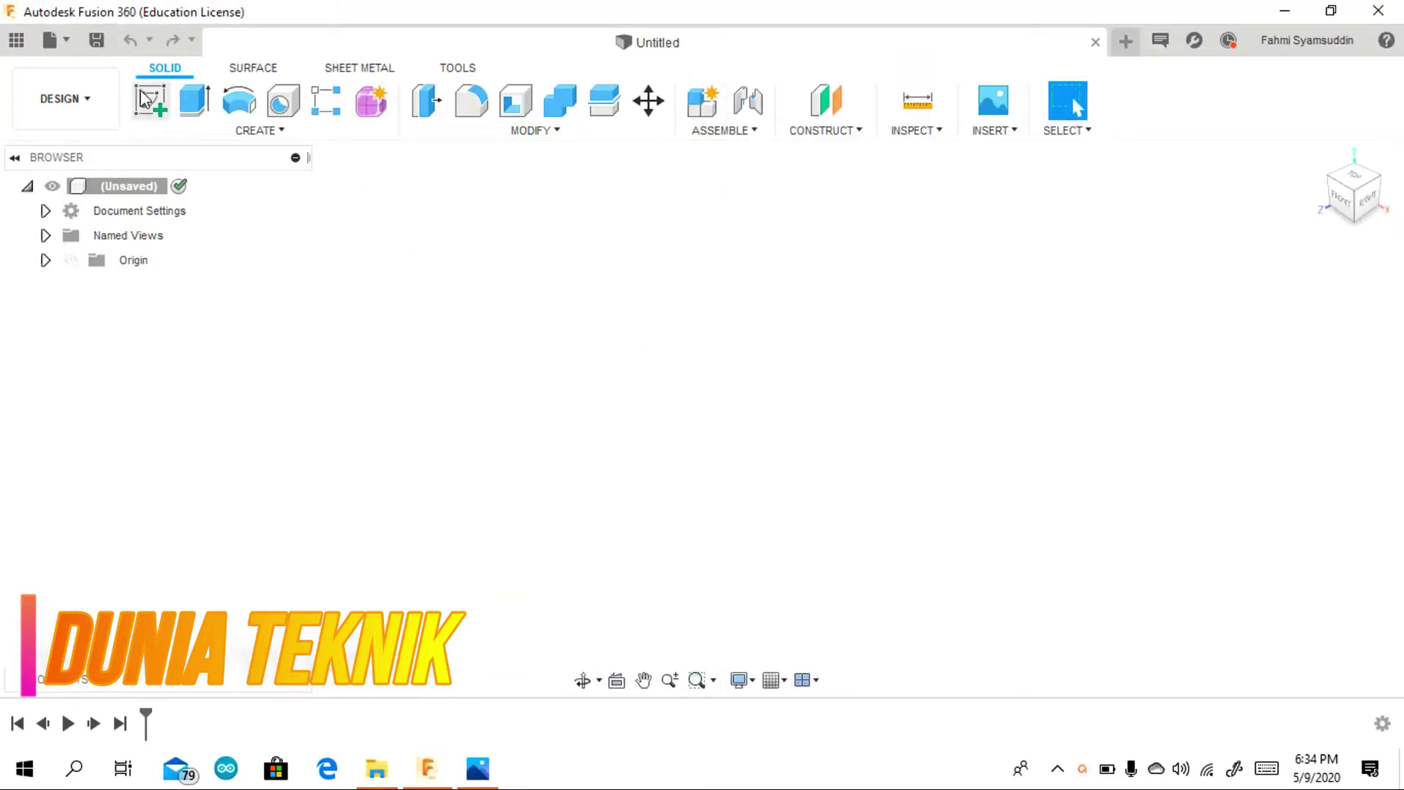
{"action": "left_click", "coordinate": [151, 100]}
{"action": "left_click", "coordinate": [716, 481]}
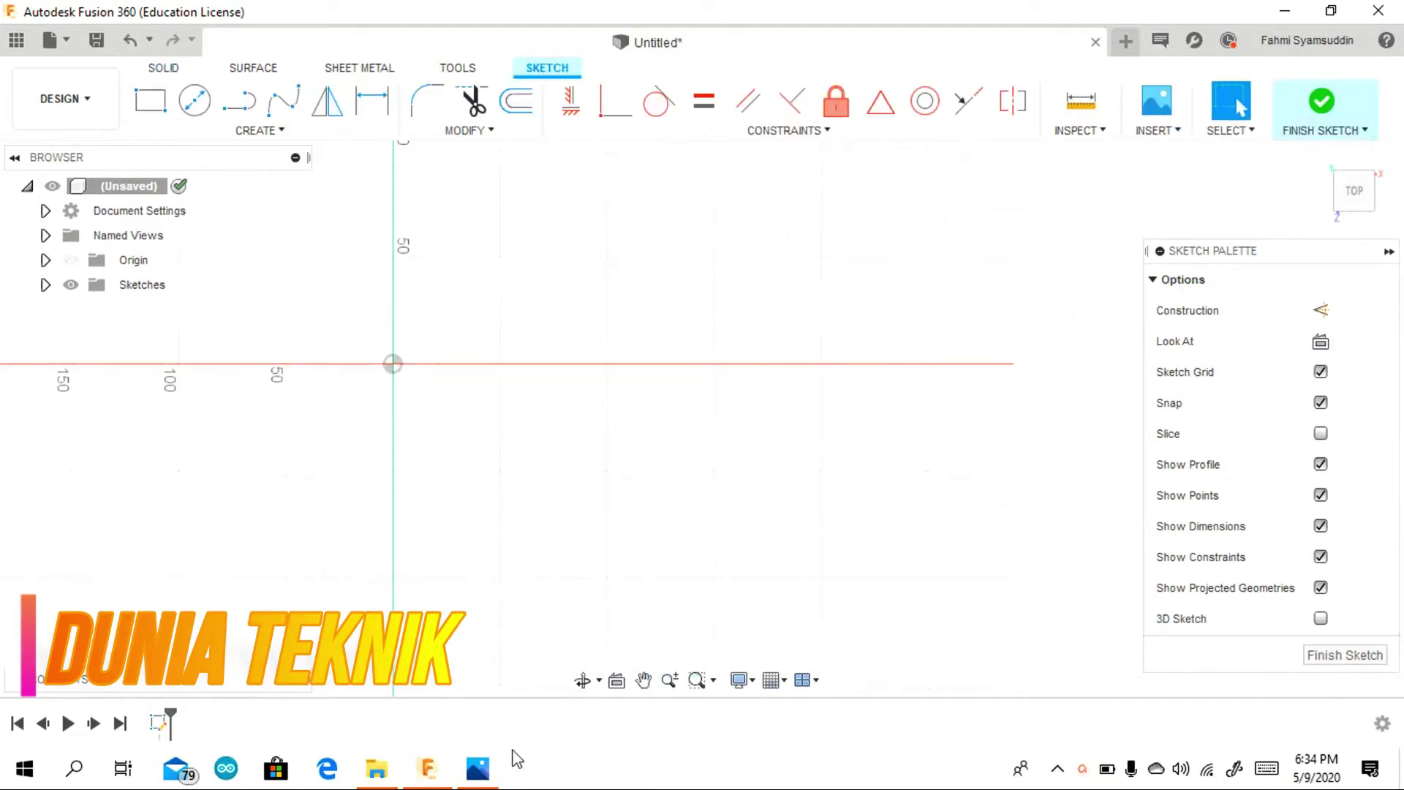
{"action": "left_click", "coordinate": [491, 768]}
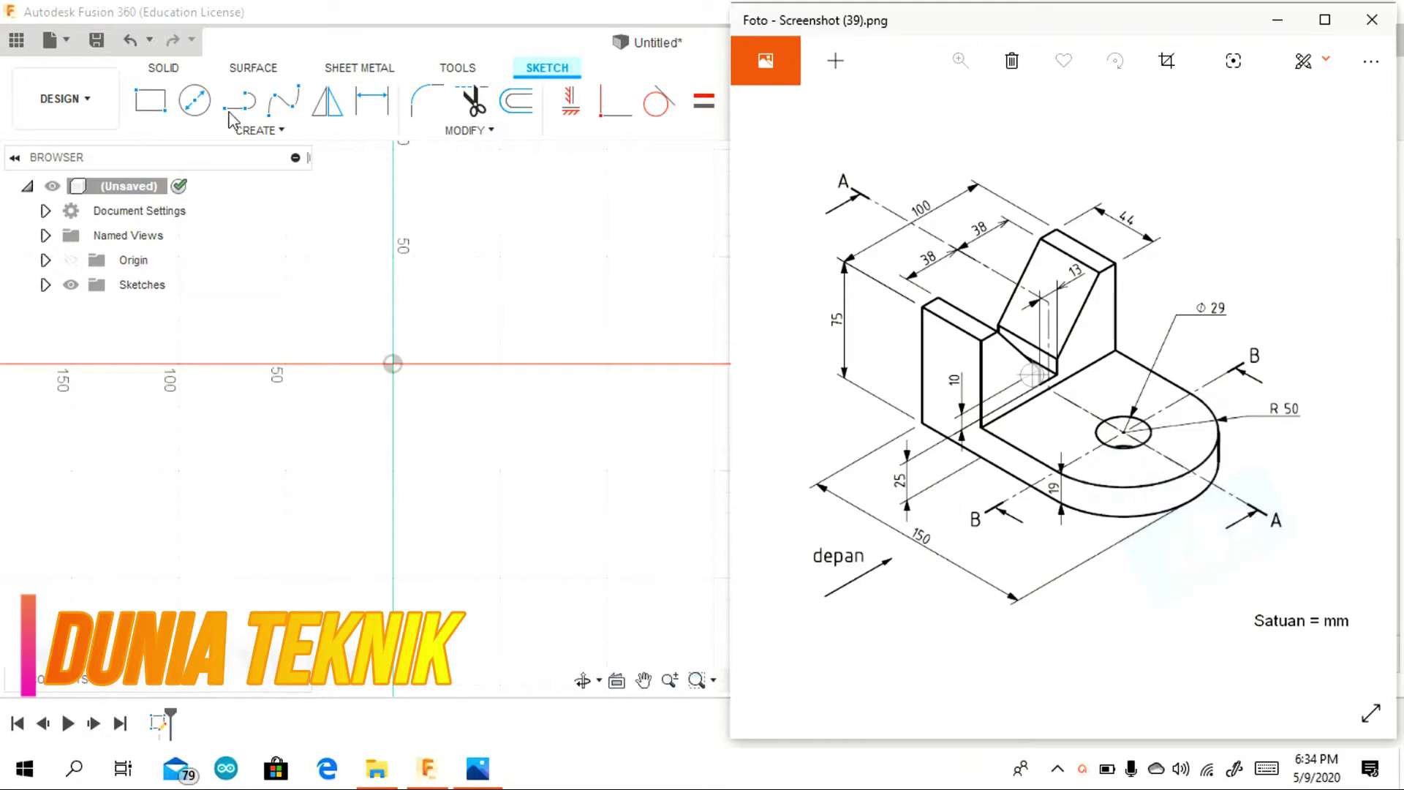
Draw a 150 × 100 mm rectangle anchored at the origin.
{"action": "left_click", "coordinate": [143, 104]}
{"action": "left_click", "coordinate": [392, 364]}
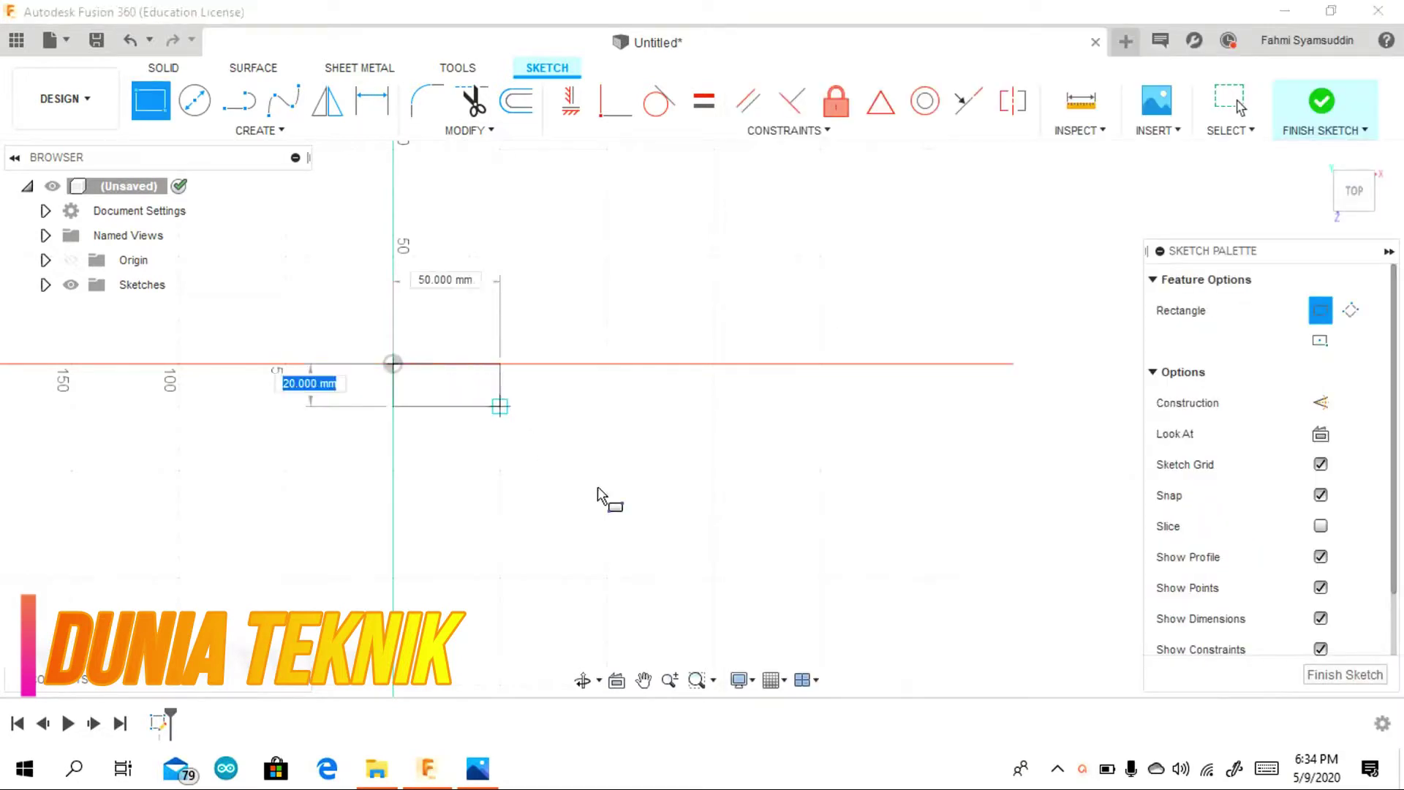
{"action": "type", "text": "100"}
{"action": "key", "text": "Tab"}
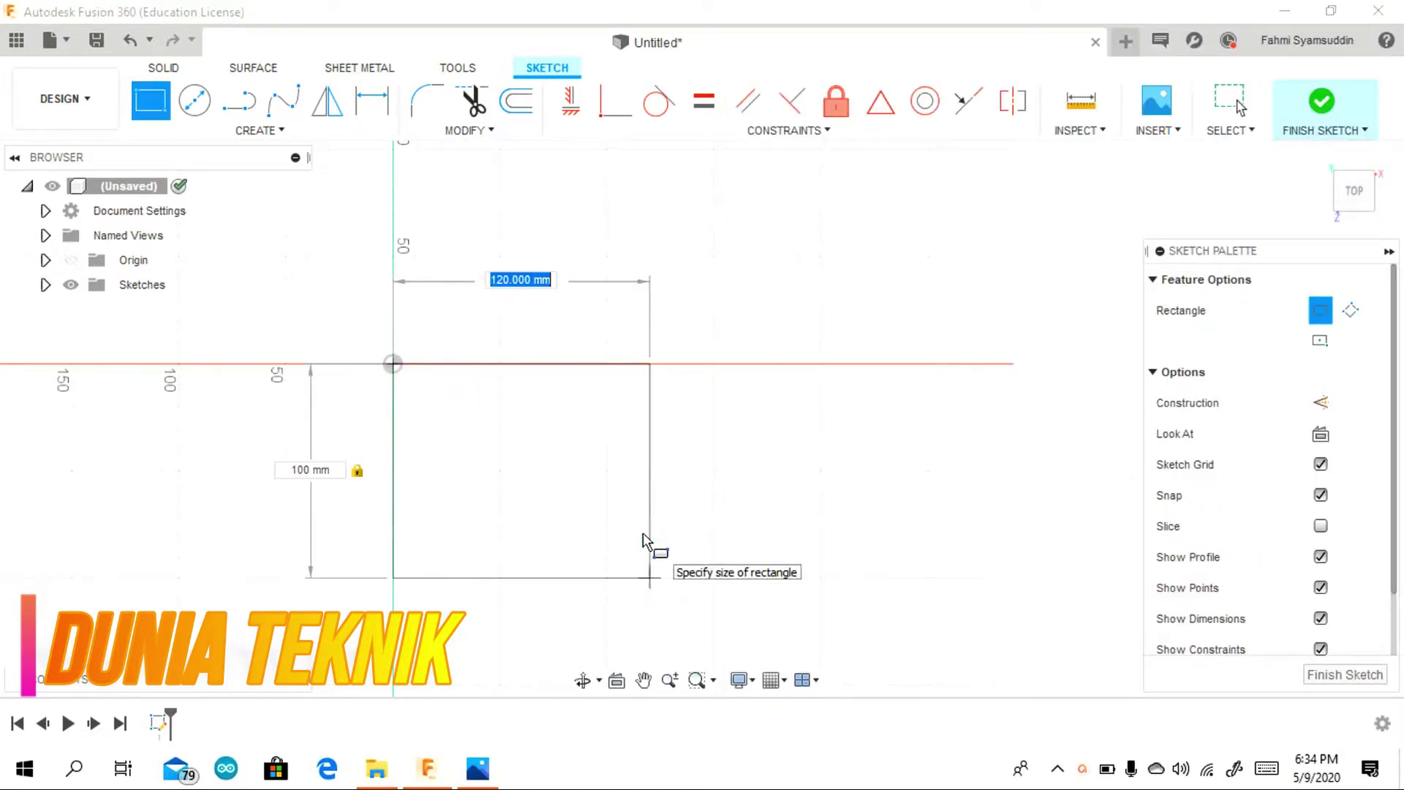
{"action": "type", "text": "150"}
{"action": "key", "text": "Tab"}
{"action": "key", "text": "Return"}
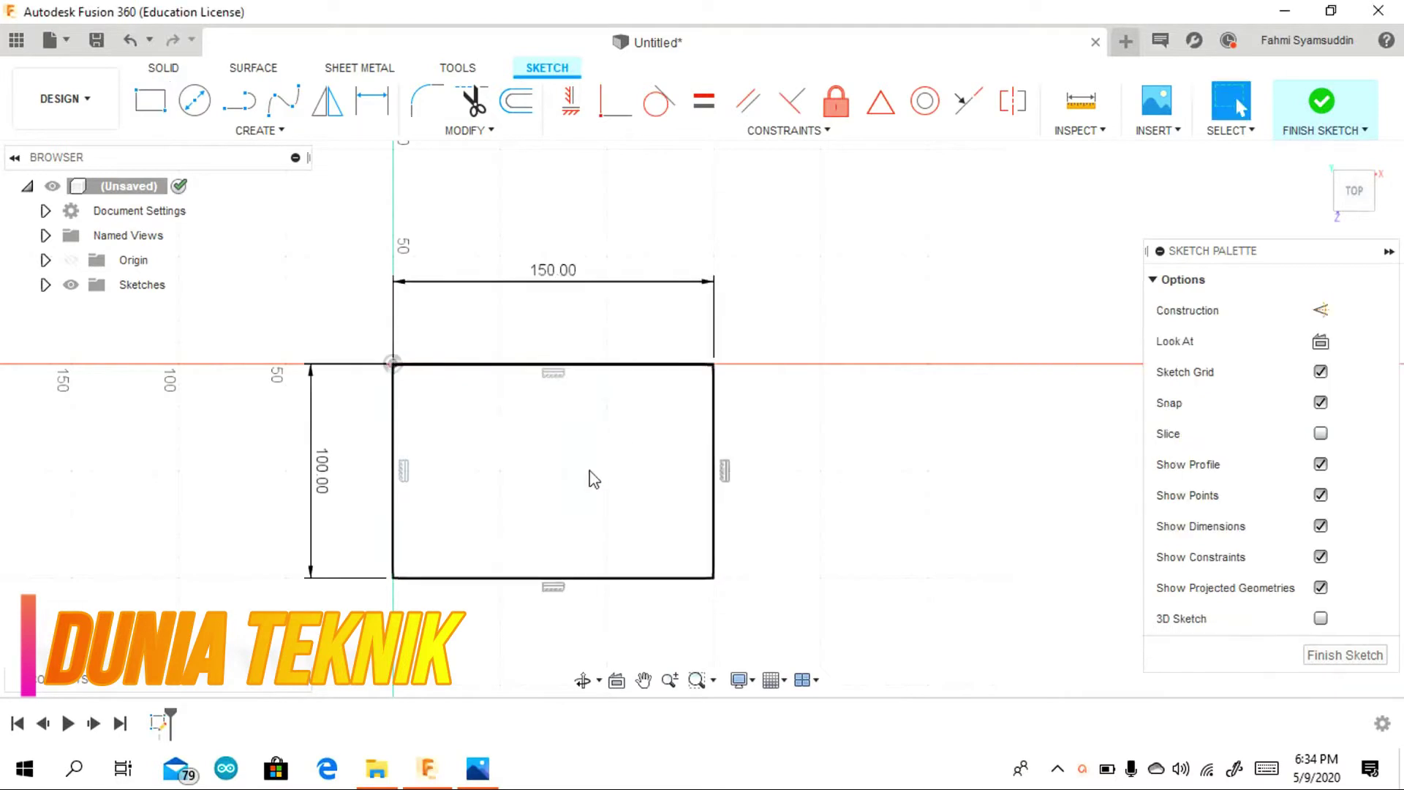
Draw a 50 mm line inward from the right edge's midpoint.
{"action": "left_click", "coordinate": [477, 768]}
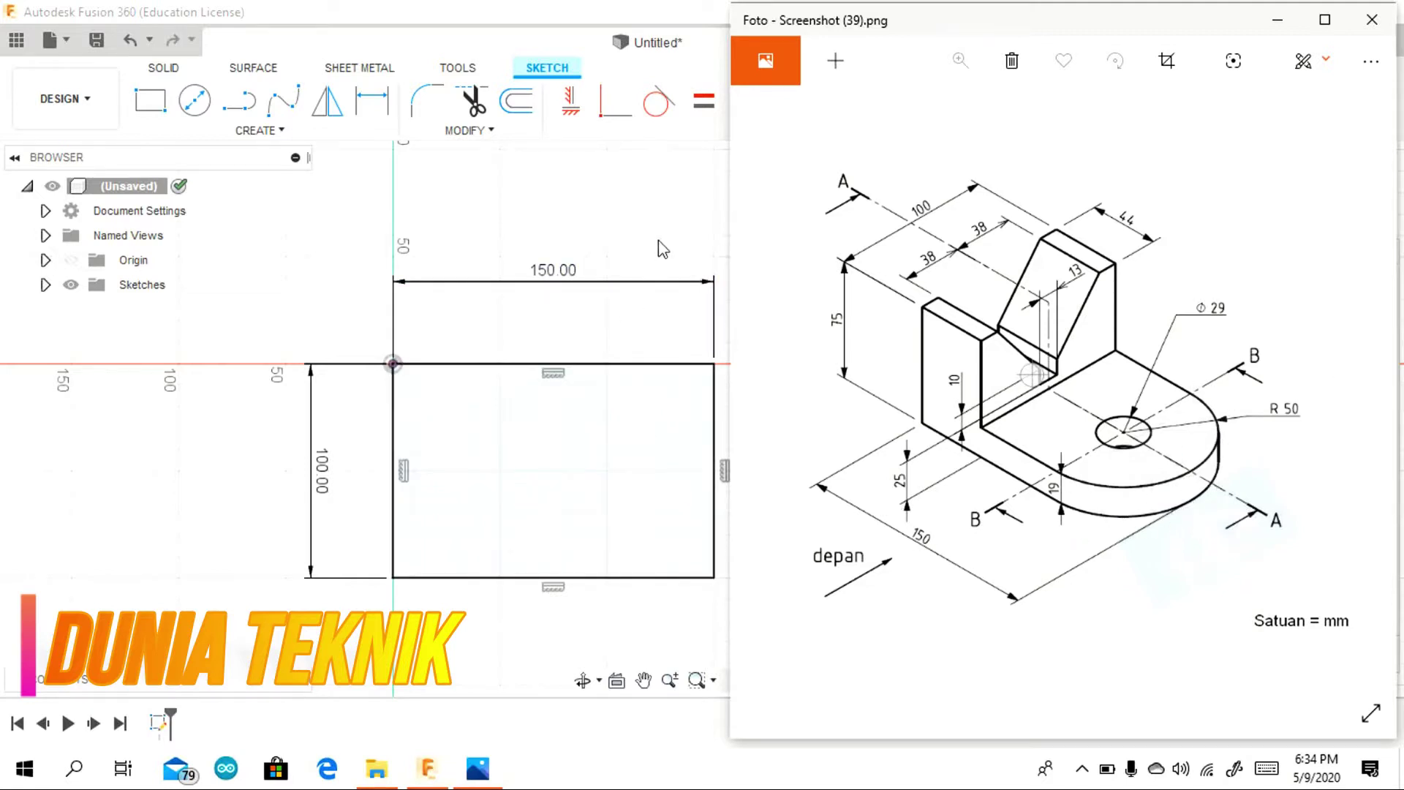
{"action": "left_click", "coordinate": [620, 284]}
{"action": "left_click", "coordinate": [239, 100]}
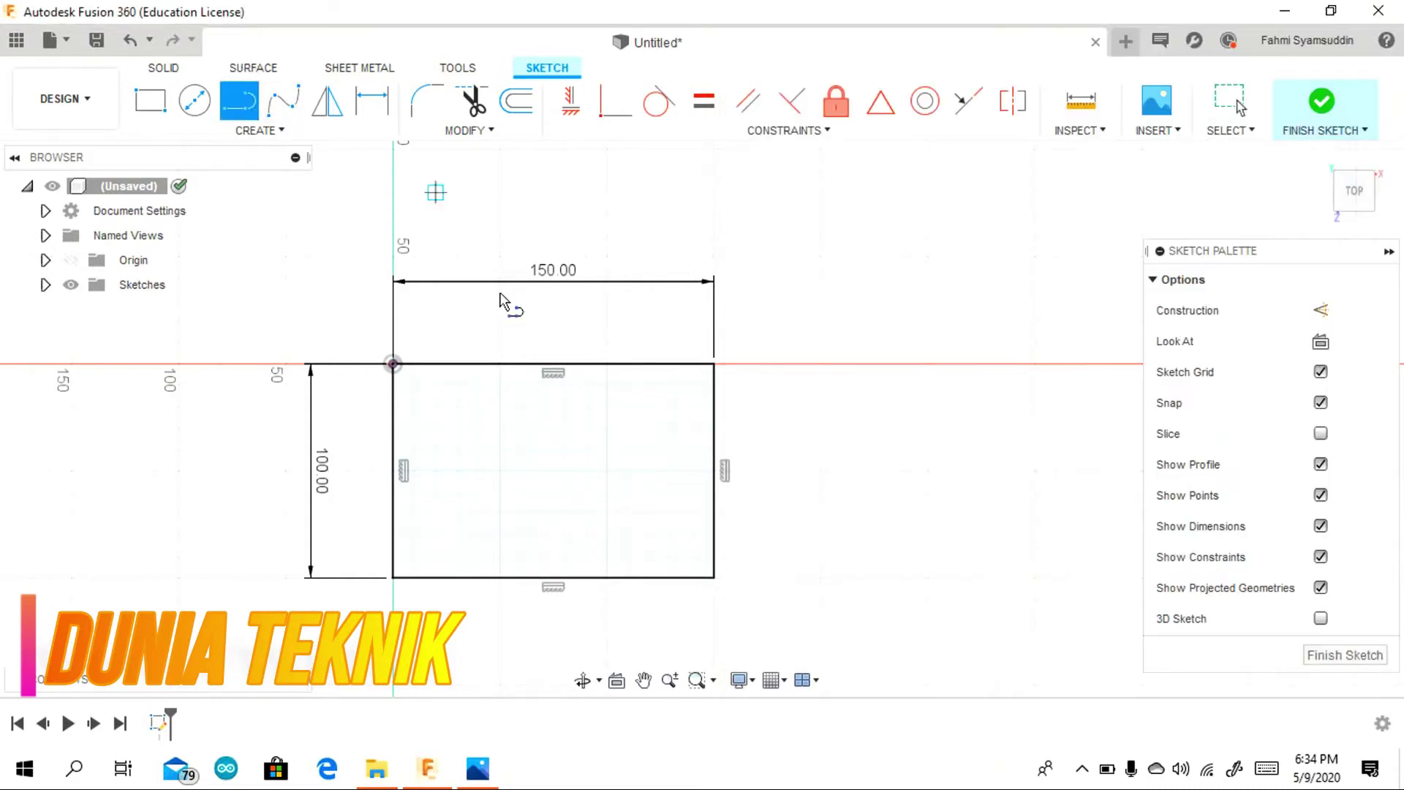
{"action": "left_click", "coordinate": [713, 471]}
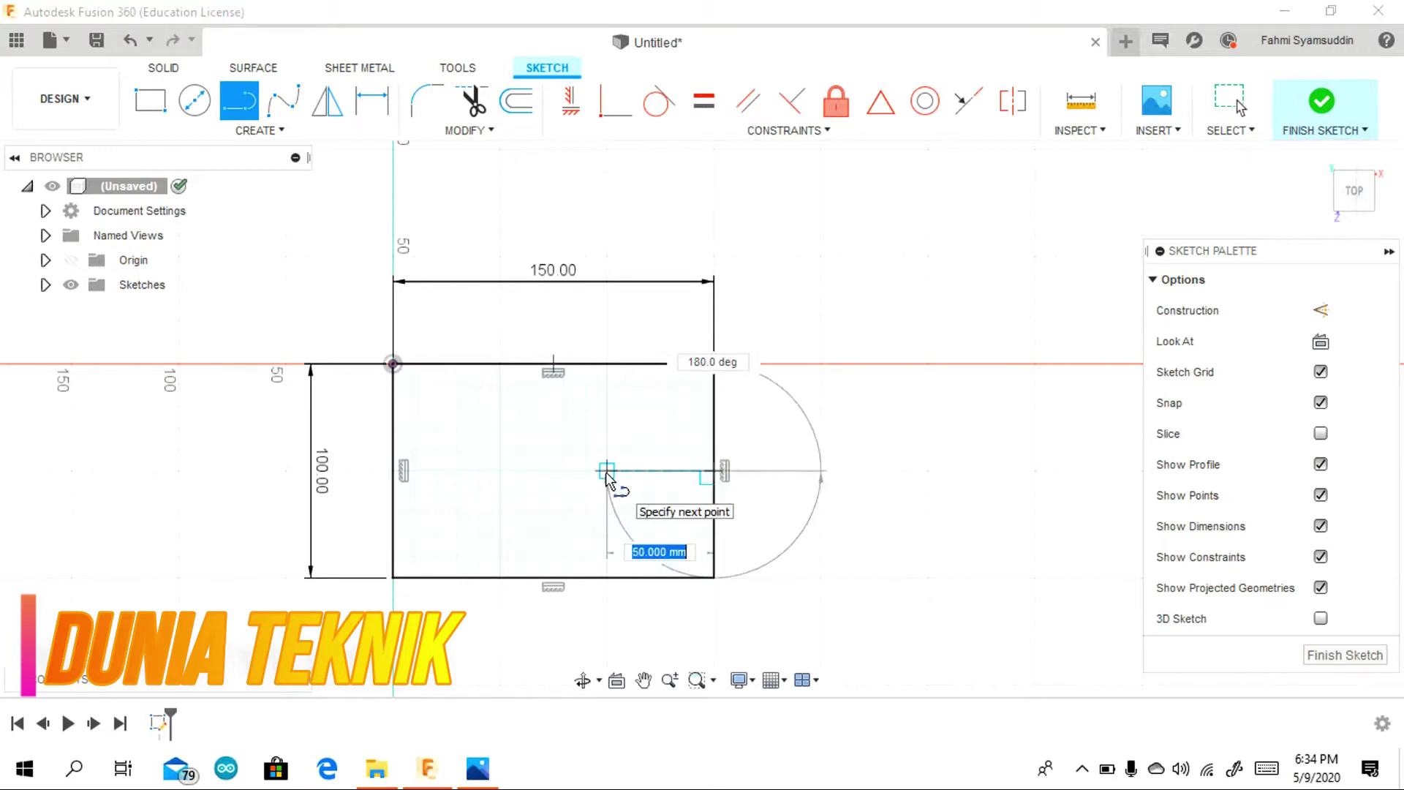
{"action": "left_click", "coordinate": [606, 470]}
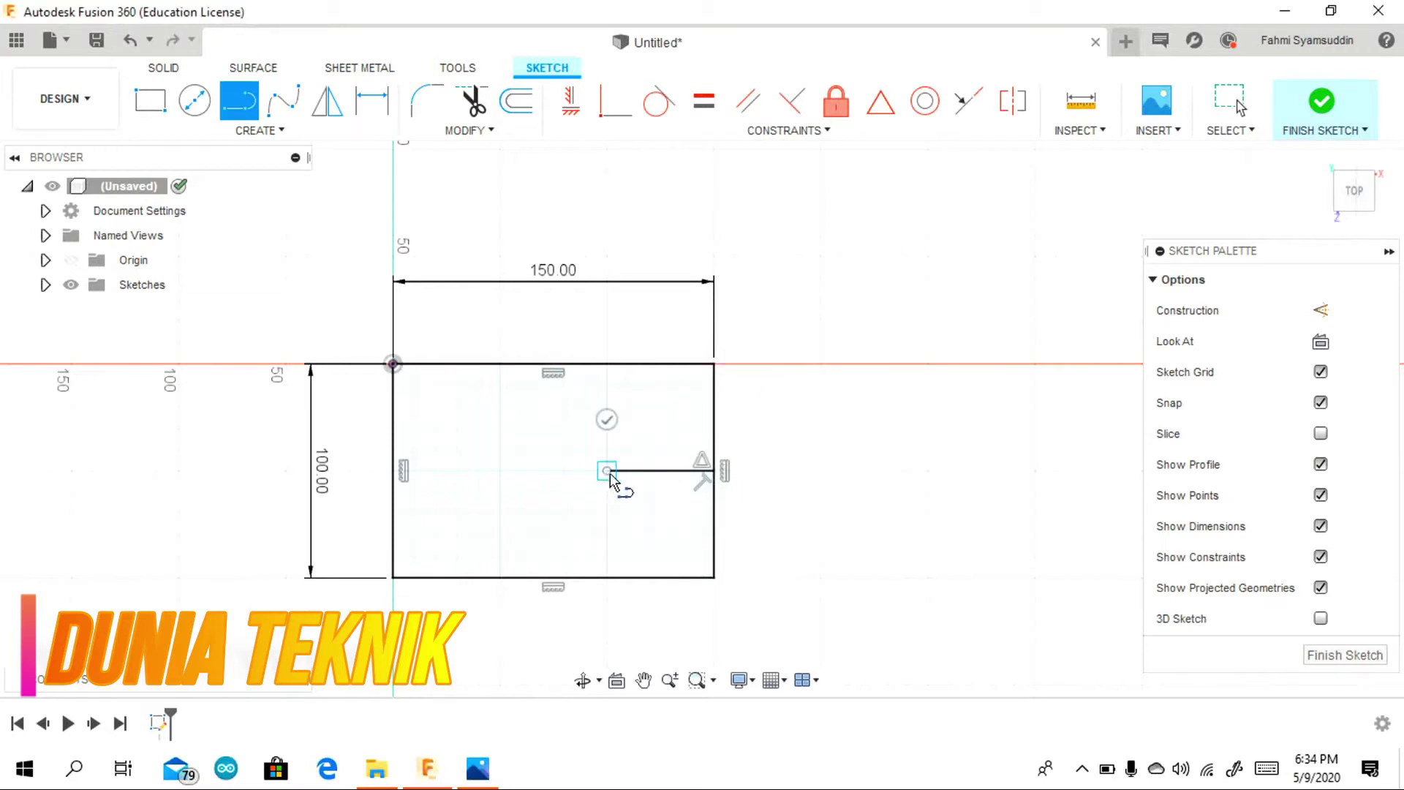
{"action": "key", "text": "Escape"}
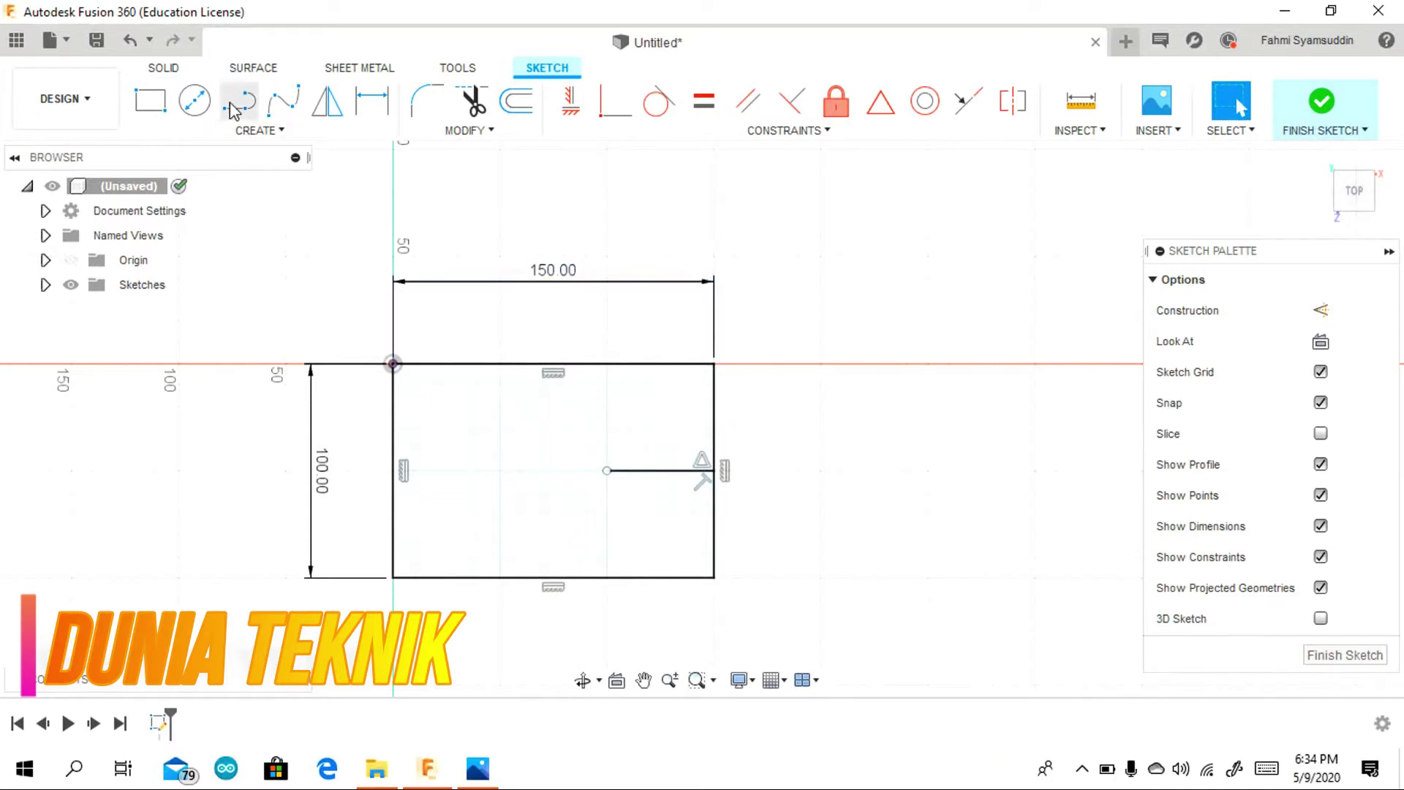
Add a Ø29 mm circle centred at the line's end.
{"action": "left_click", "coordinate": [195, 100]}
{"action": "left_click", "coordinate": [607, 470]}
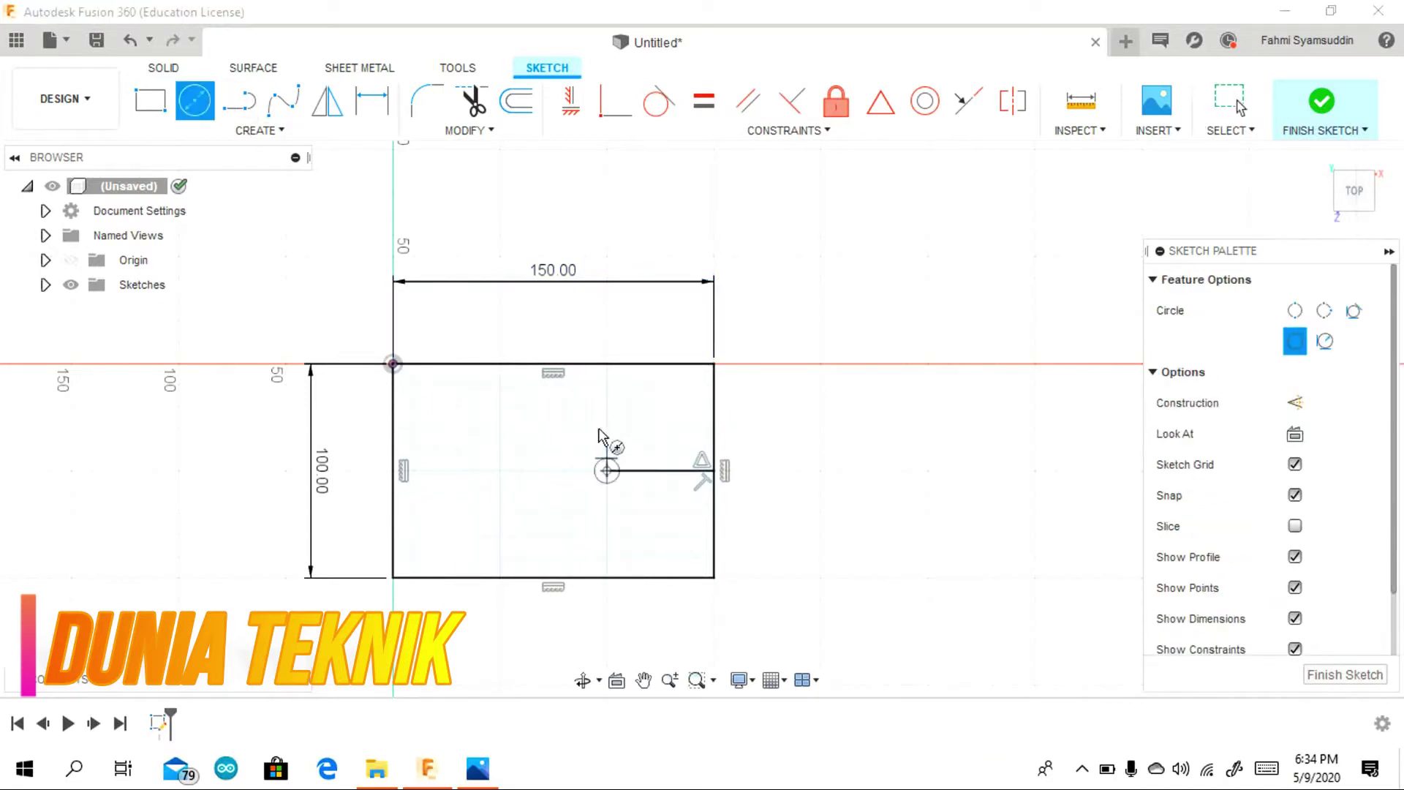
{"action": "key", "text": "BackSpace"}
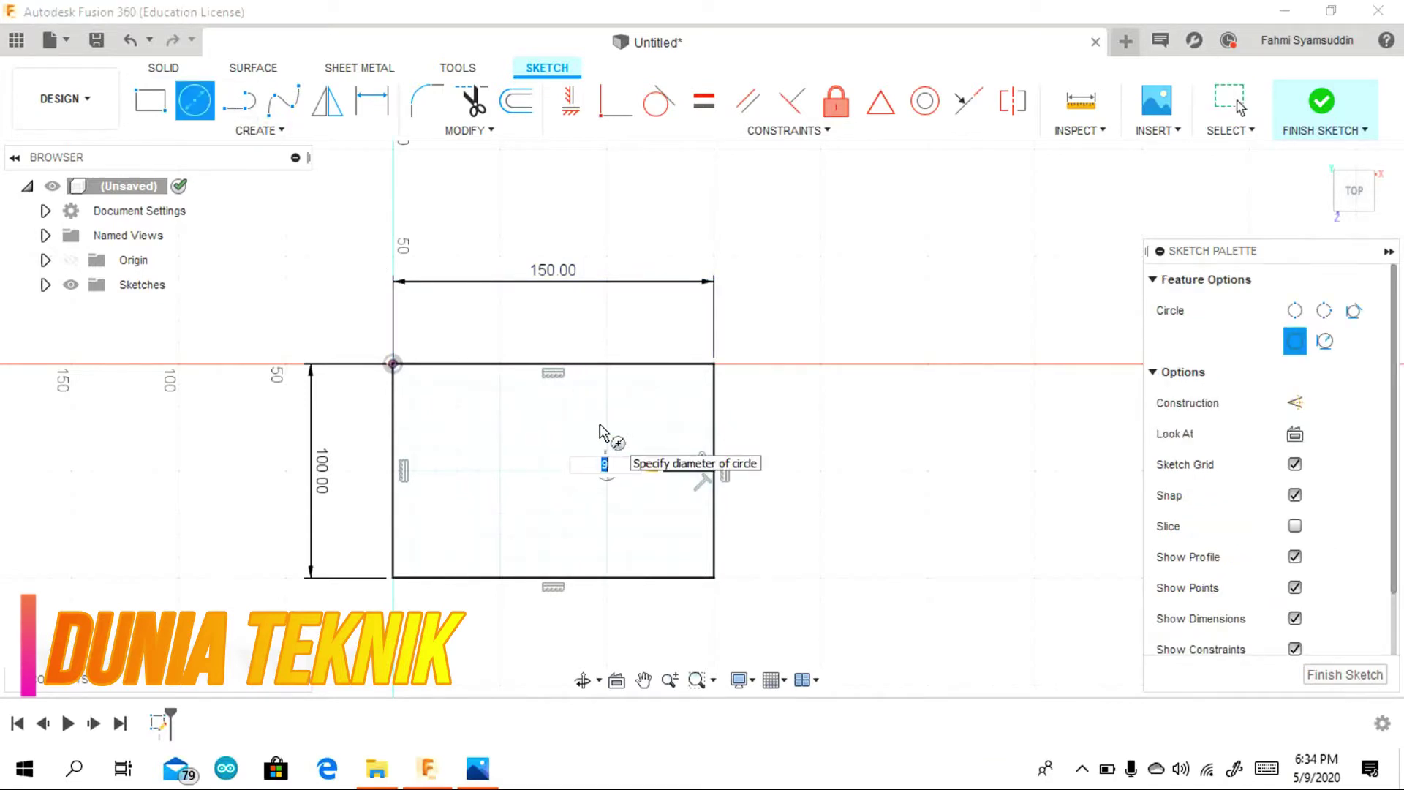
{"action": "key", "text": "Return"}
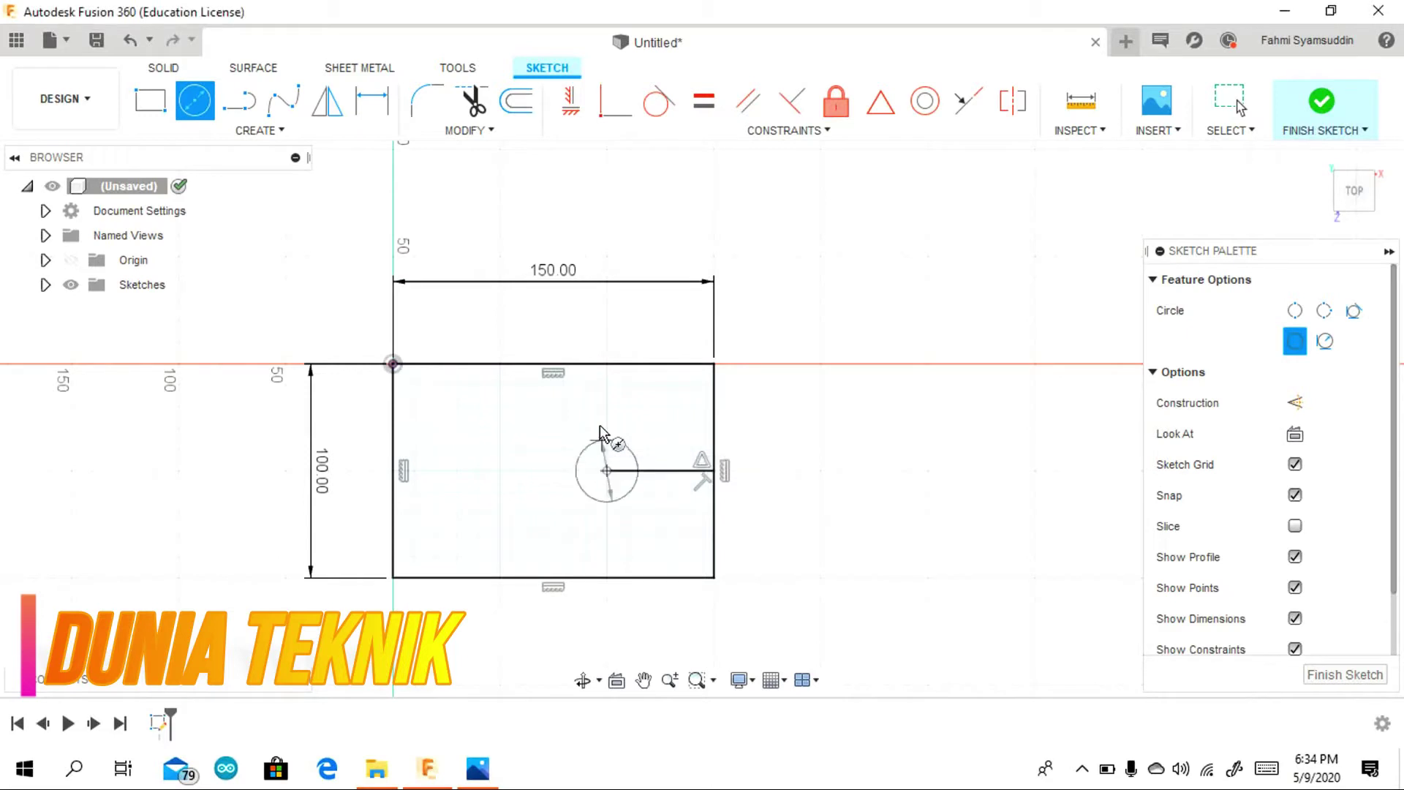
{"action": "key", "text": "Escape"}
Draw a vertical line from the hole centre down to the plate's bottom edge.
{"action": "left_click", "coordinate": [241, 103]}
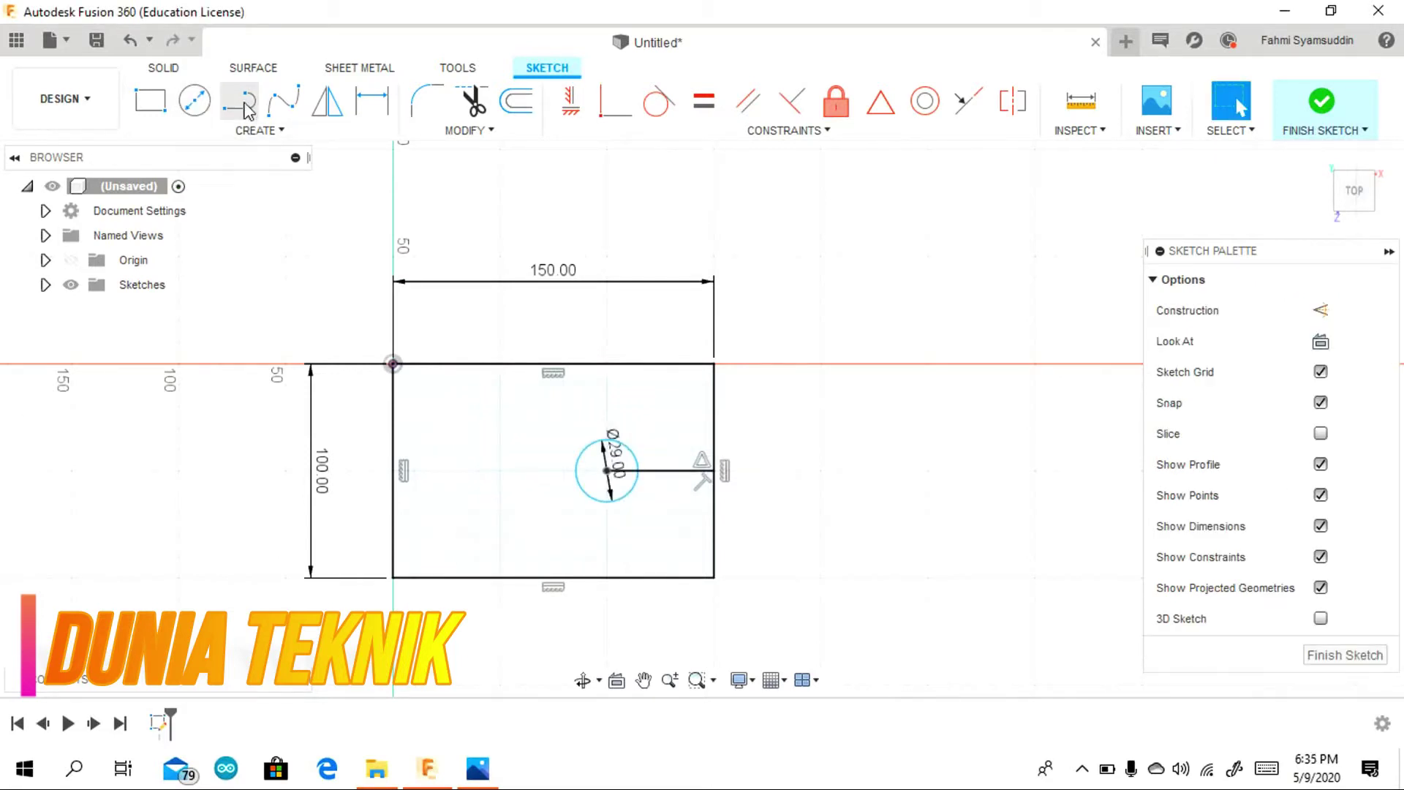
{"action": "left_click", "coordinate": [607, 470]}
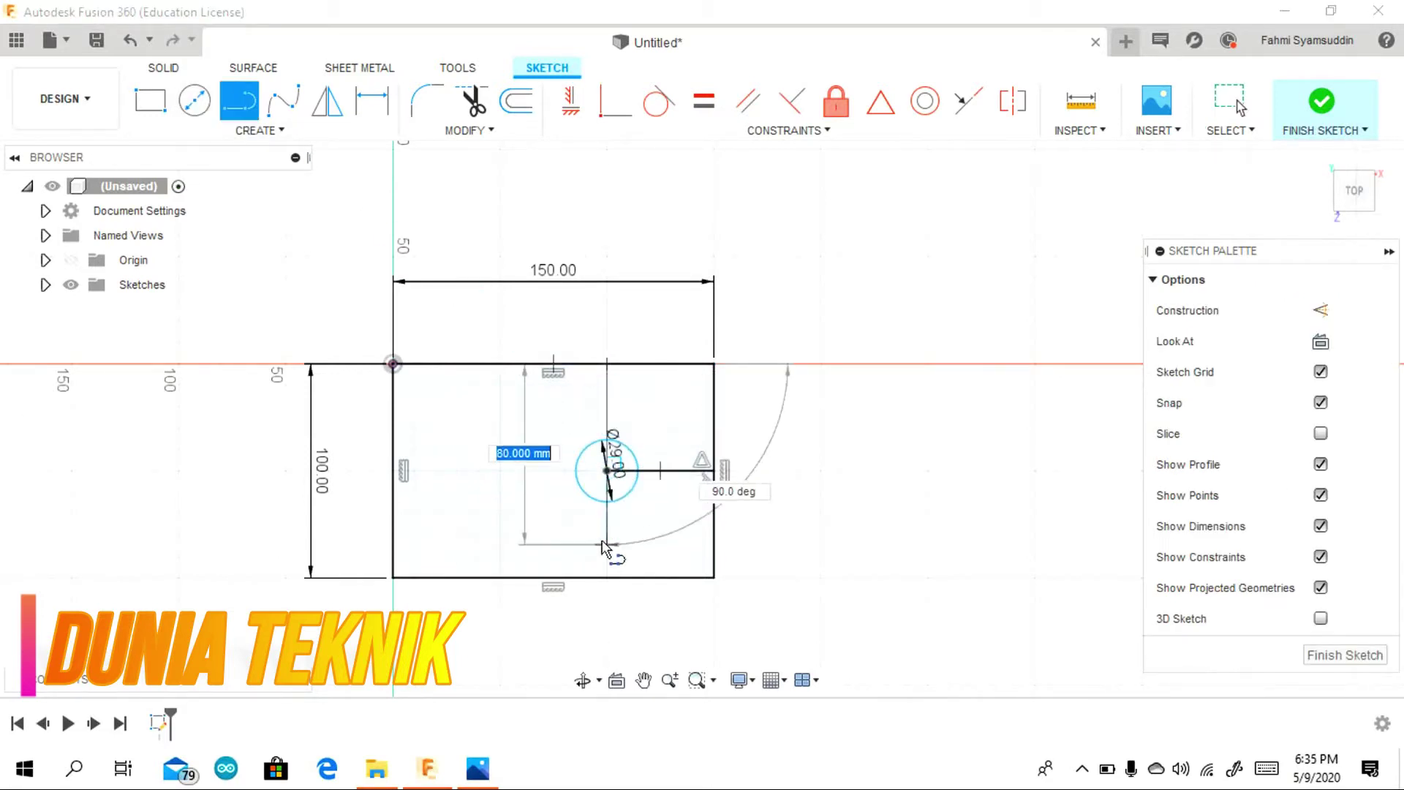
{"action": "left_click", "coordinate": [606, 579]}
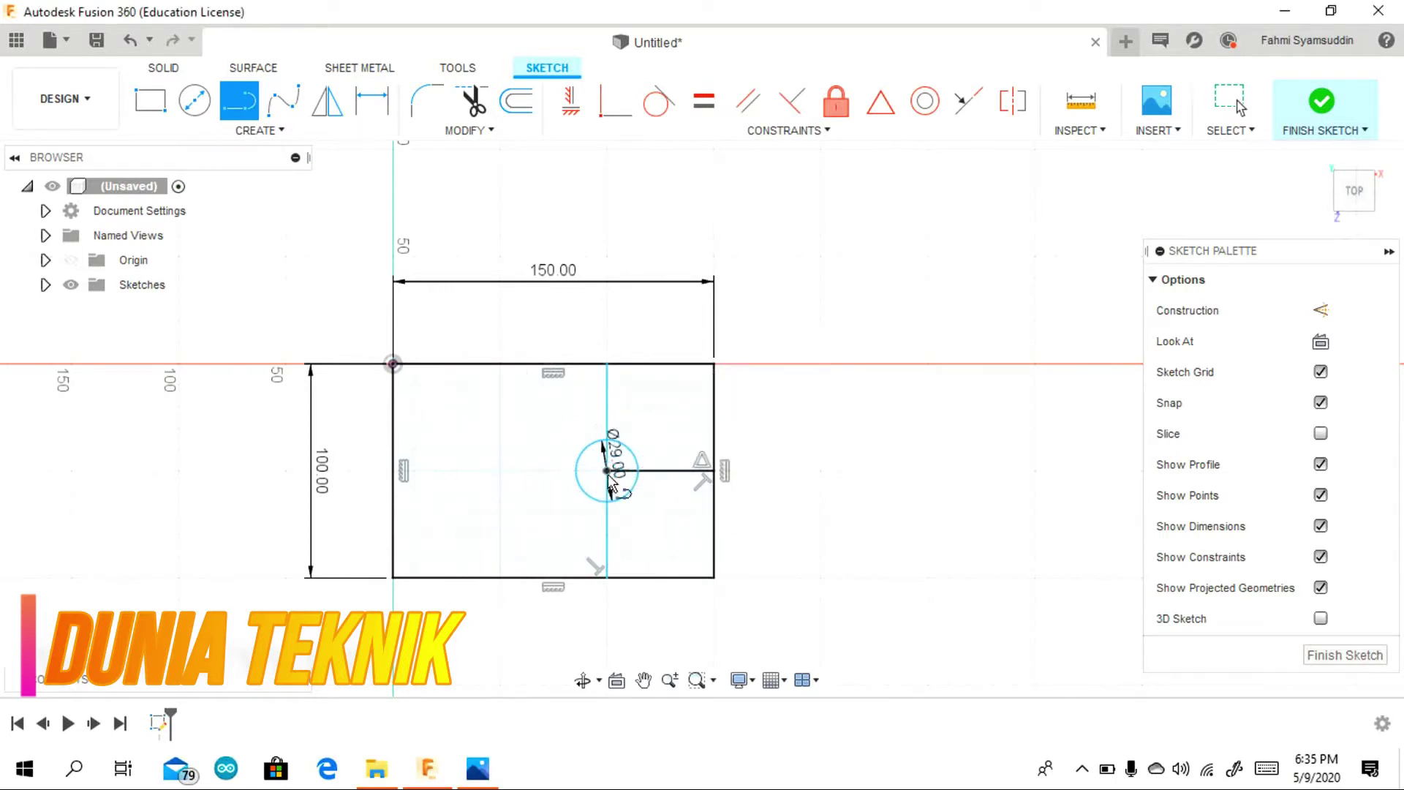
Add a 3-point half-circle arc from bottom to top edge through the right edge.
{"action": "left_click", "coordinate": [293, 131]}
{"action": "mouse_move", "coordinate": [230, 223]}
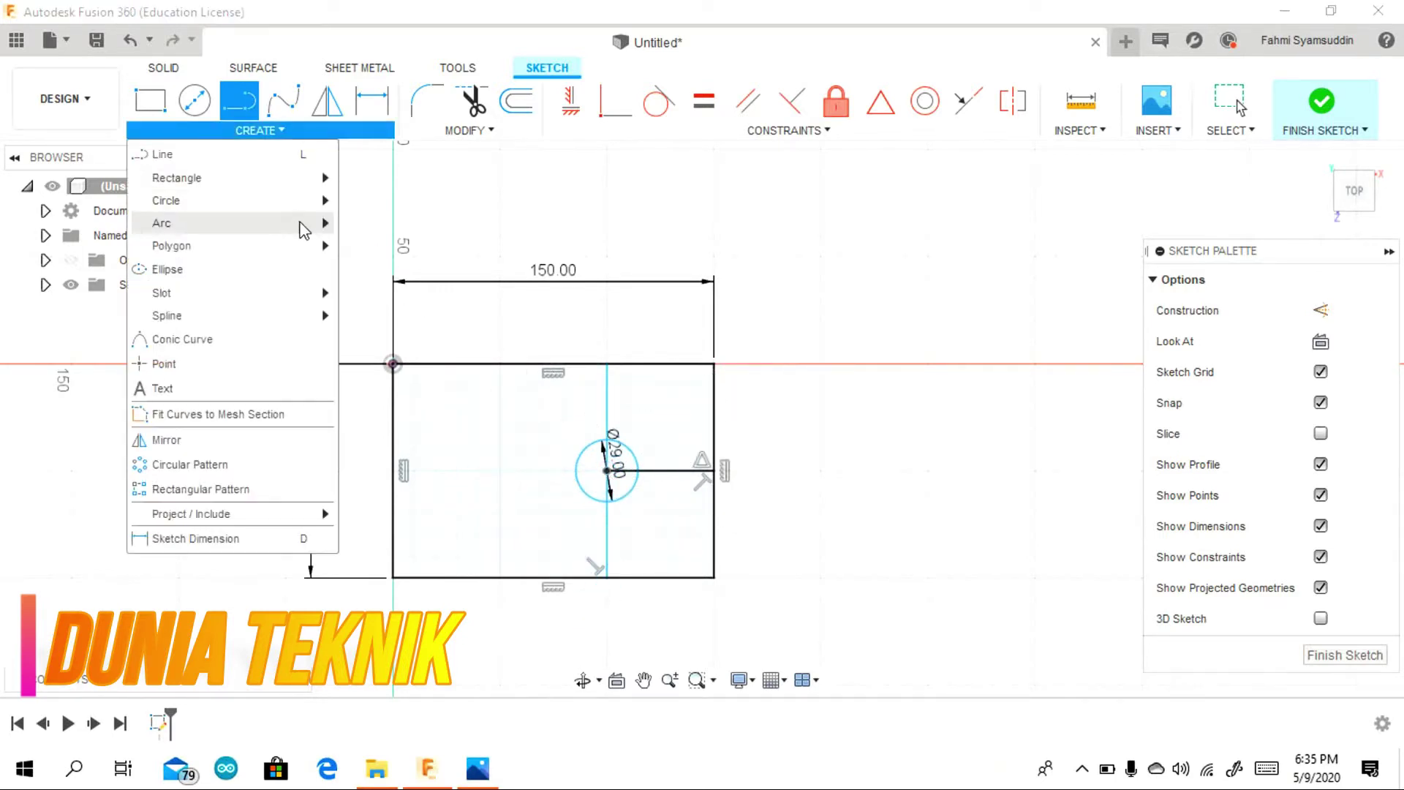
{"action": "left_click", "coordinate": [368, 229]}
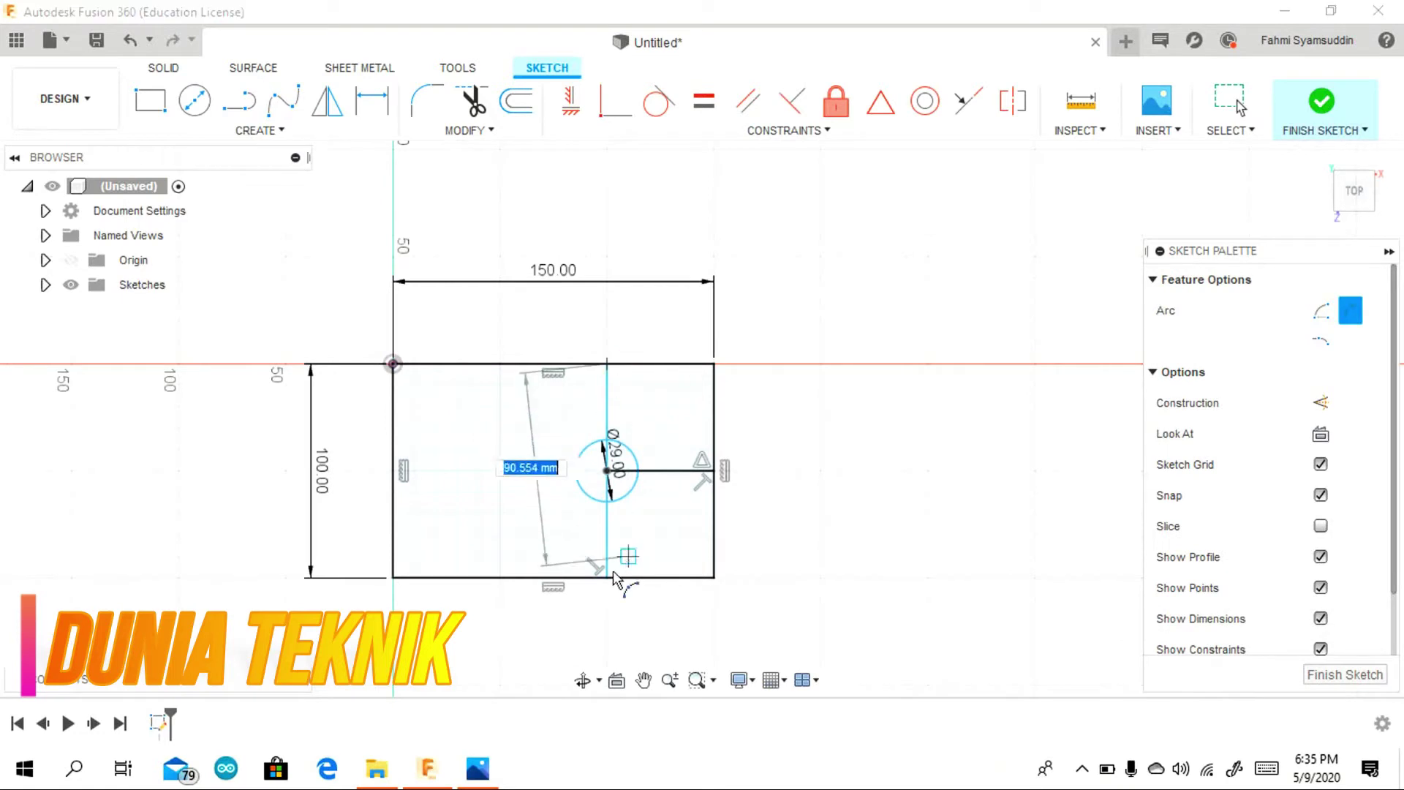
{"action": "left_click", "coordinate": [606, 579]}
{"action": "left_click", "coordinate": [606, 363]}
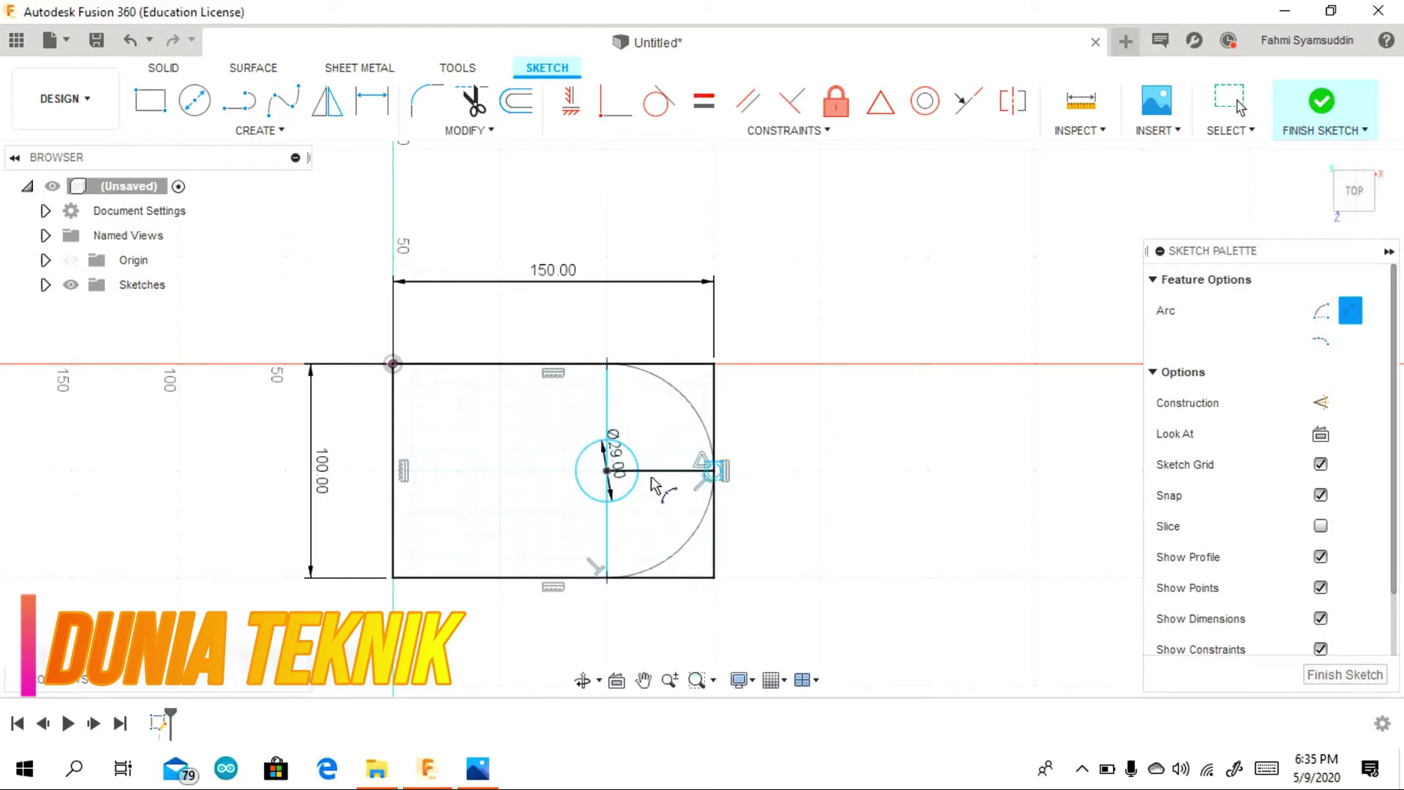
{"action": "left_click", "coordinate": [720, 424]}
{"action": "key", "text": "Escape"}
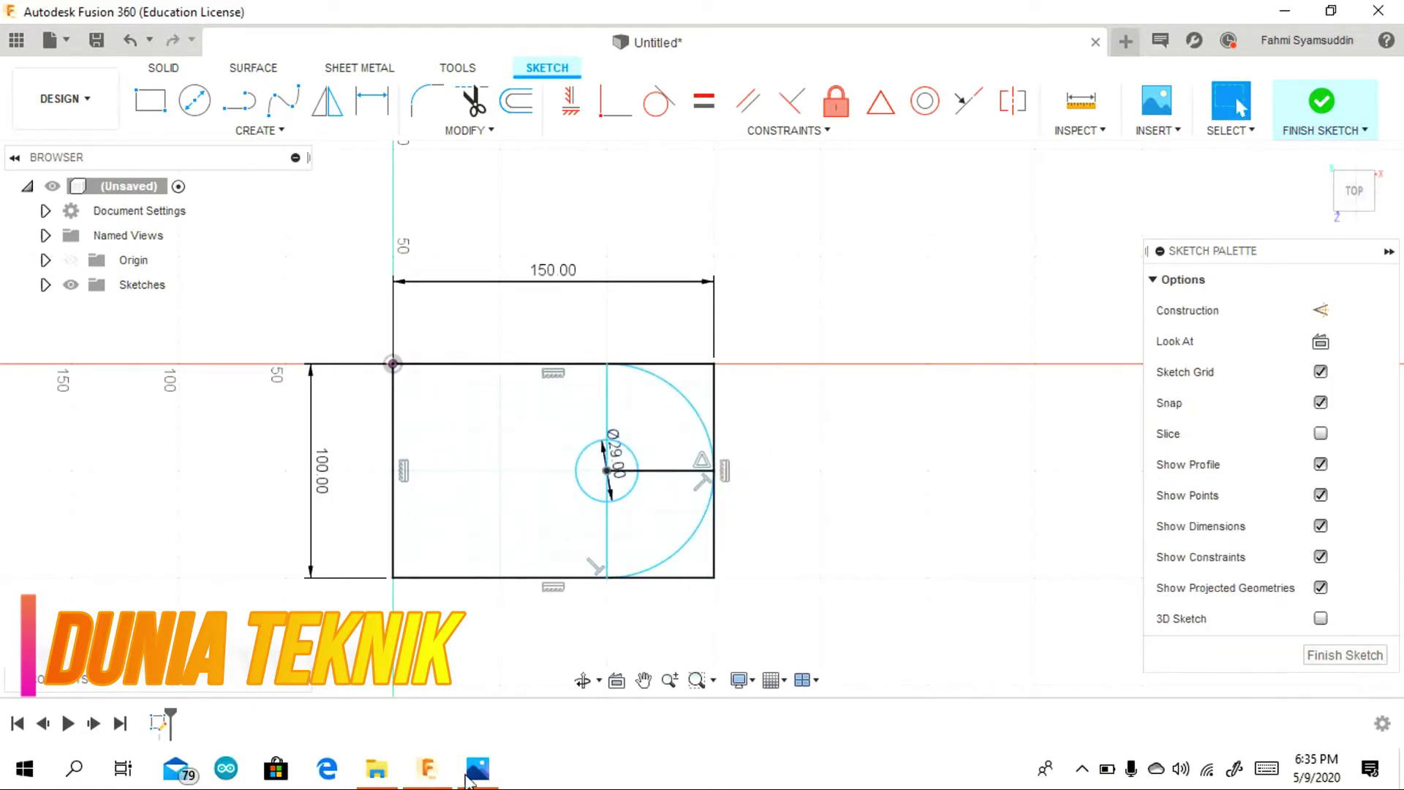
{"action": "left_click", "coordinate": [468, 778]}
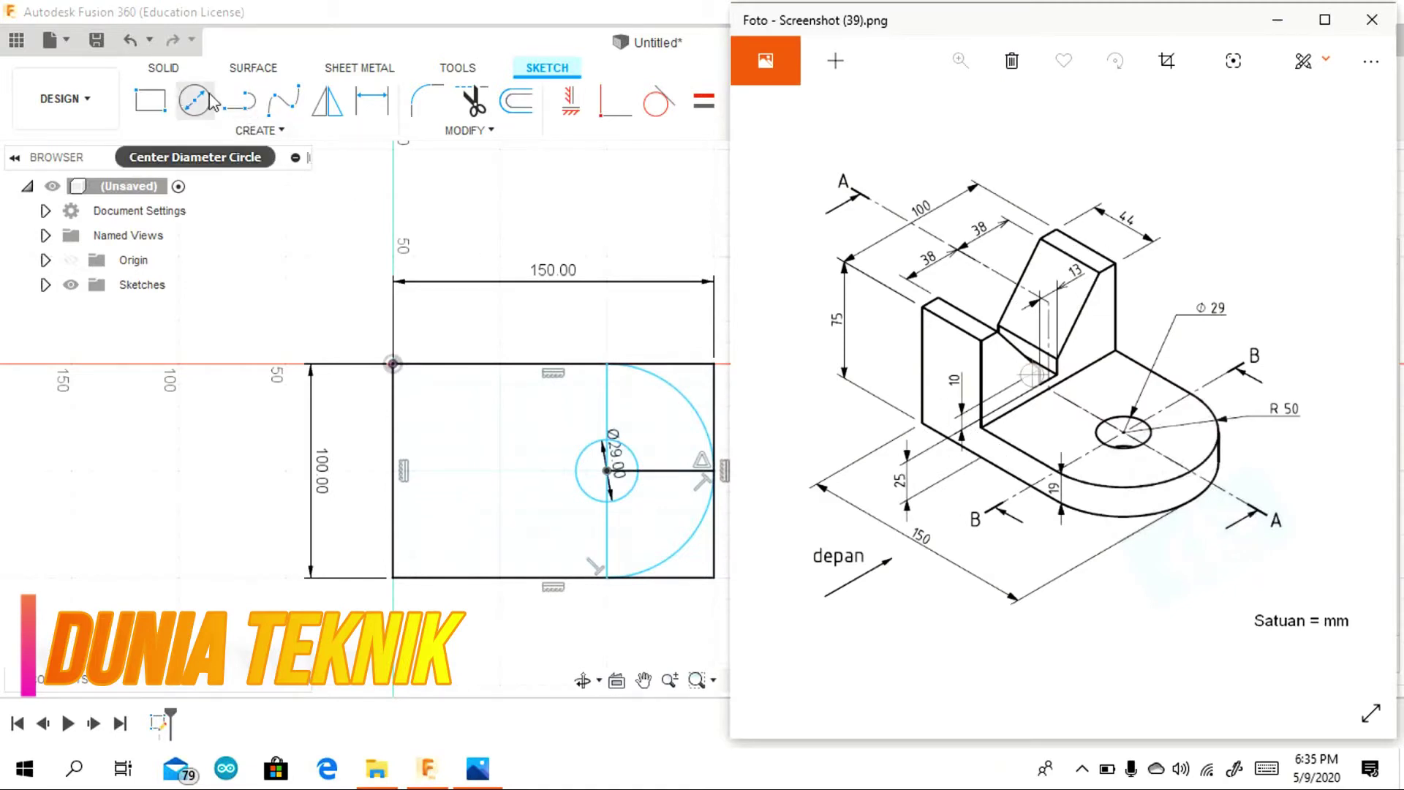
Draw a full-height, 44 mm wide rectangle from the plate's top-left corner.
{"action": "left_click", "coordinate": [149, 100]}
{"action": "left_click", "coordinate": [393, 364]}
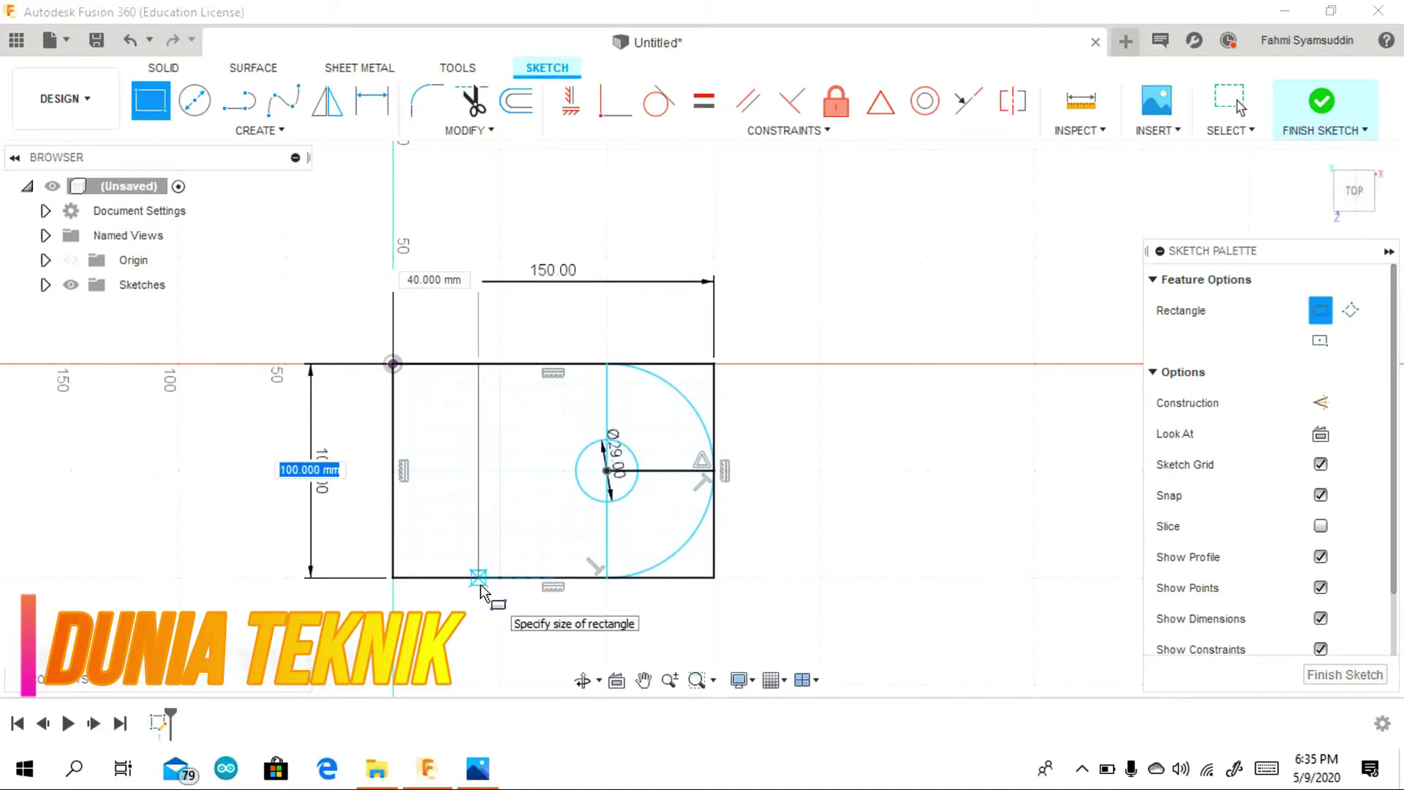
{"action": "key", "text": "Tab"}
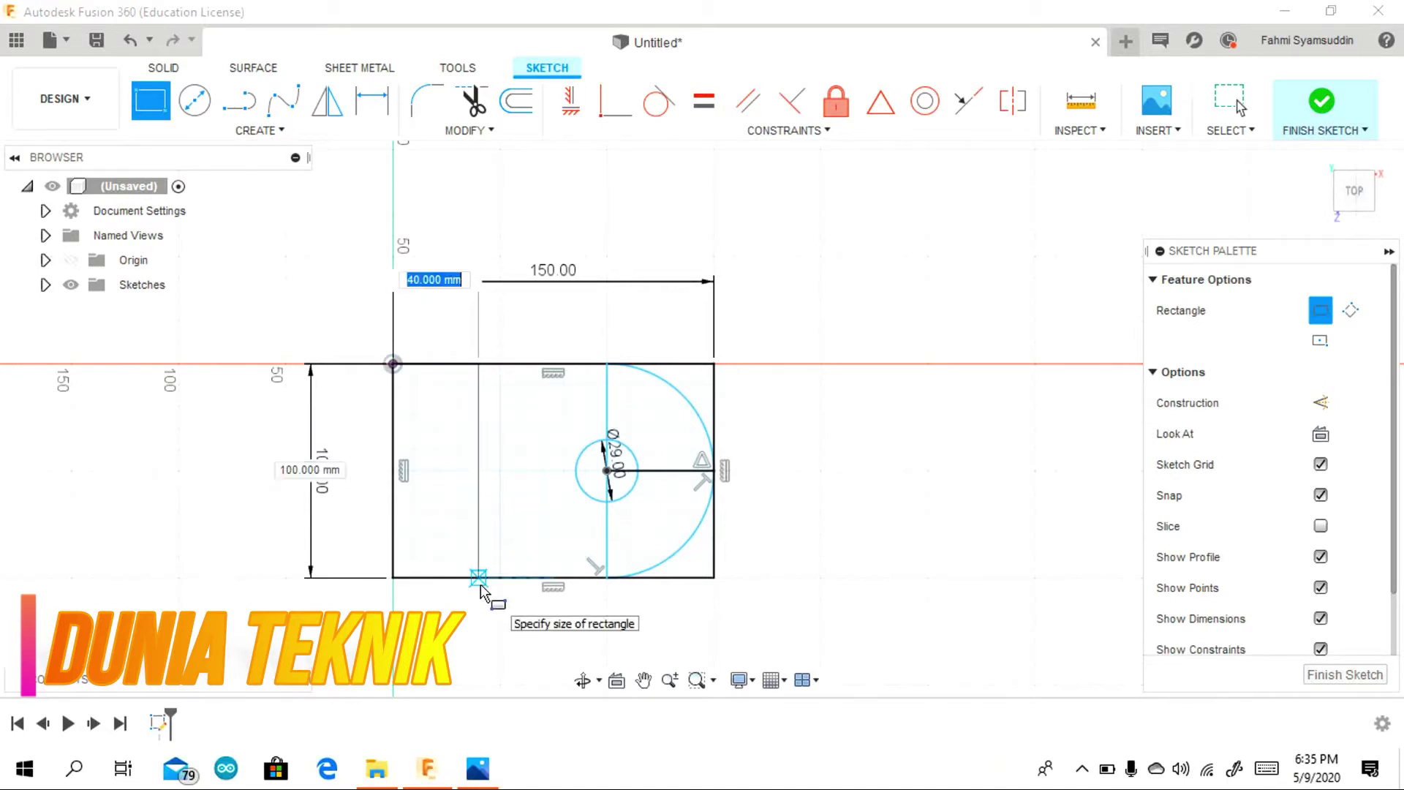
{"action": "type", "text": "44"}
{"action": "key", "text": "Return"}
{"action": "key", "text": "Escape"}
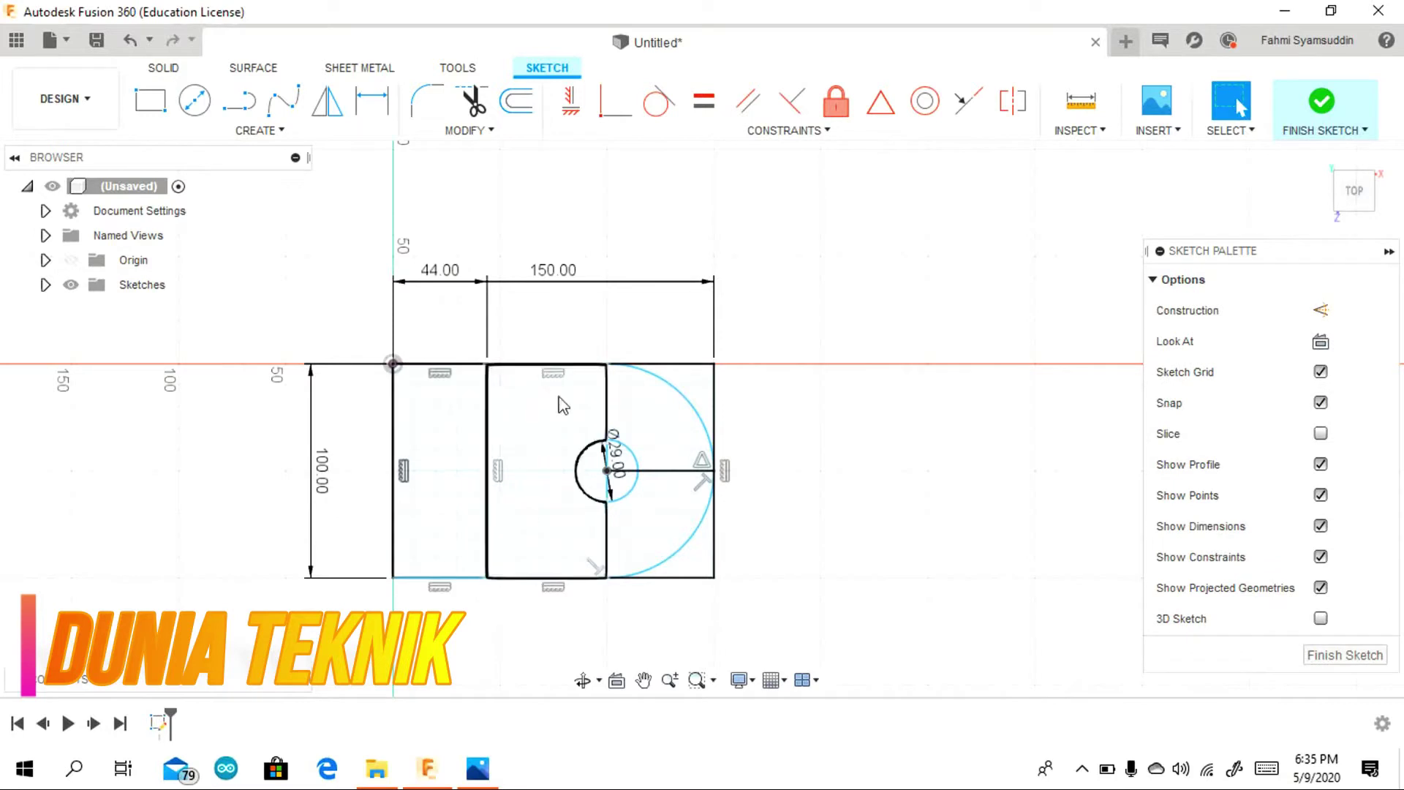
Select the middle rectangle and both quarter-circle regions for extrusion.
{"action": "left_click", "coordinate": [164, 67]}
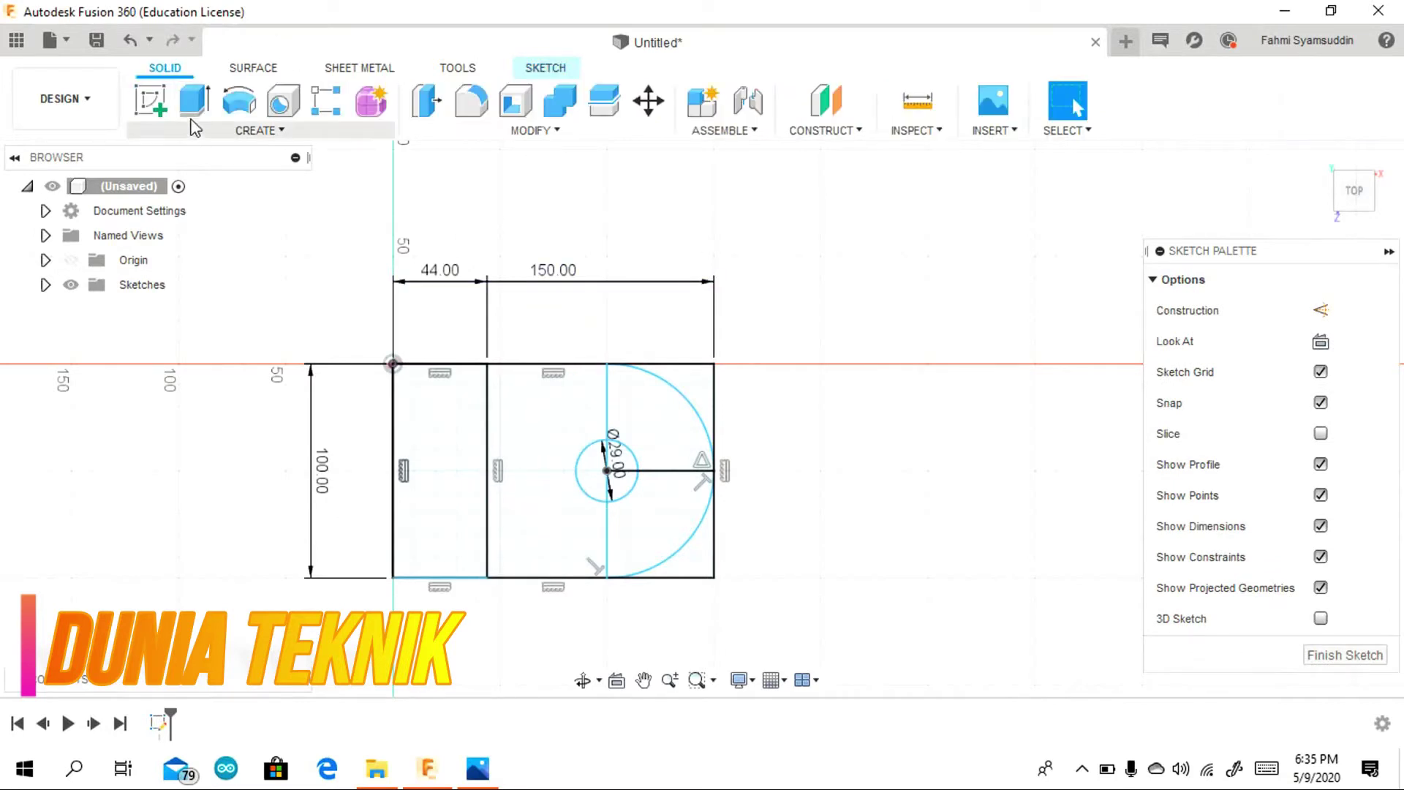
{"action": "left_click", "coordinate": [195, 102]}
{"action": "left_click", "coordinate": [547, 424]}
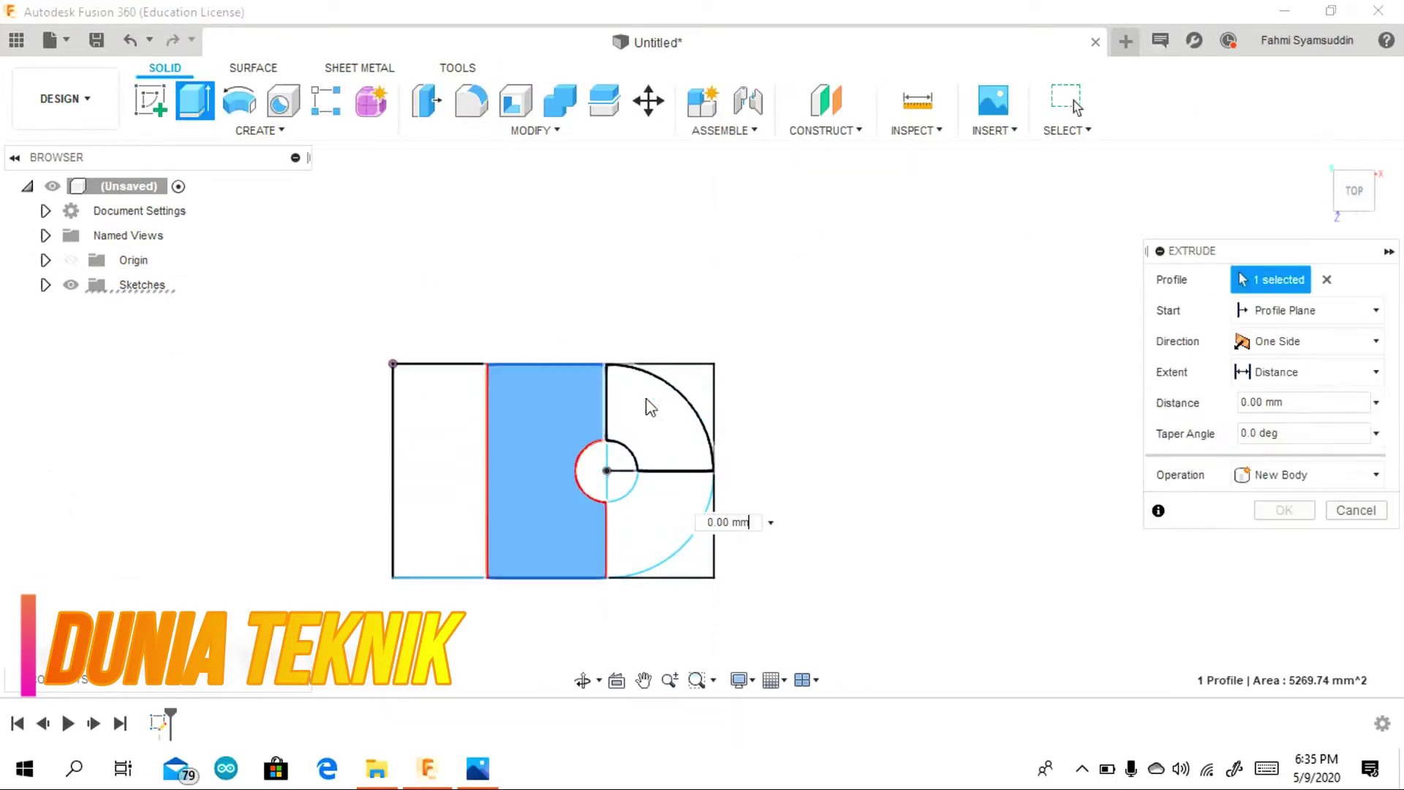
{"action": "left_click", "coordinate": [649, 401]}
{"action": "left_click", "coordinate": [649, 495]}
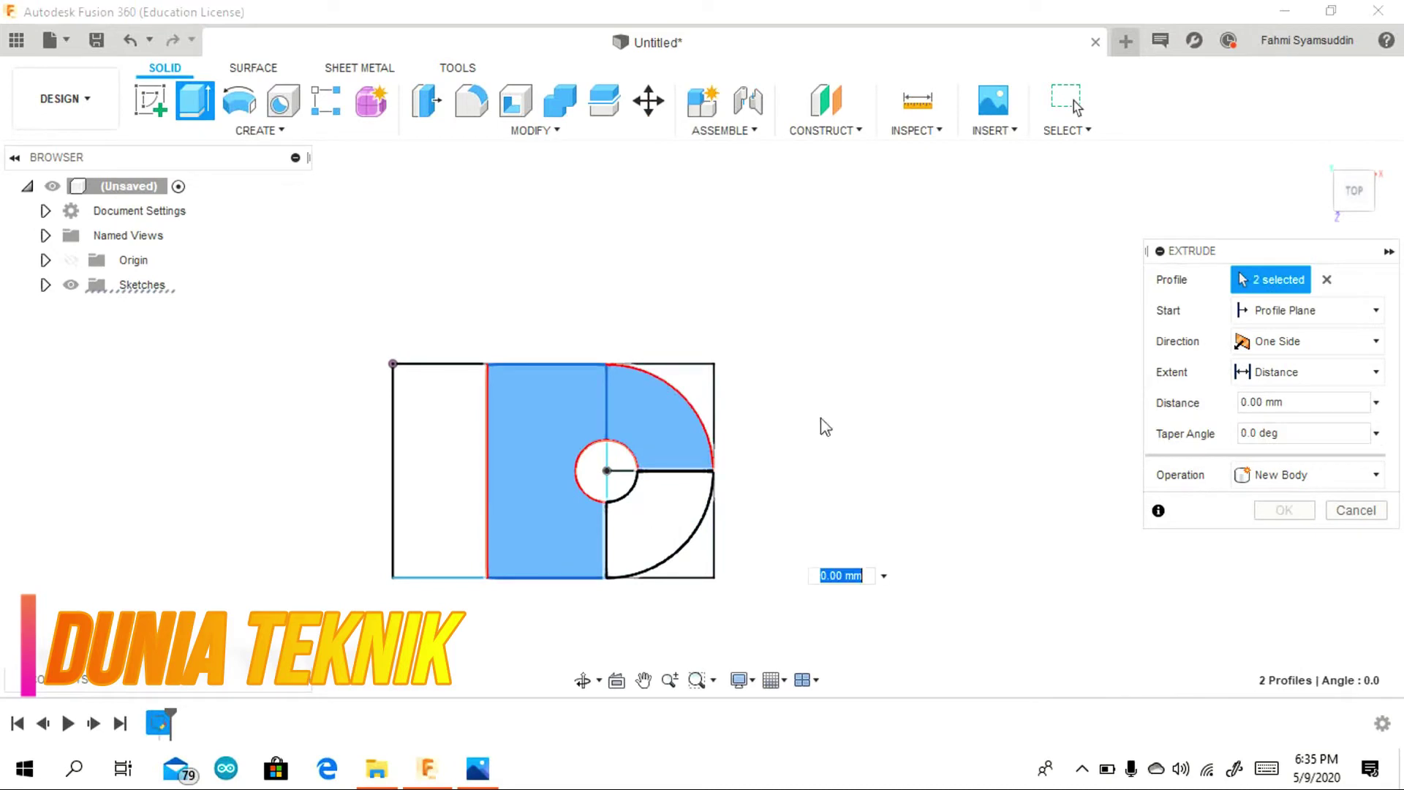
{"action": "left_click", "coordinate": [1329, 163]}
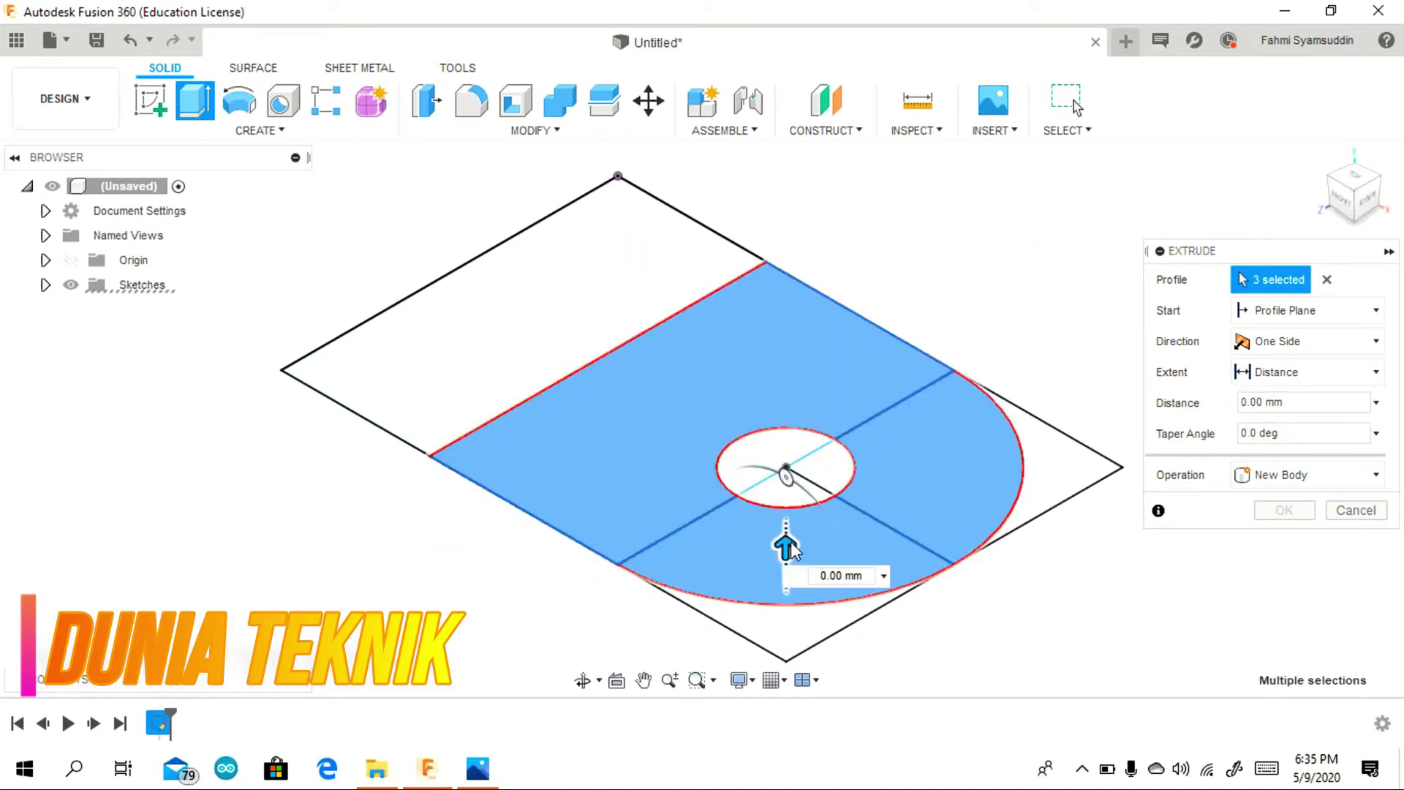
Extrude the selected profiles 19 mm into the base plate.
{"action": "type", "text": "10"}
{"action": "key", "text": "Return"}
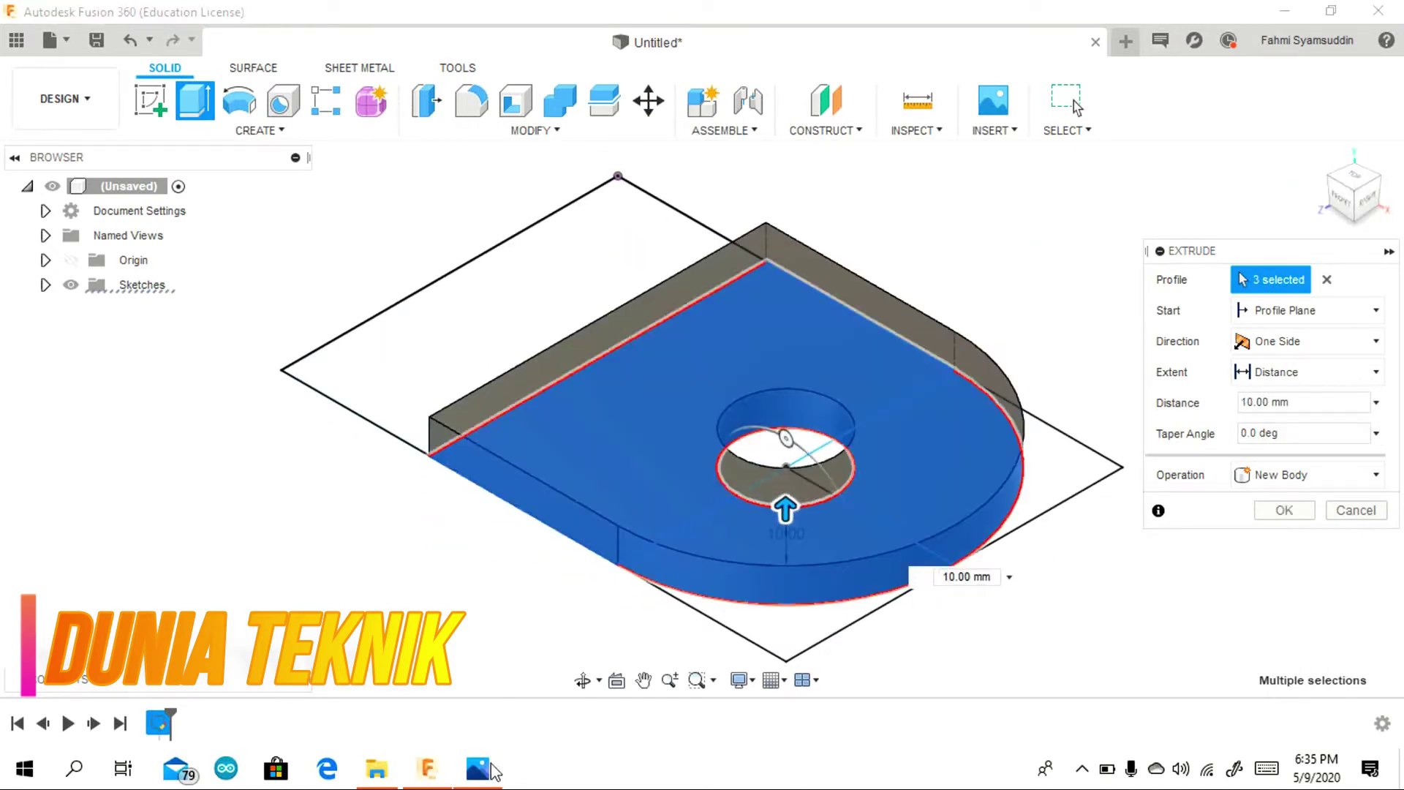
{"action": "left_click", "coordinate": [478, 768]}
{"action": "left_click", "coordinate": [477, 767]}
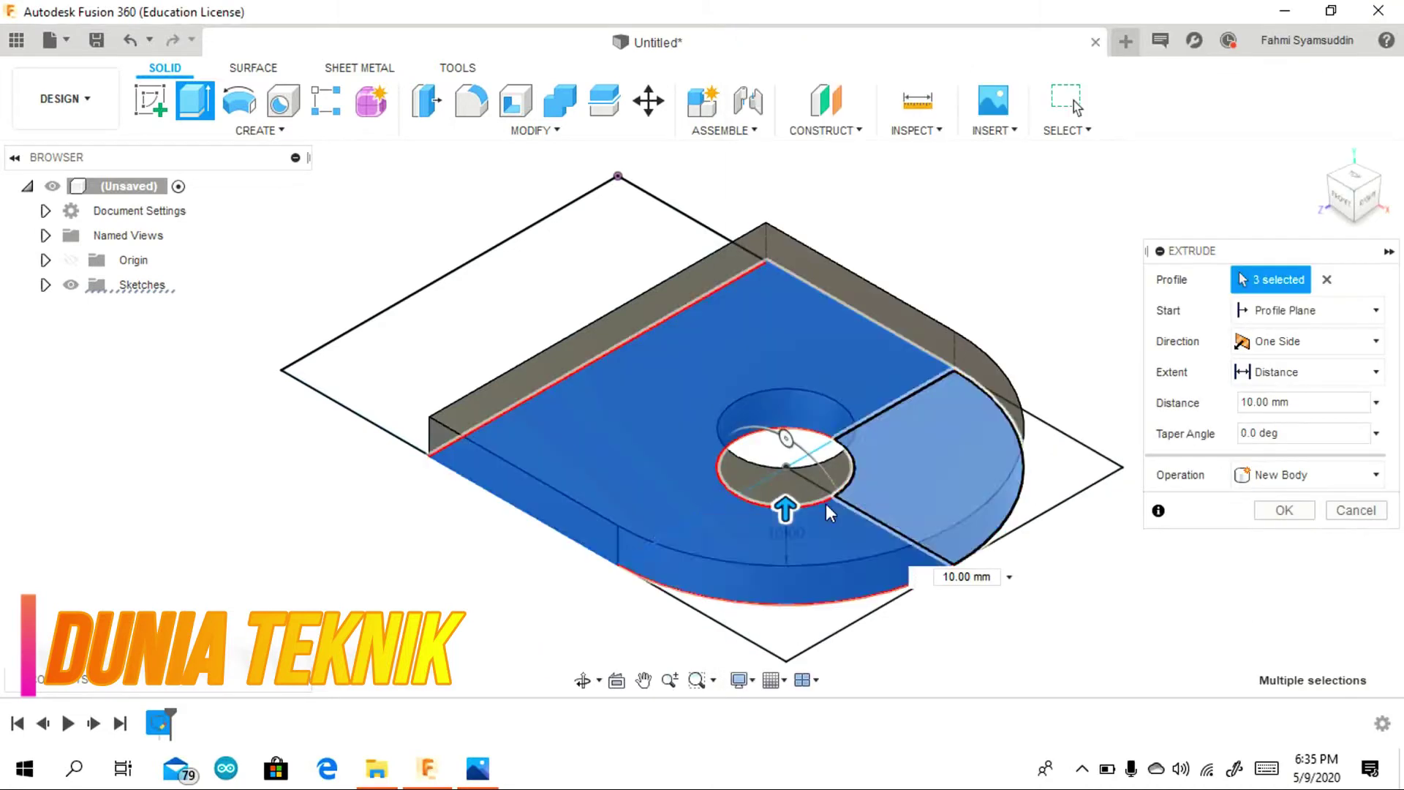
{"action": "type", "text": "20"}
{"action": "key", "text": "Return"}
{"action": "type", "text": "19"}
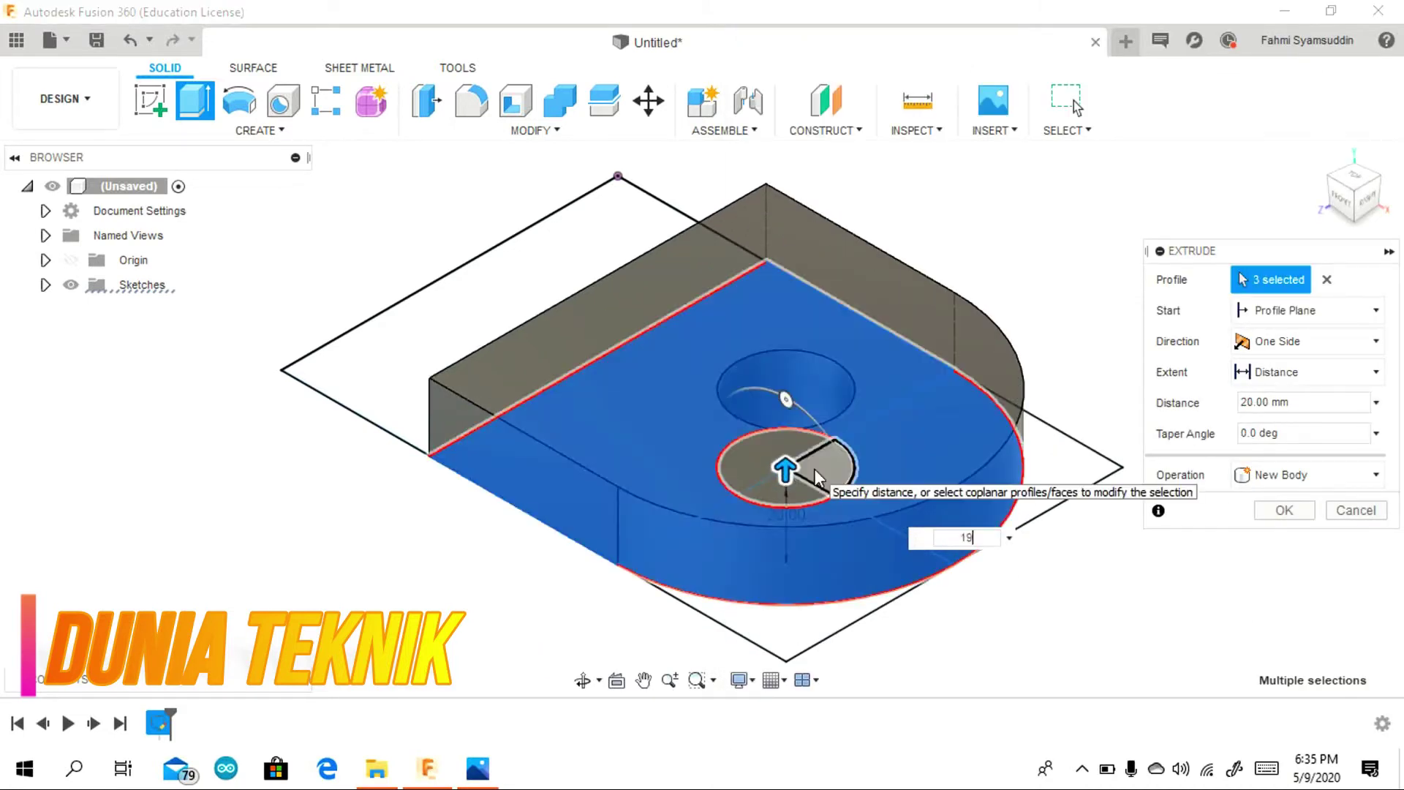
{"action": "key", "text": "Return"}
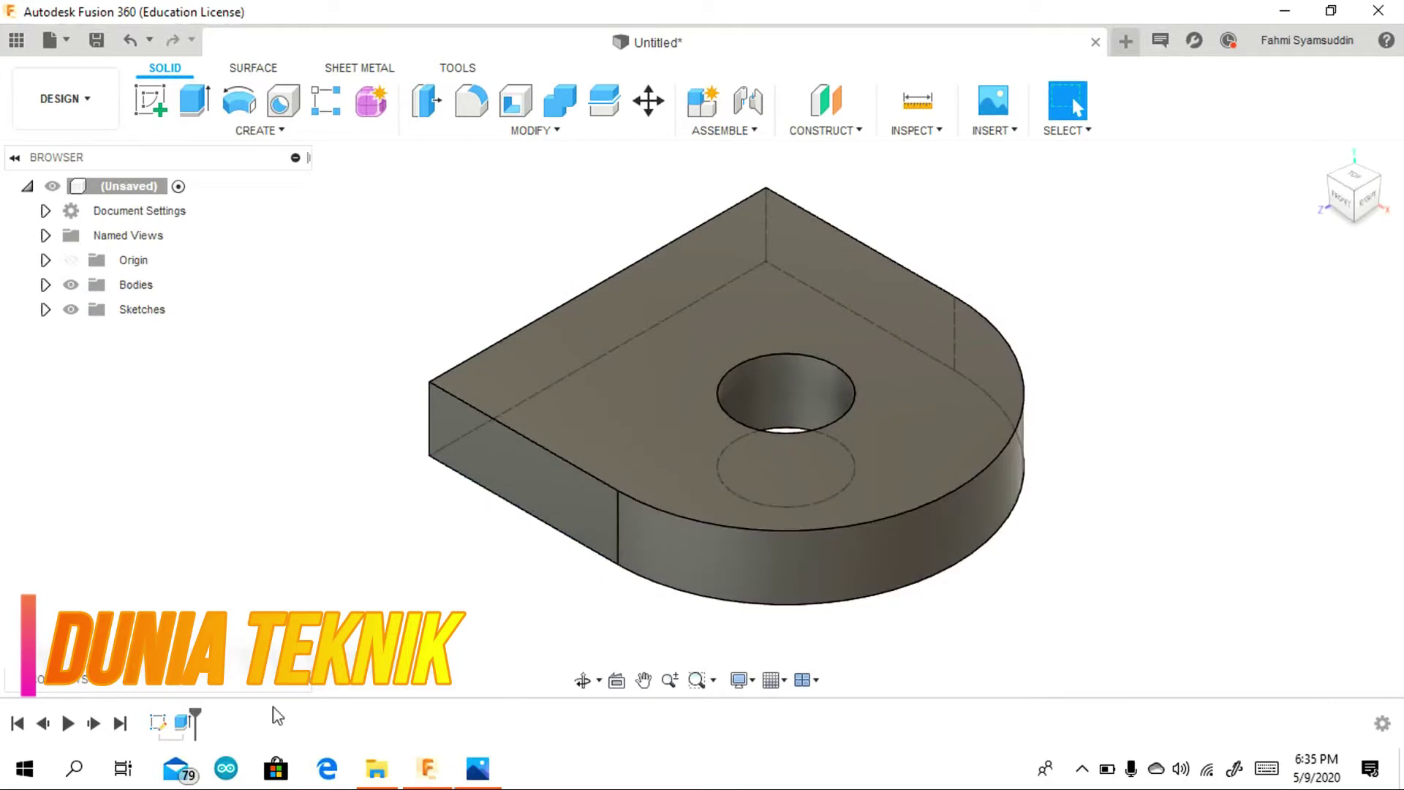
Make Sketch1 visible again in the browser.
{"action": "left_click", "coordinate": [44, 309]}
{"action": "left_click", "coordinate": [89, 334]}
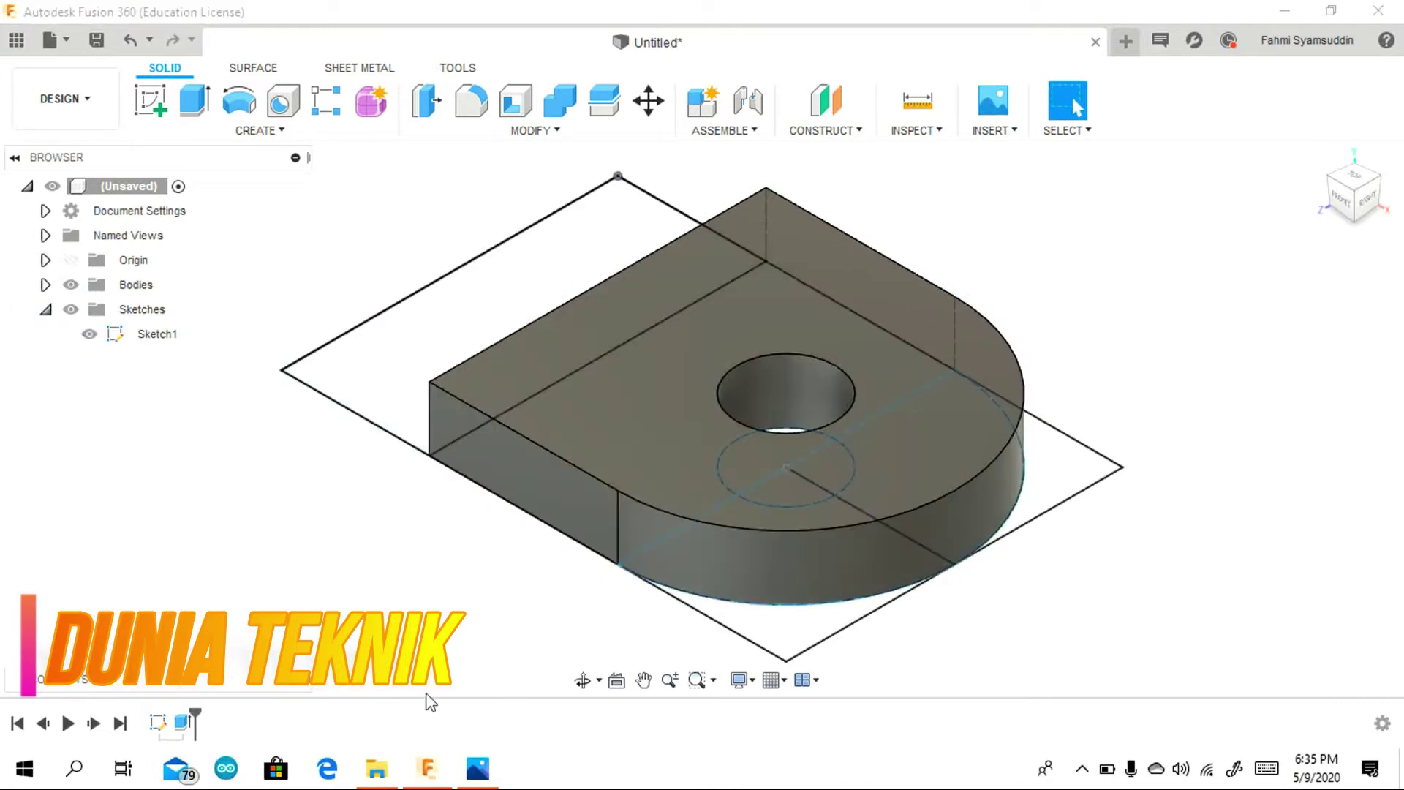
{"action": "left_click", "coordinate": [476, 769]}
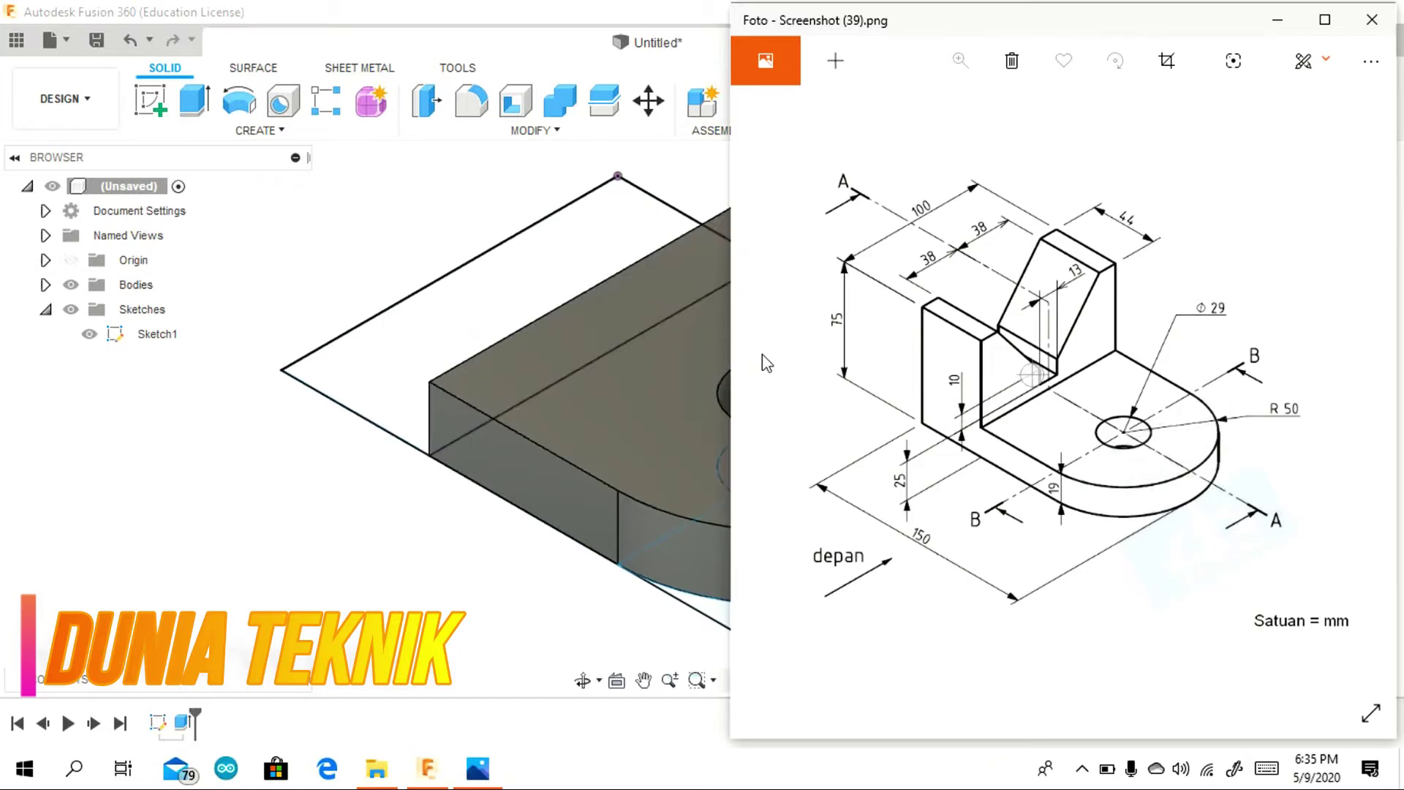
Zoom and pan the drawing to read the upright wall's 25 and 10 mm heights.
{"action": "scroll", "coordinate": [942, 451], "scroll_direction": "up", "scroll_amount": 2}
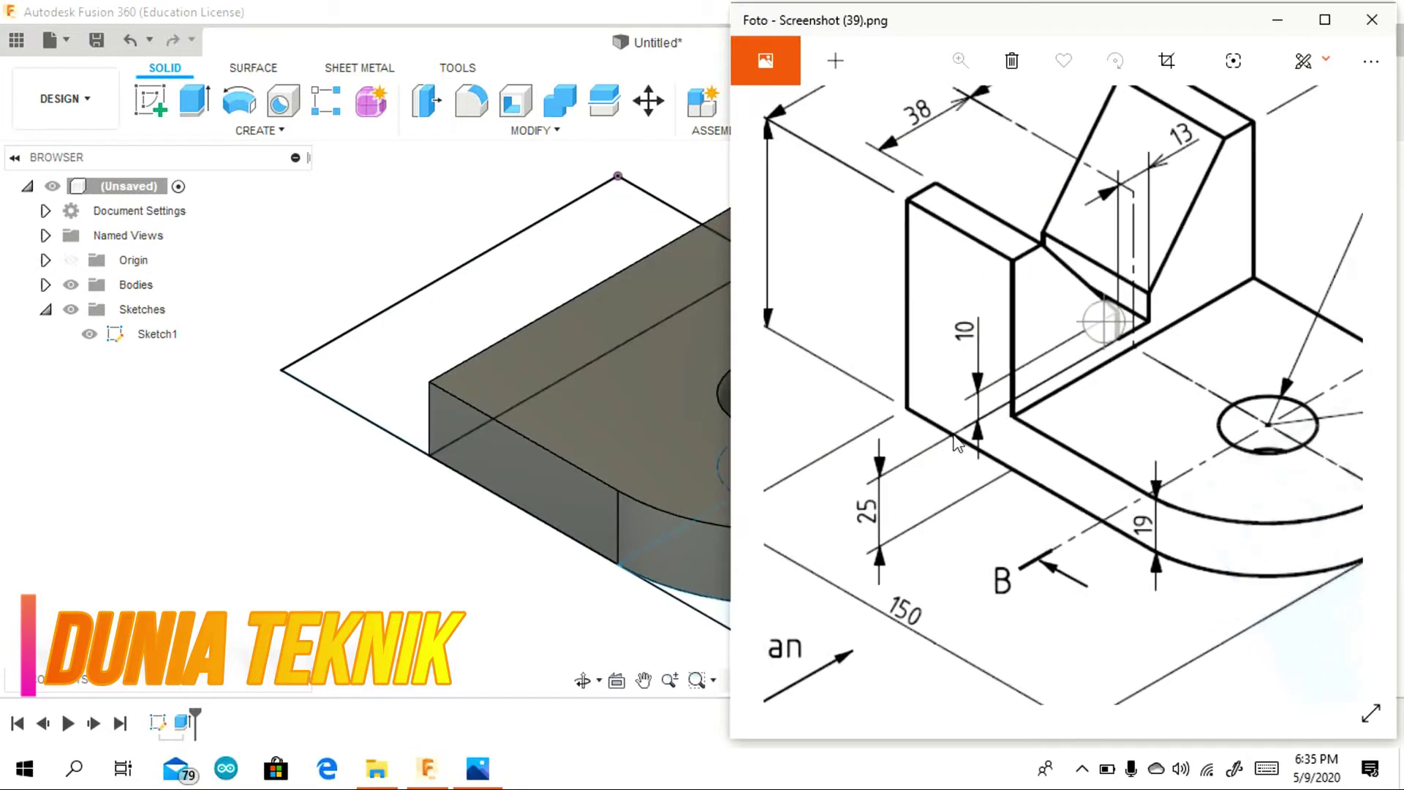
{"action": "left_click_drag", "start_coordinate": [1026, 398], "coordinate": [1025, 384]}
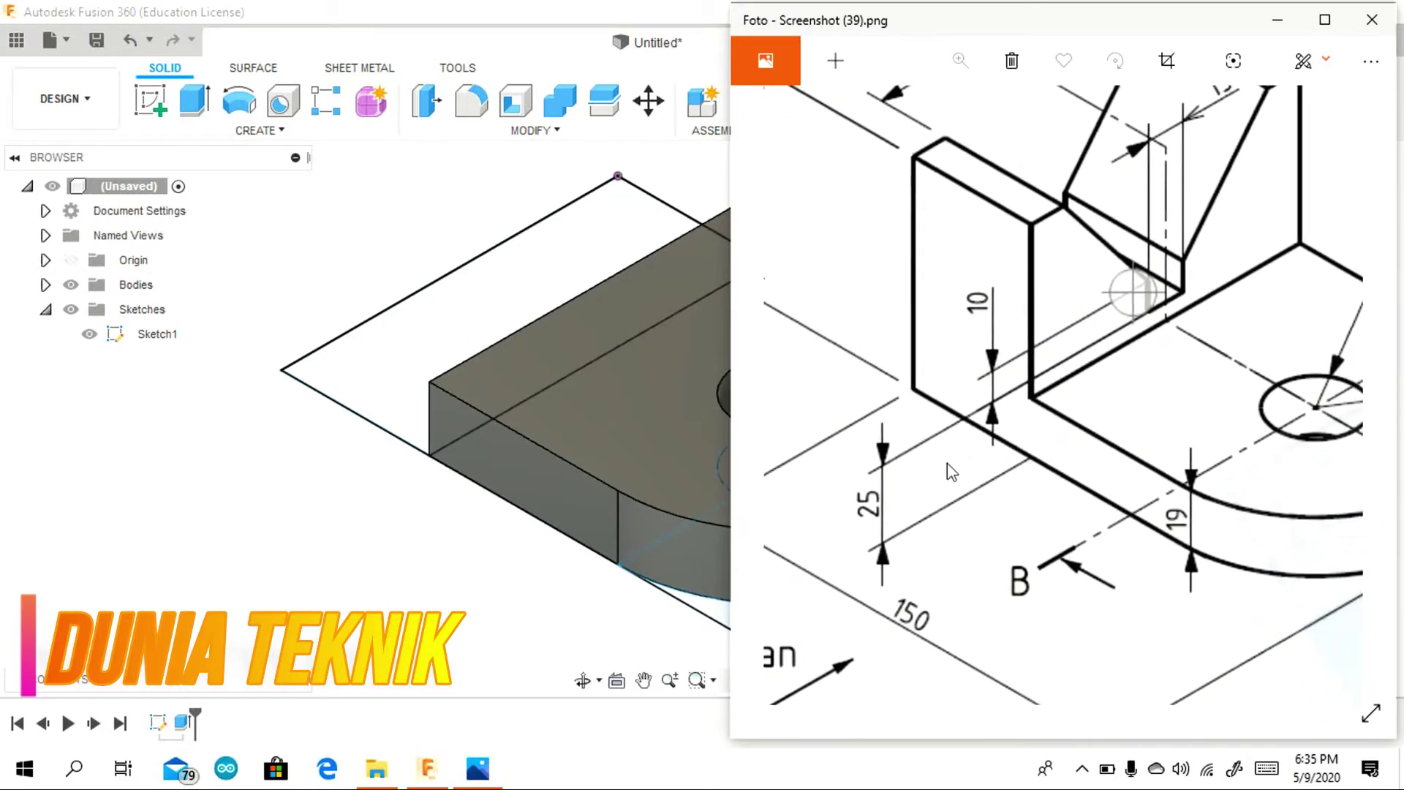
{"action": "left_click", "coordinate": [250, 255]}
Join-extrude the left rectangle profile 25 mm.
{"action": "left_click", "coordinate": [194, 100]}
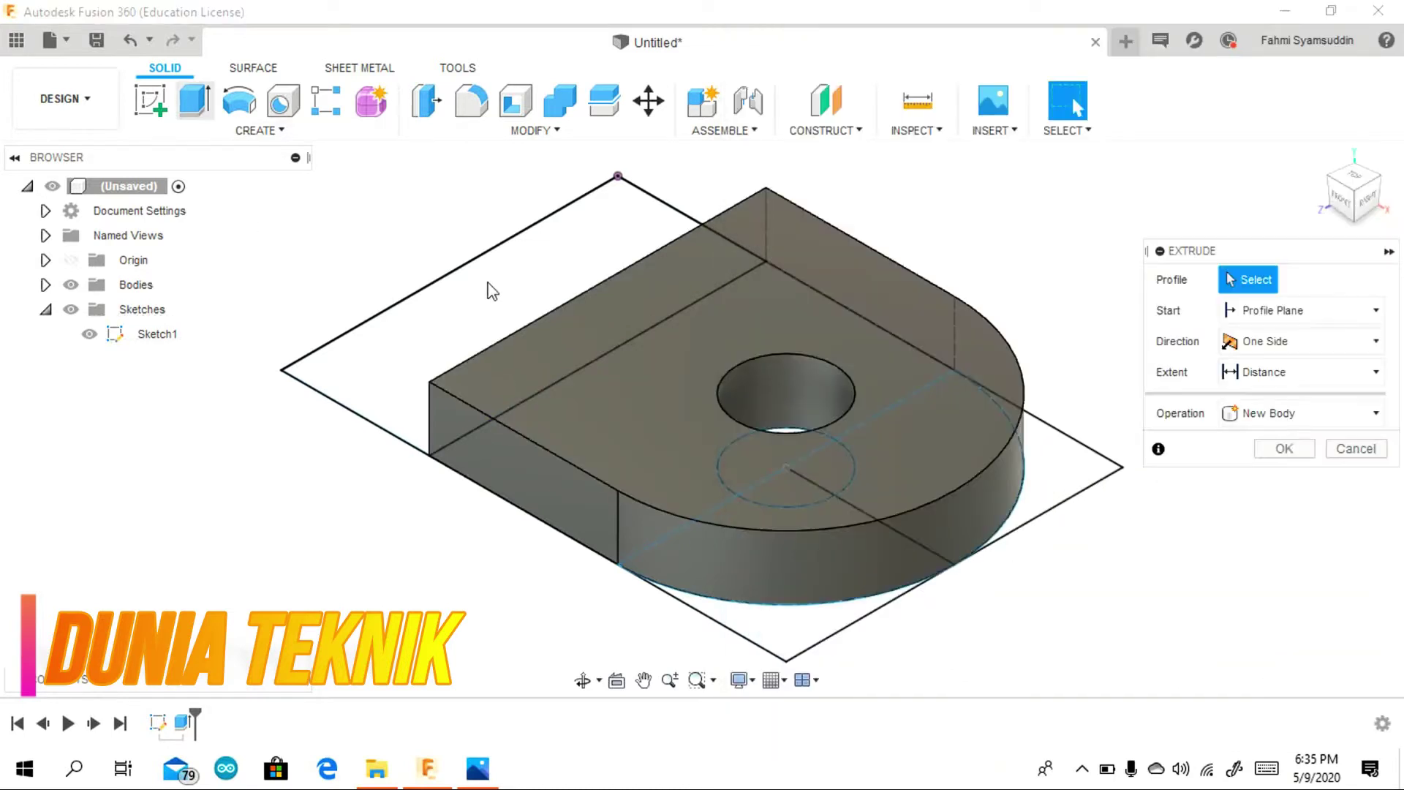
{"action": "left_click", "coordinate": [502, 313]}
{"action": "type", "text": "25"}
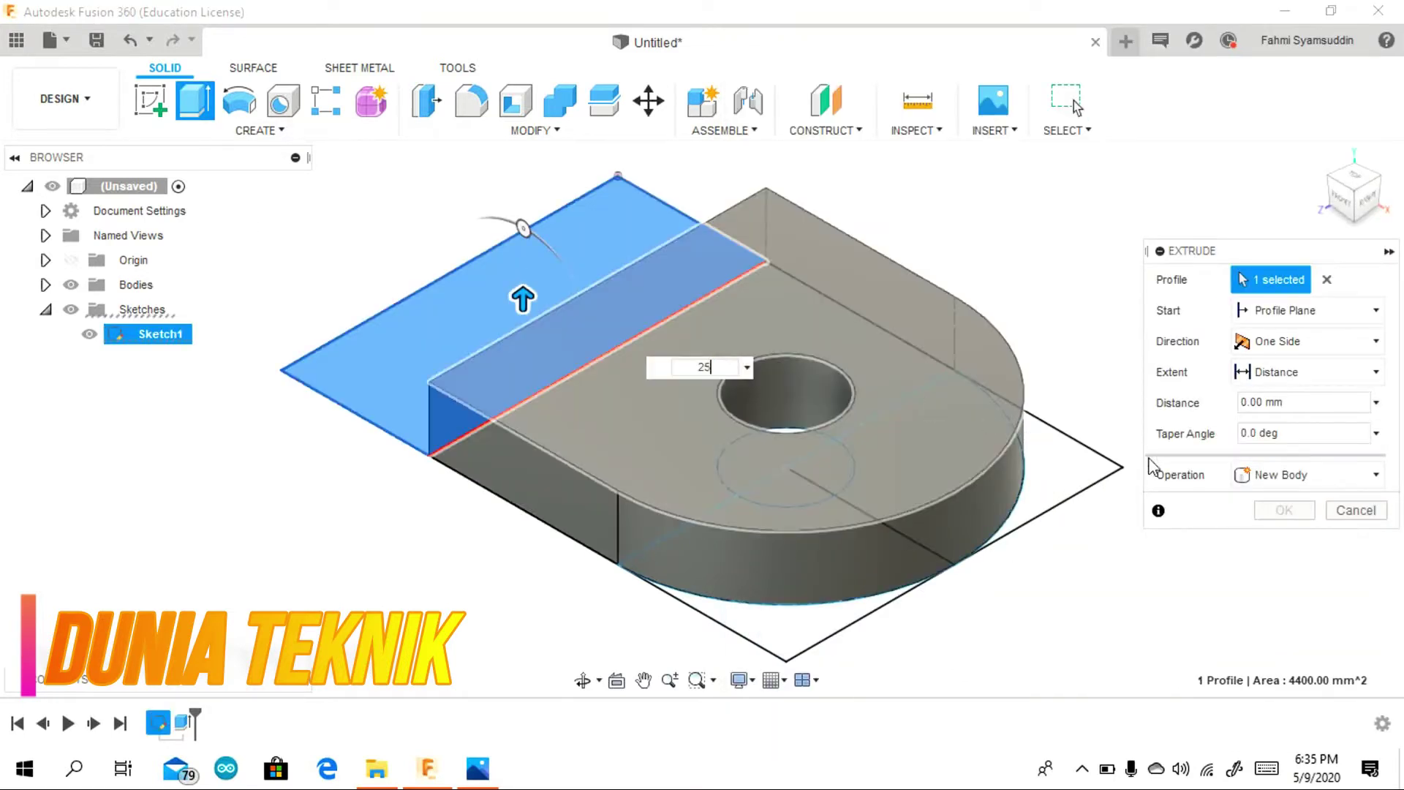
{"action": "left_click", "coordinate": [1285, 510]}
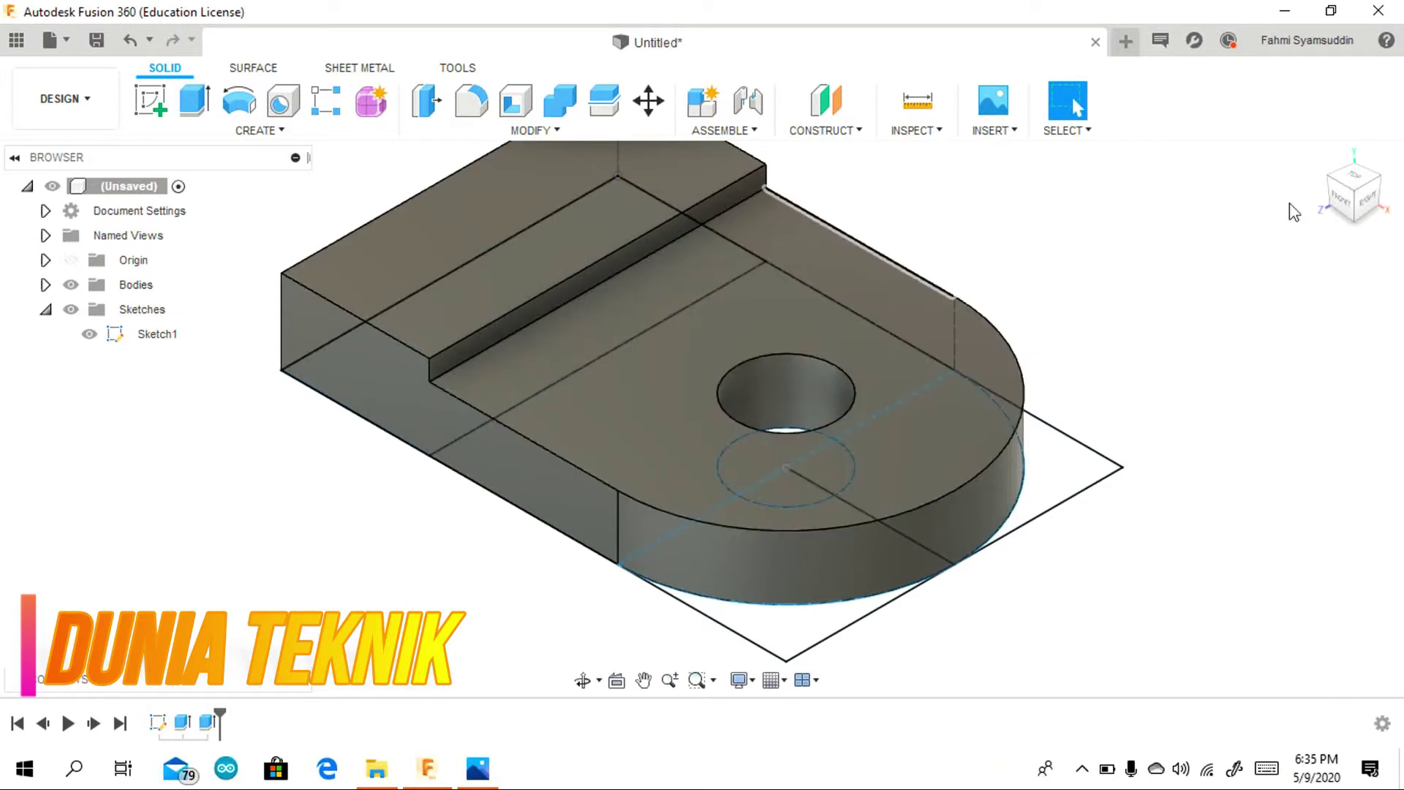
Start a new sketch on the base's end face.
{"action": "left_click", "coordinate": [1356, 179]}
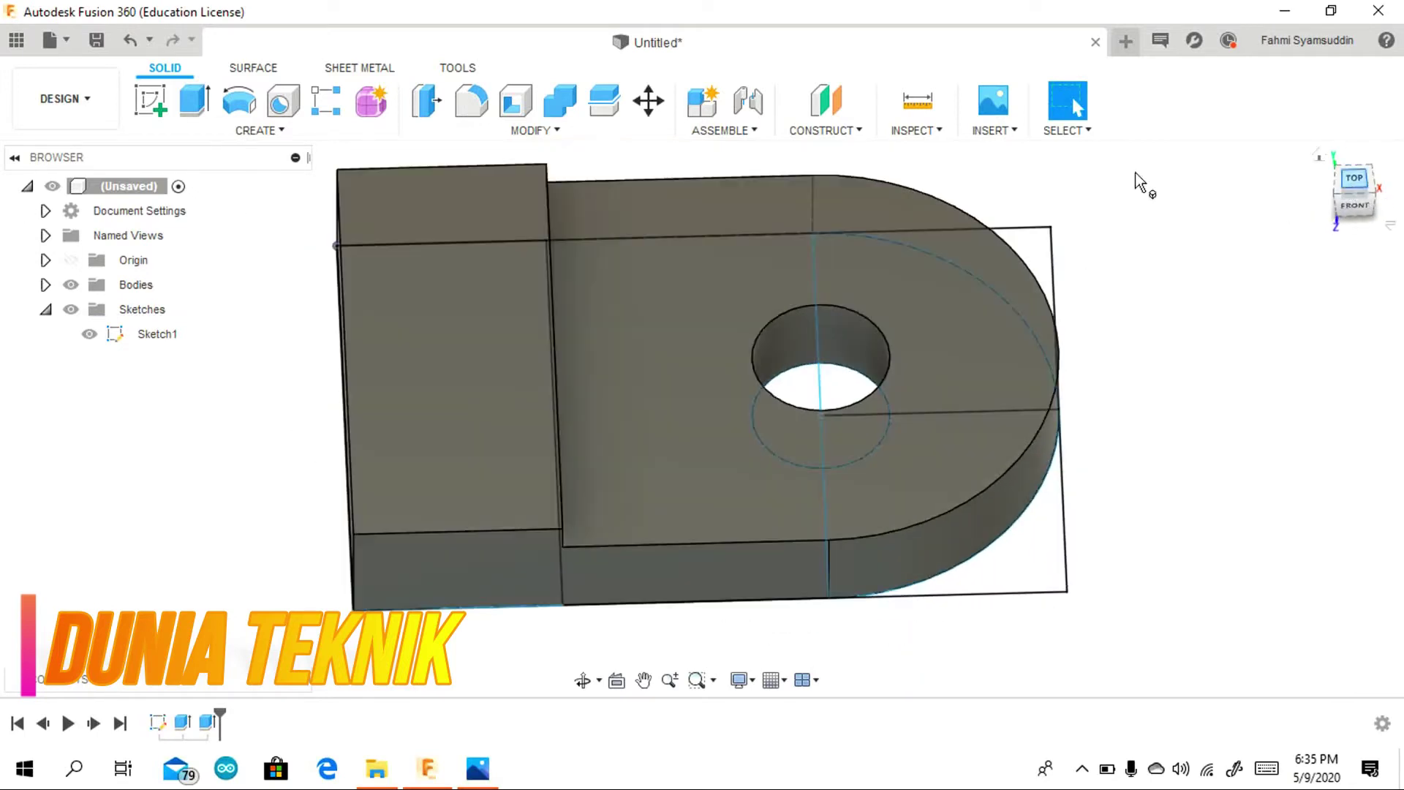
{"action": "left_click", "coordinate": [150, 101]}
{"action": "left_click", "coordinate": [1323, 152]}
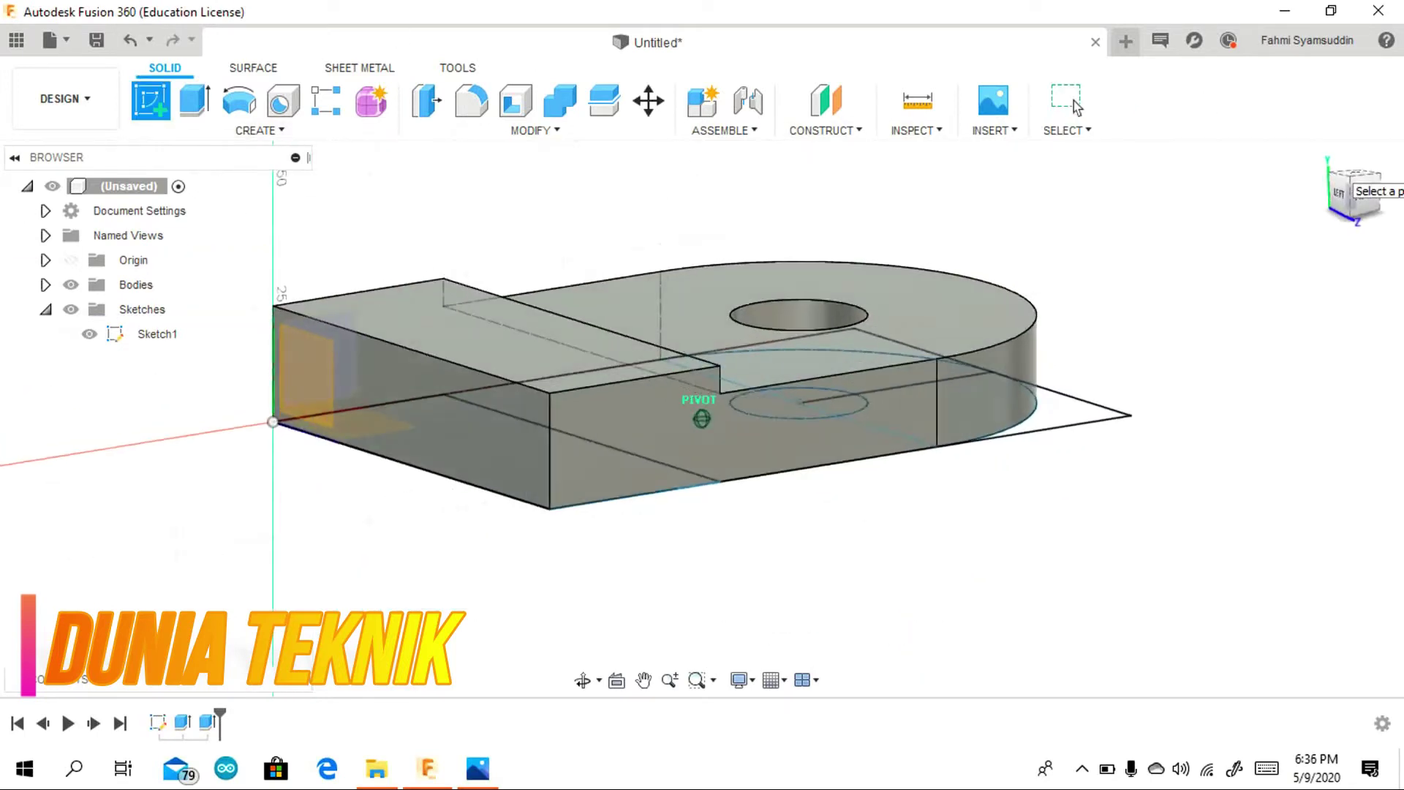
{"action": "left_click", "coordinate": [490, 430]}
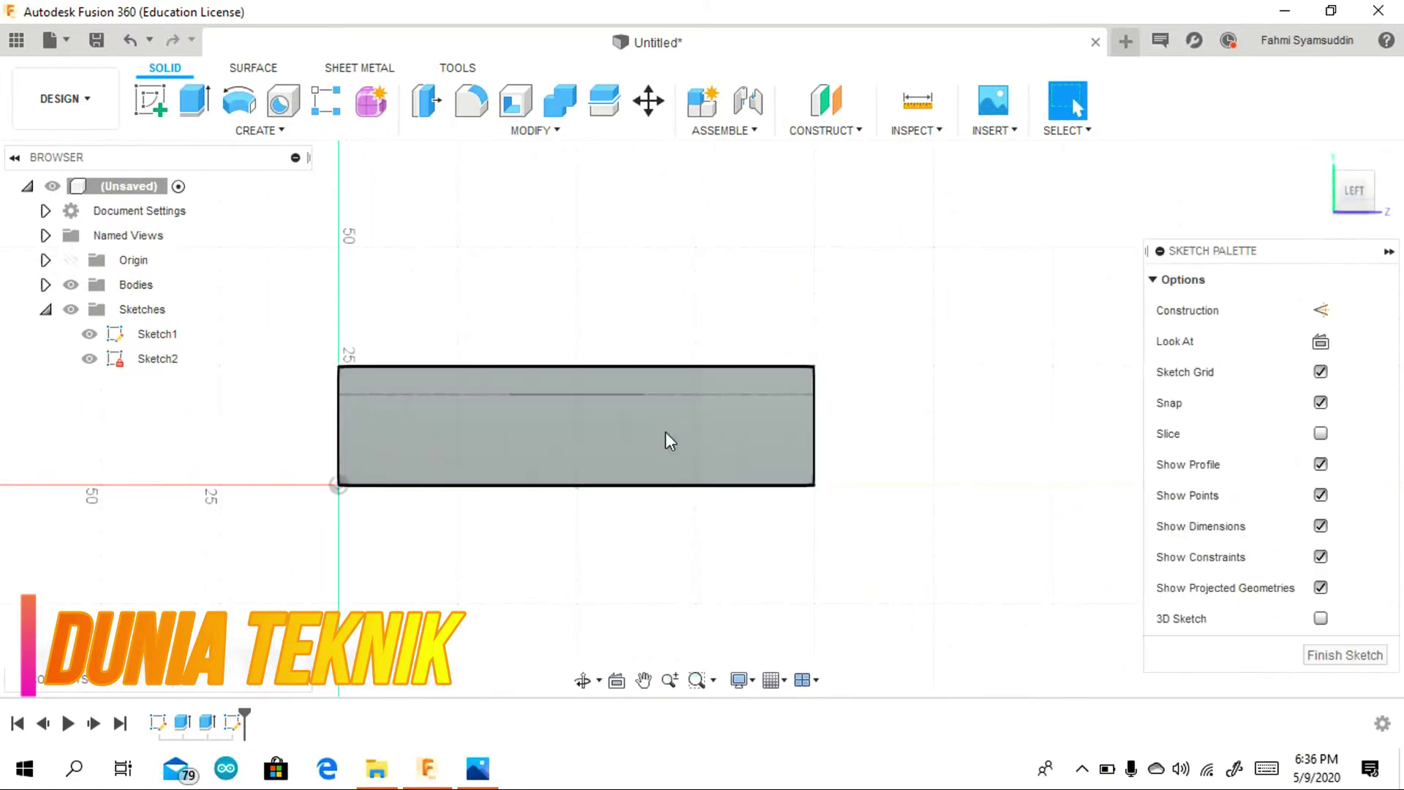
Bring up the reference drawing and zoom it out to the full view.
{"action": "left_click", "coordinate": [476, 767]}
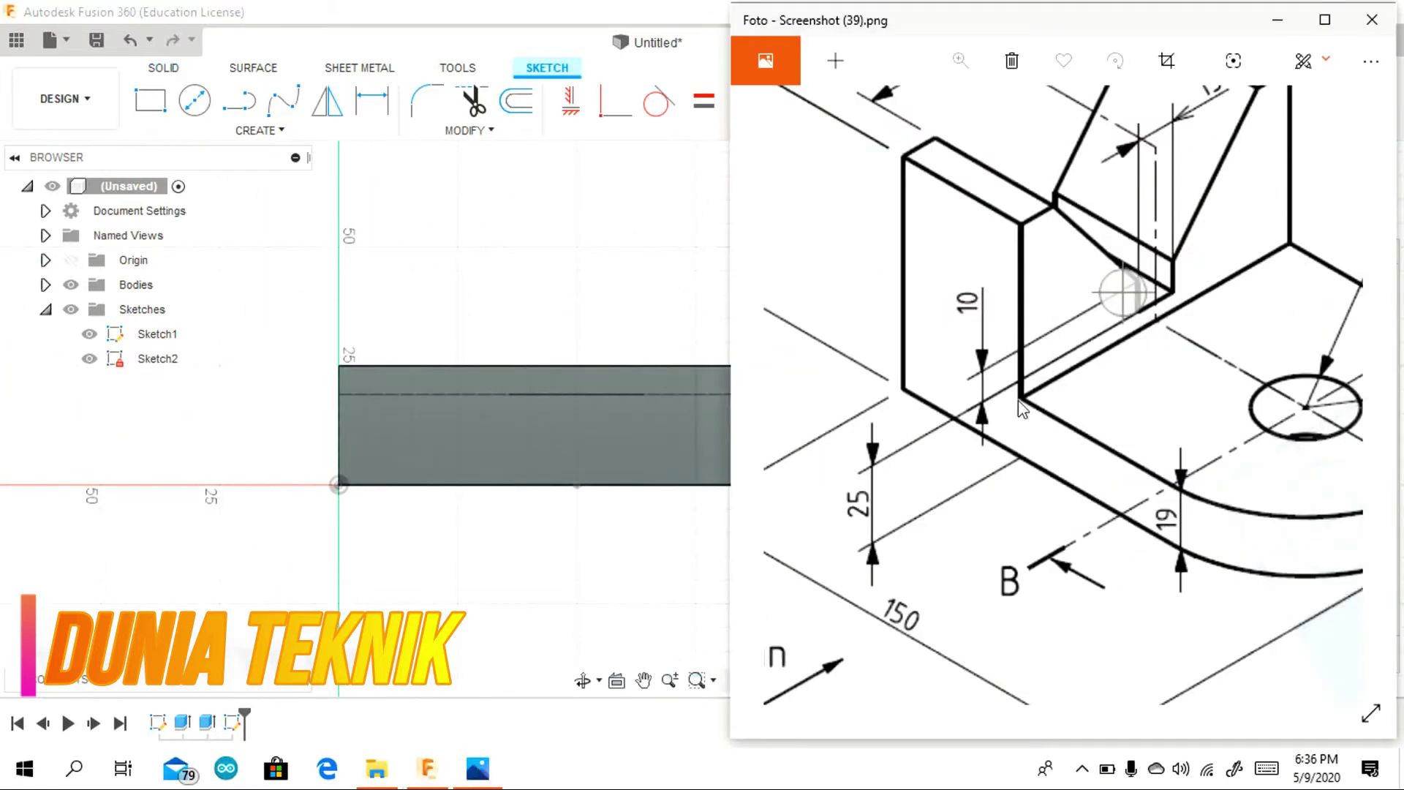
{"action": "scroll", "coordinate": [1024, 380], "scroll_direction": "down", "scroll_amount": 2}
{"action": "scroll", "coordinate": [1020, 358], "scroll_direction": "down", "scroll_amount": 2}
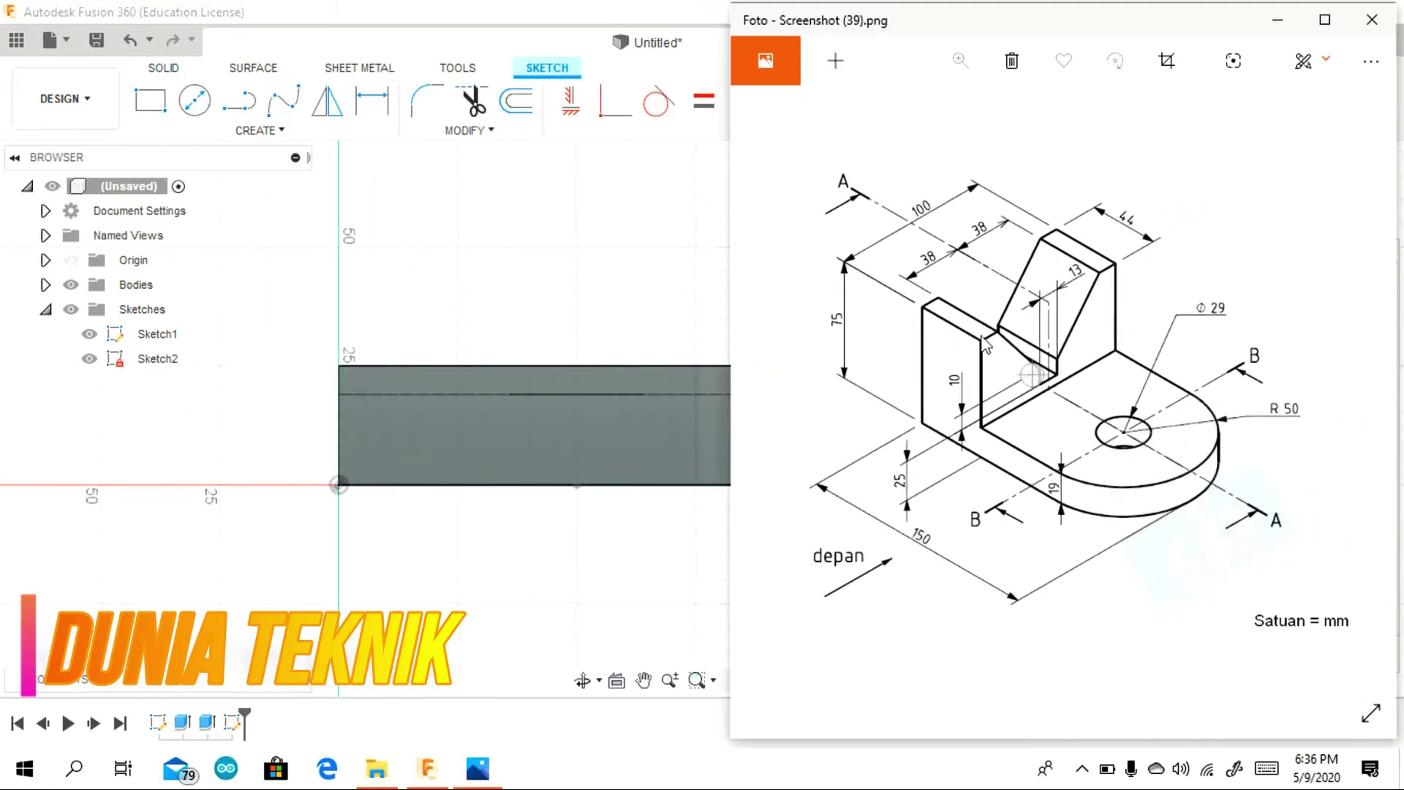
{"action": "scroll", "coordinate": [985, 342], "scroll_direction": "up", "scroll_amount": 2}
{"action": "scroll", "coordinate": [980, 340], "scroll_direction": "down", "scroll_amount": 2}
Draw a 75 mm vertical line up from the end face's bottom-edge midpoint.
{"action": "left_click", "coordinate": [652, 268]}
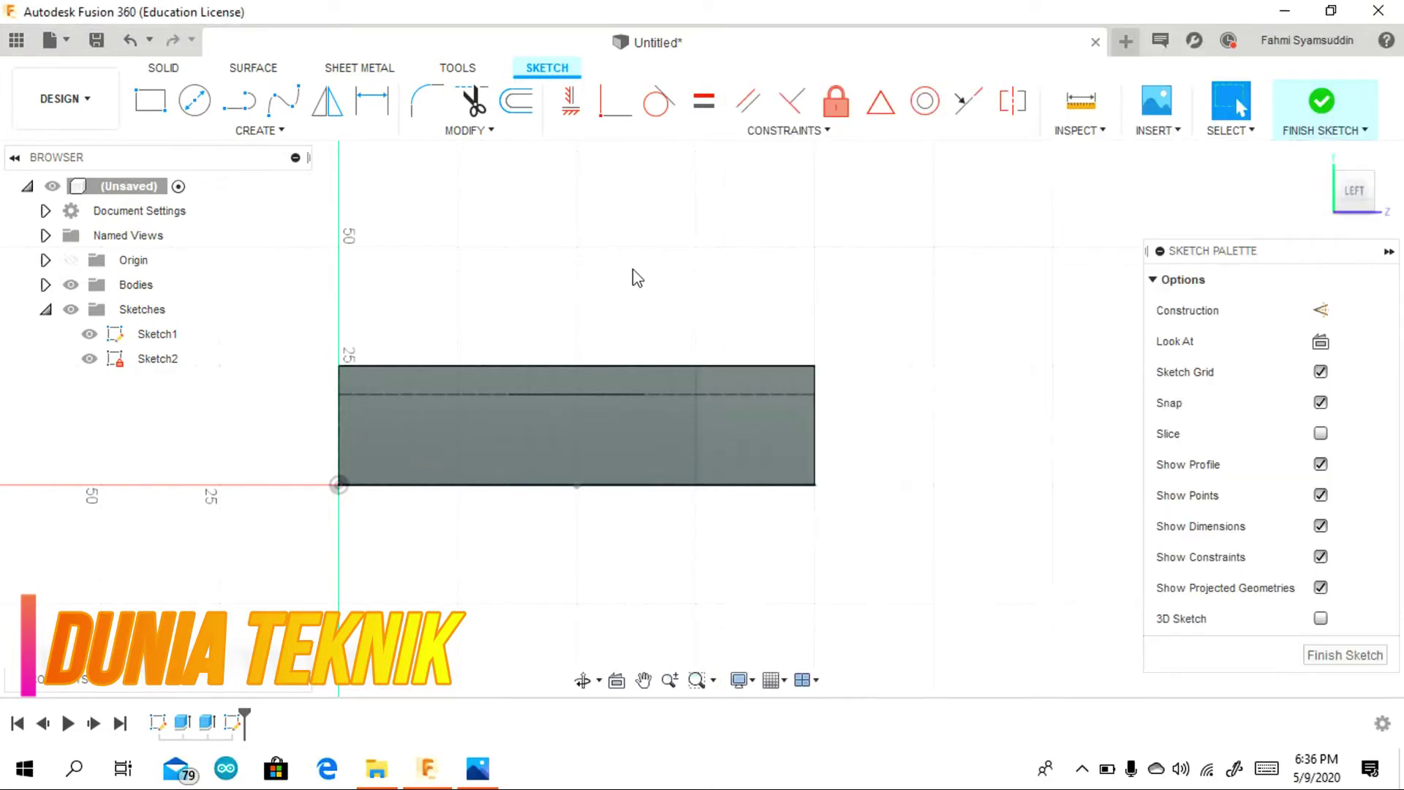
{"action": "left_click", "coordinate": [239, 100]}
{"action": "left_click", "coordinate": [577, 485]}
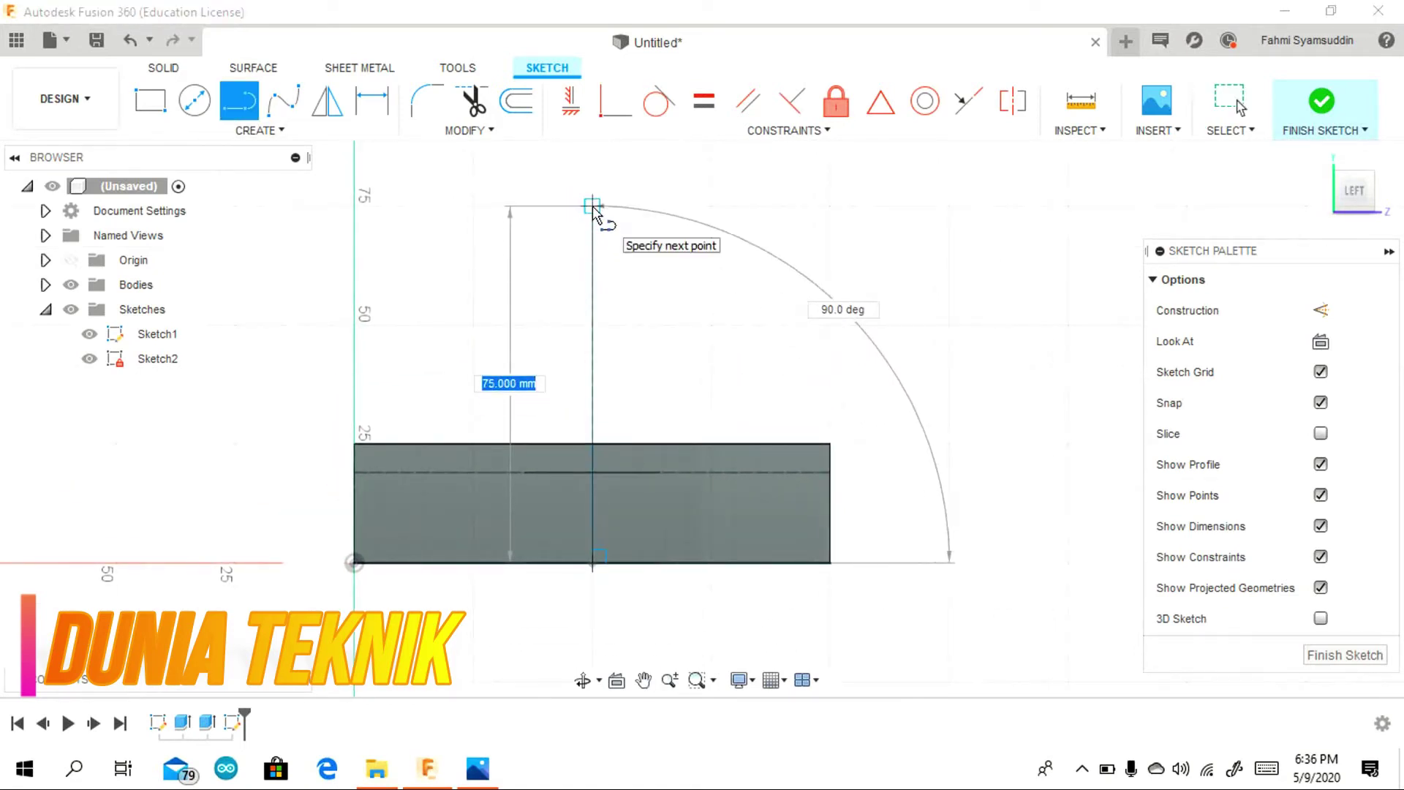
{"action": "left_click", "coordinate": [477, 768]}
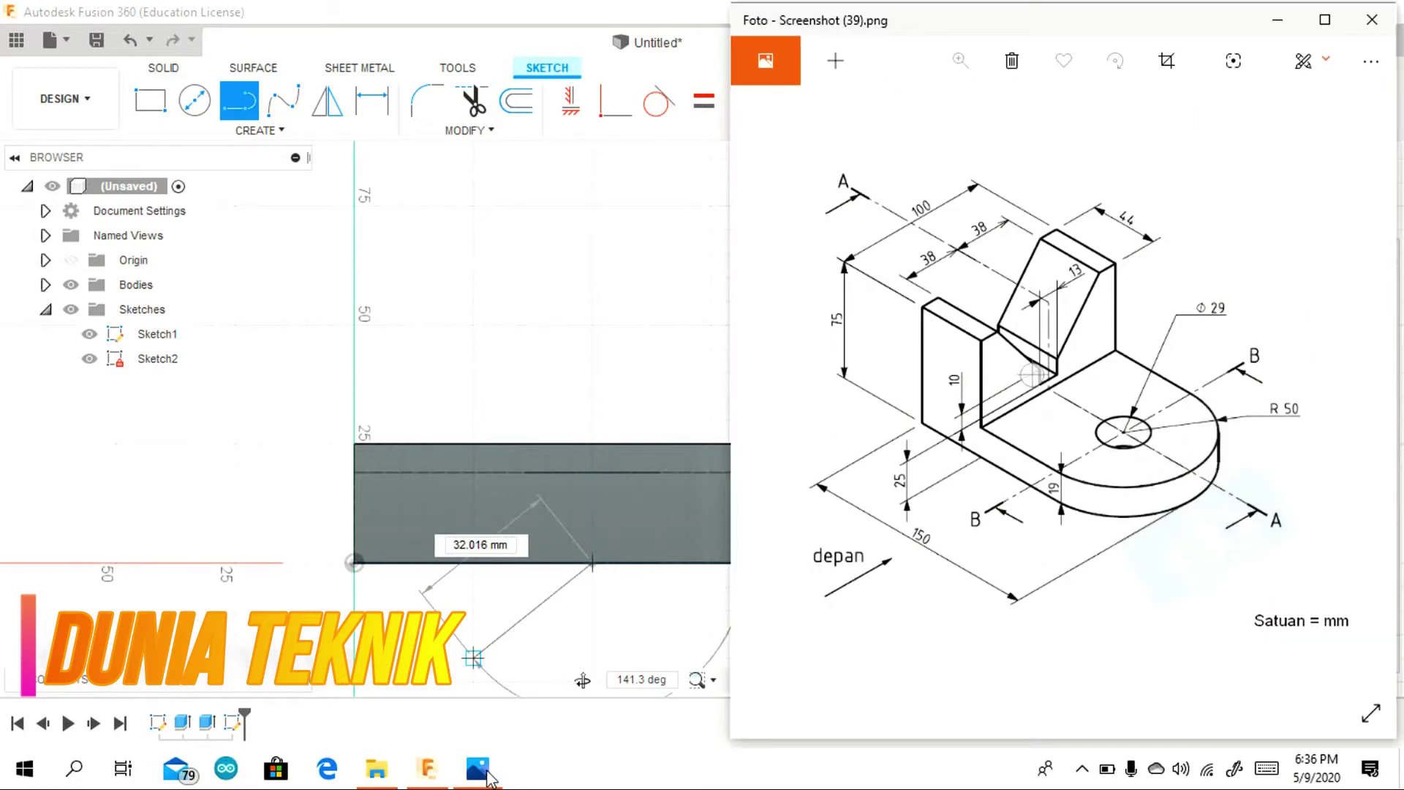
{"action": "left_click", "coordinate": [479, 768]}
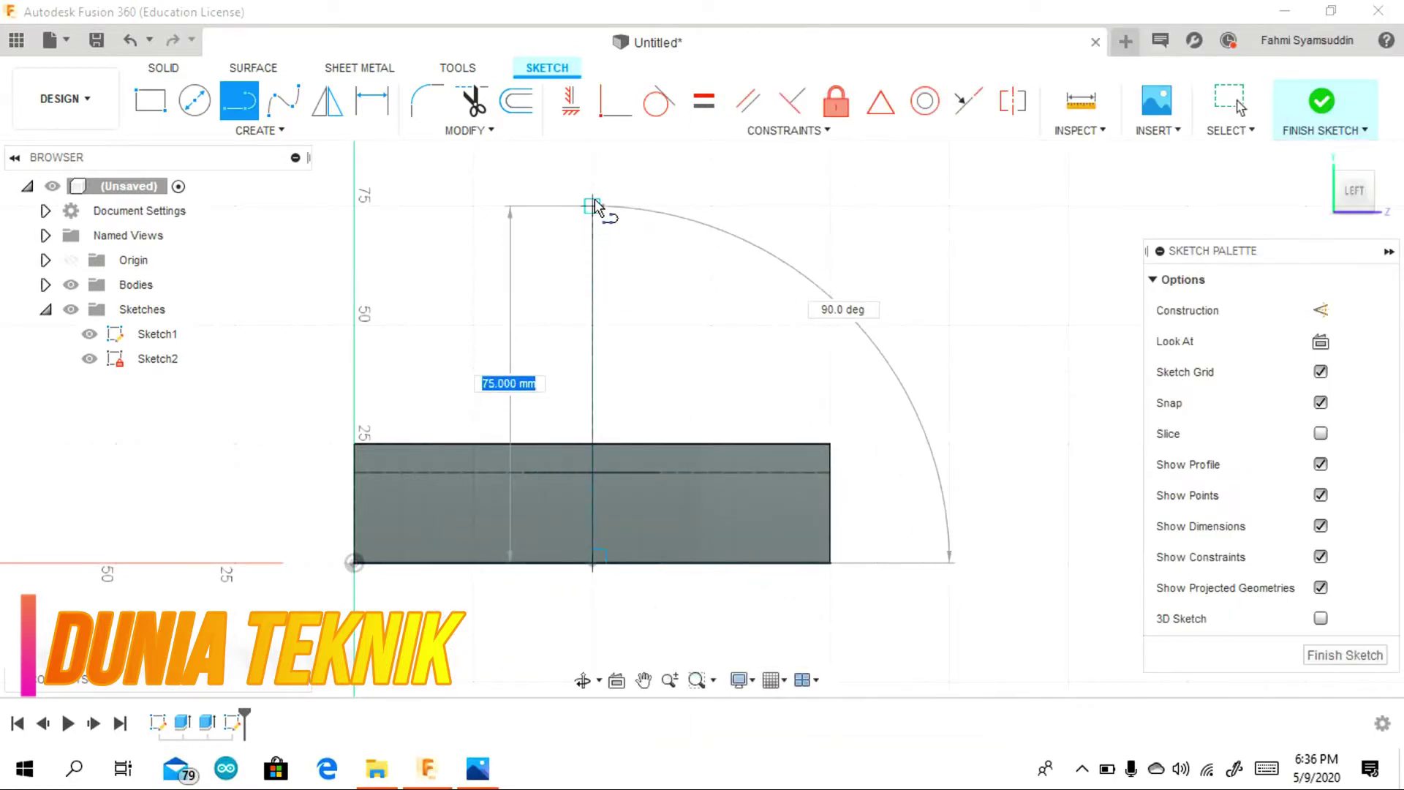
{"action": "left_click", "coordinate": [594, 207]}
{"action": "key", "text": "Escape"}
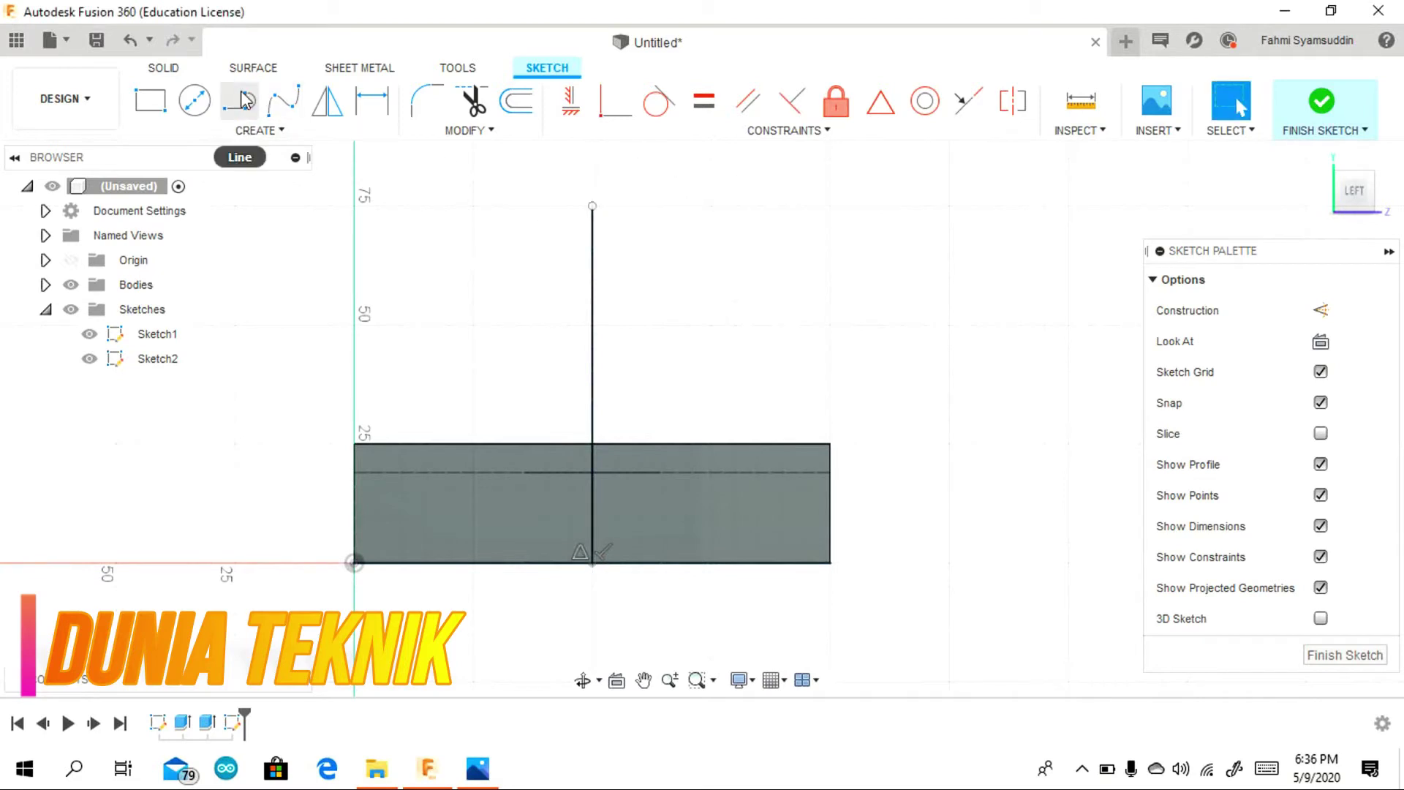
{"action": "key", "text": "r"}
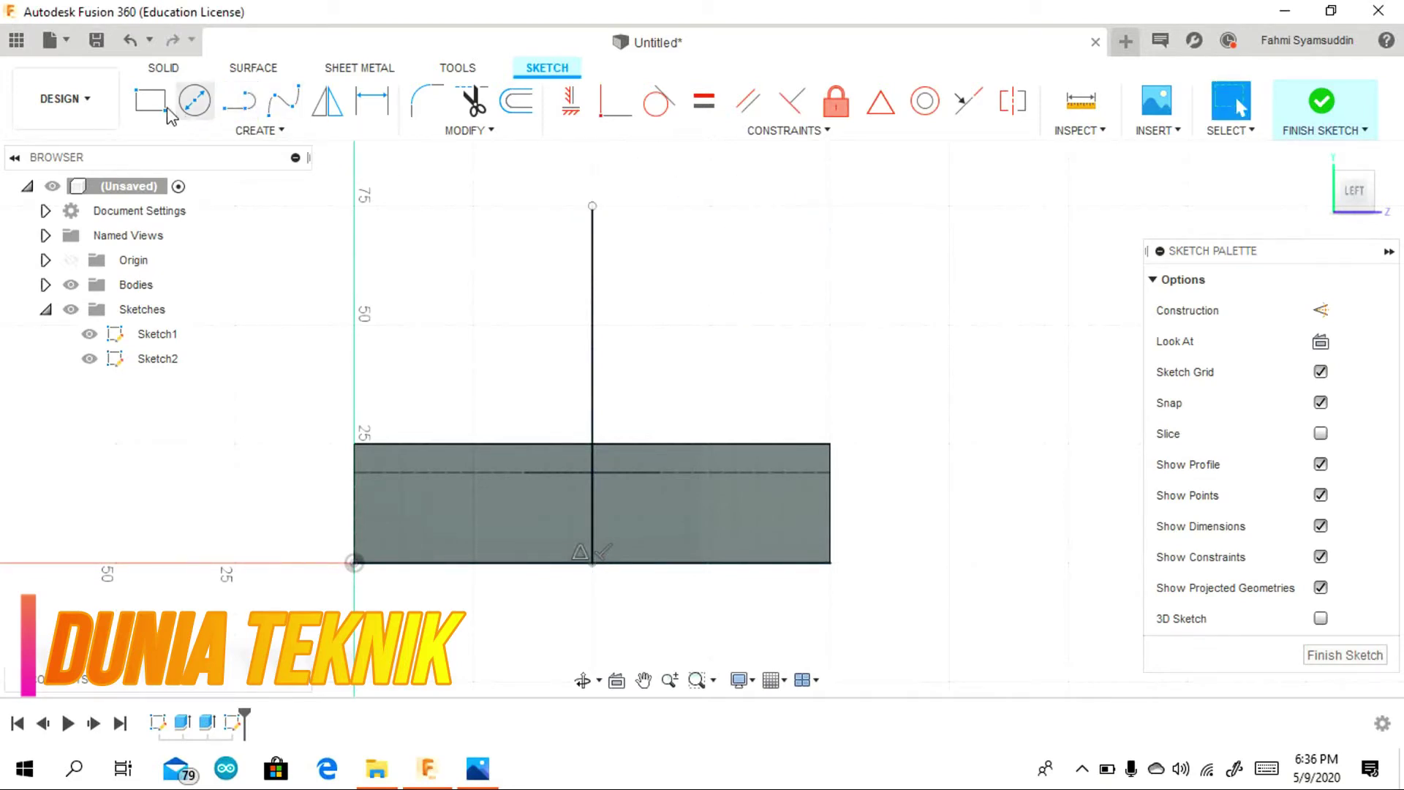
Complete the 100 by 75 mm rectangle from the origin corner.
{"action": "left_click", "coordinate": [353, 562]}
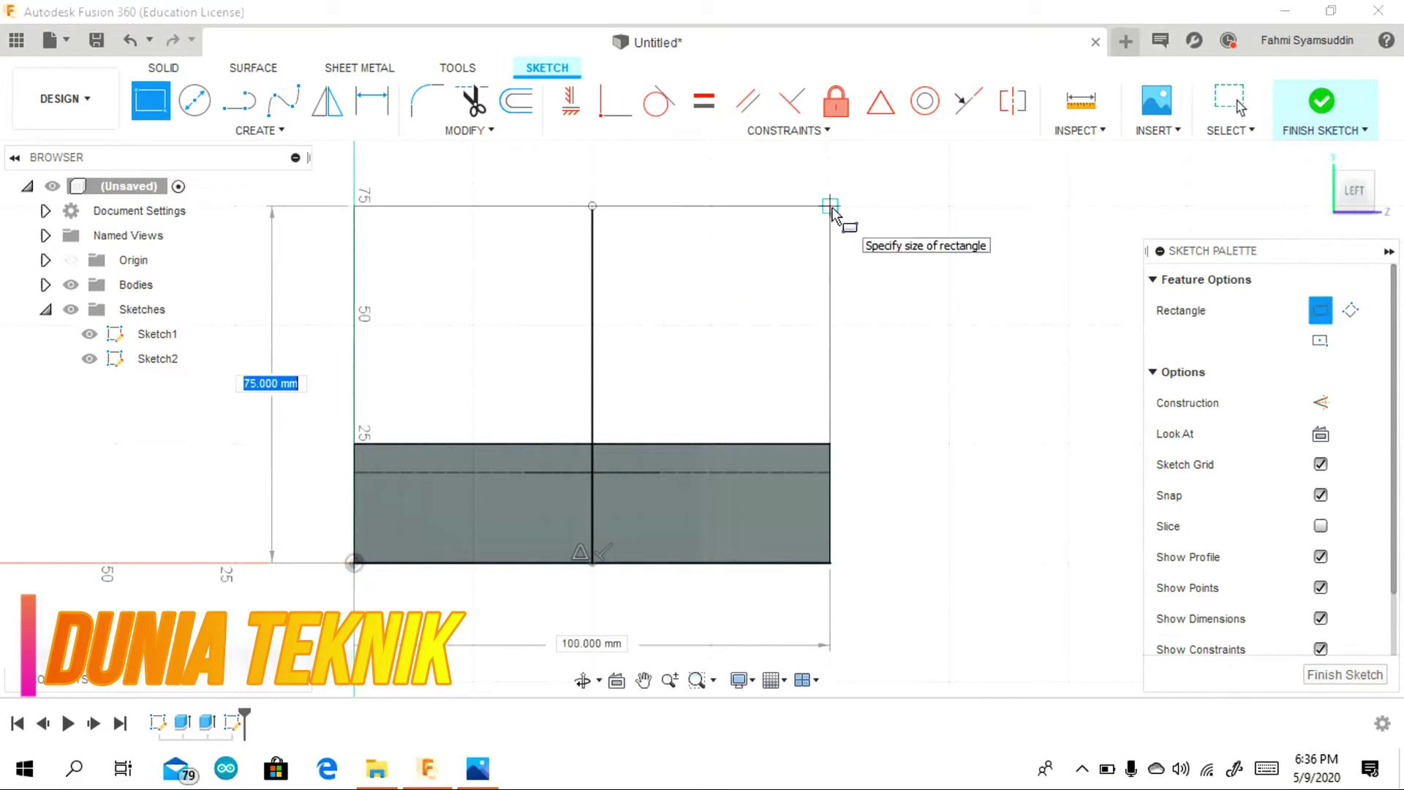
{"action": "left_click", "coordinate": [831, 208]}
{"action": "key", "text": "Escape"}
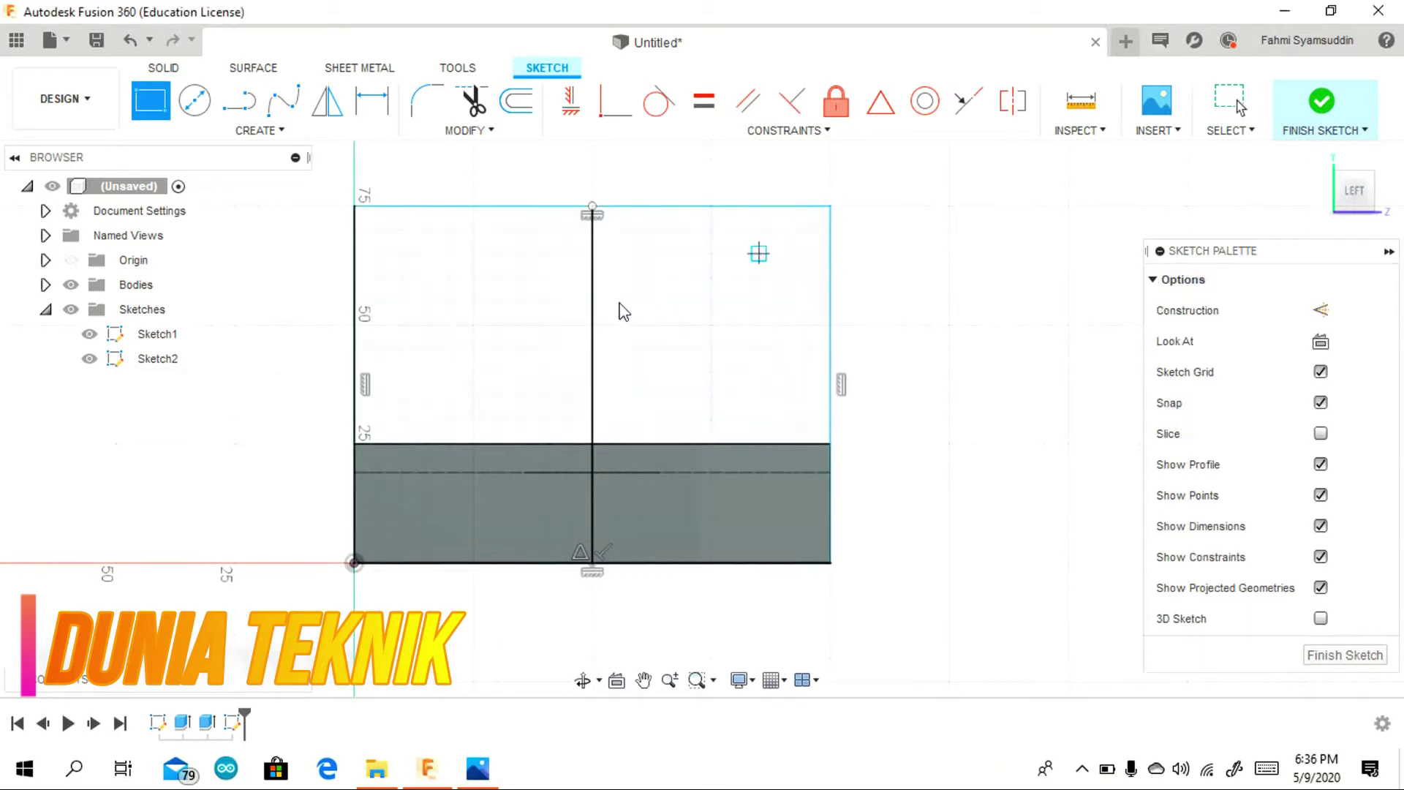
Draw a 12 mm line left from the rectangle's top-right corner, then bring up the reference drawing.
{"action": "key", "text": "l"}
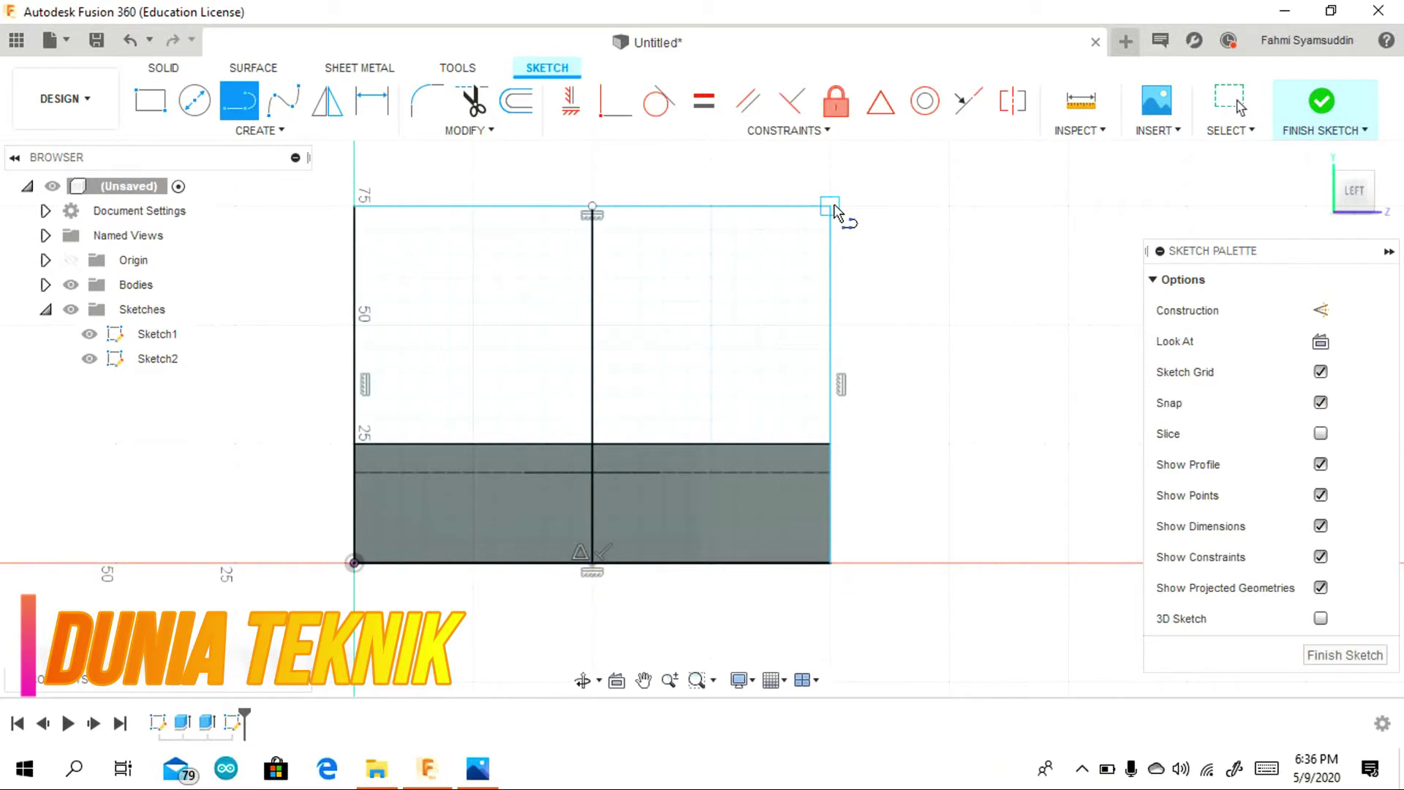
{"action": "left_click", "coordinate": [834, 210]}
{"action": "type", "text": "12"}
{"action": "key", "text": "Return"}
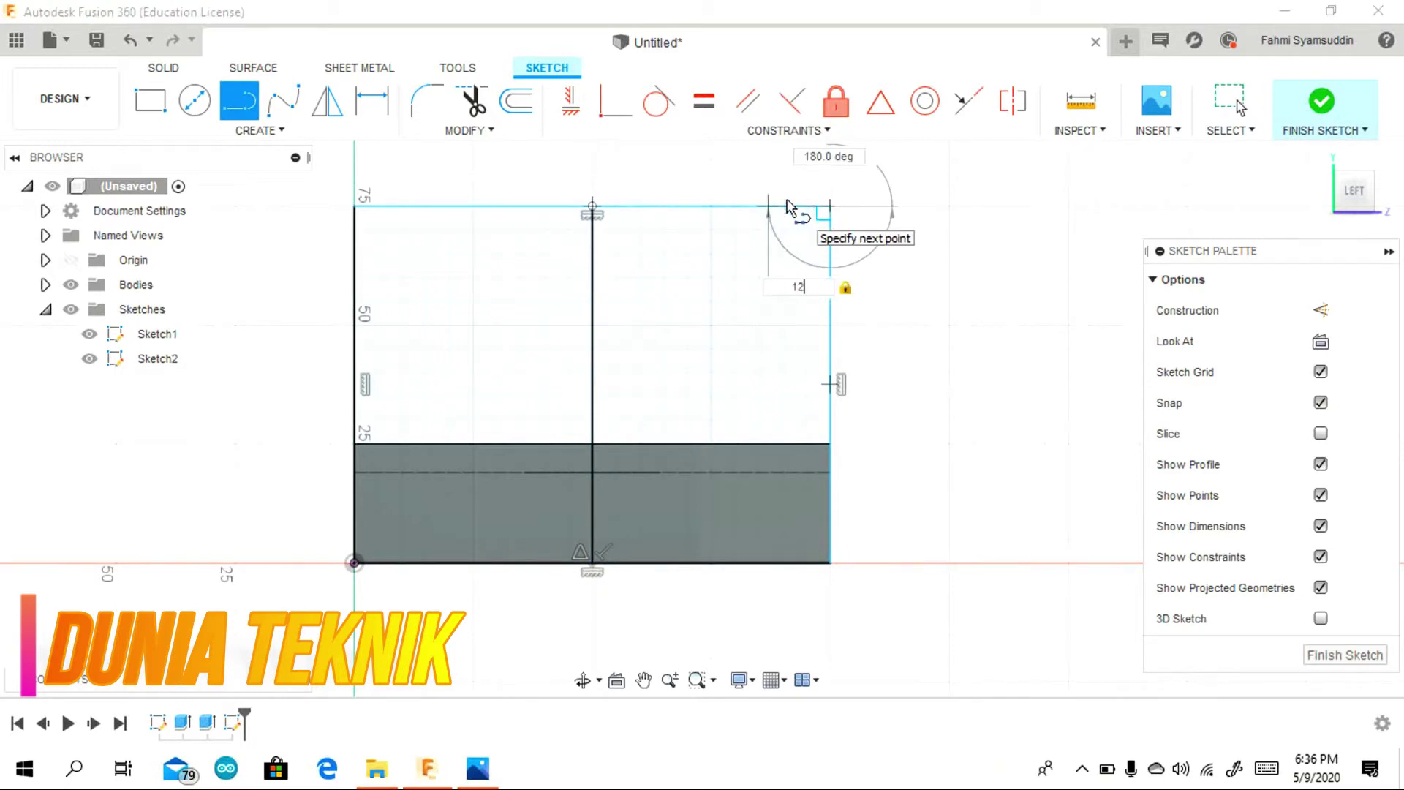
{"action": "key", "text": "Escape"}
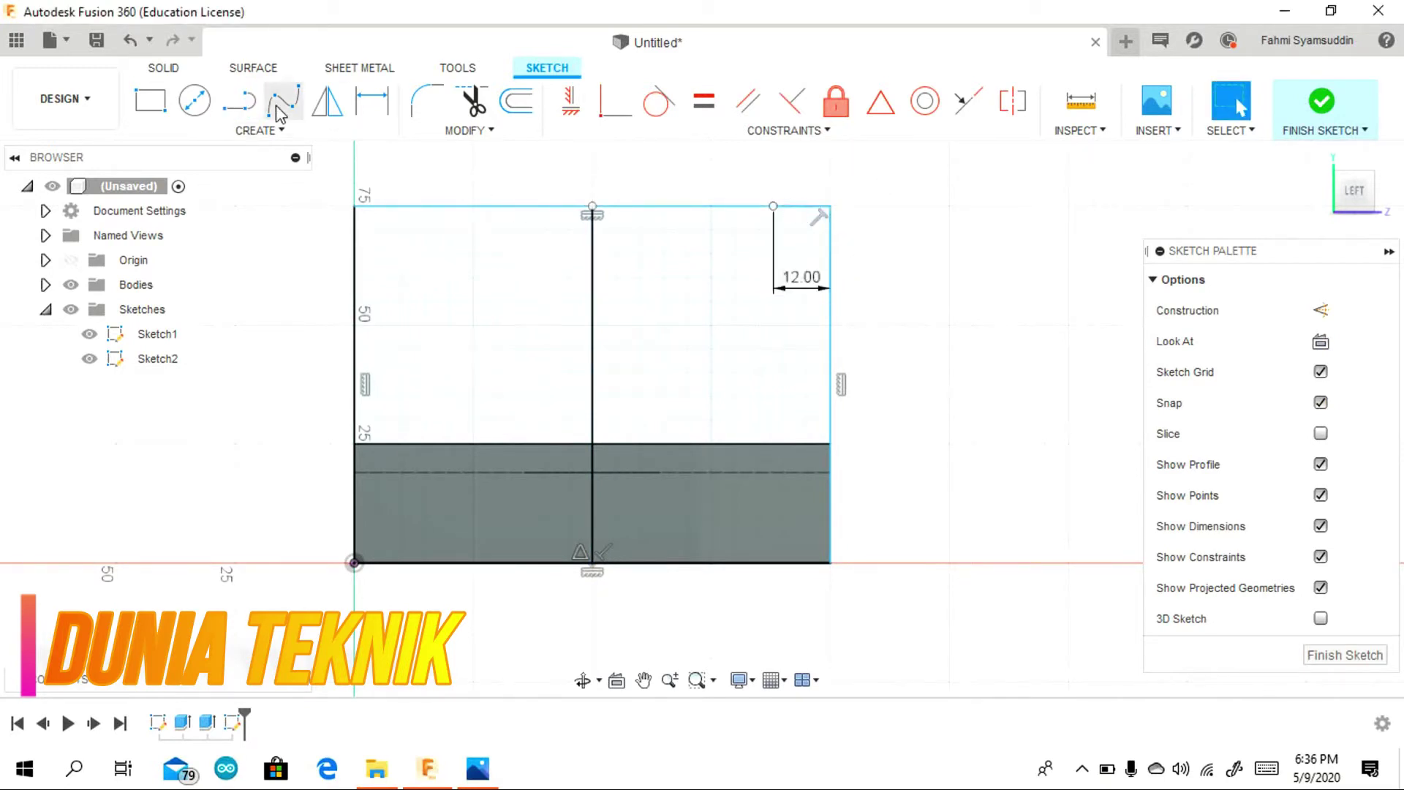
{"action": "left_click", "coordinate": [240, 100]}
{"action": "key", "text": "Escape"}
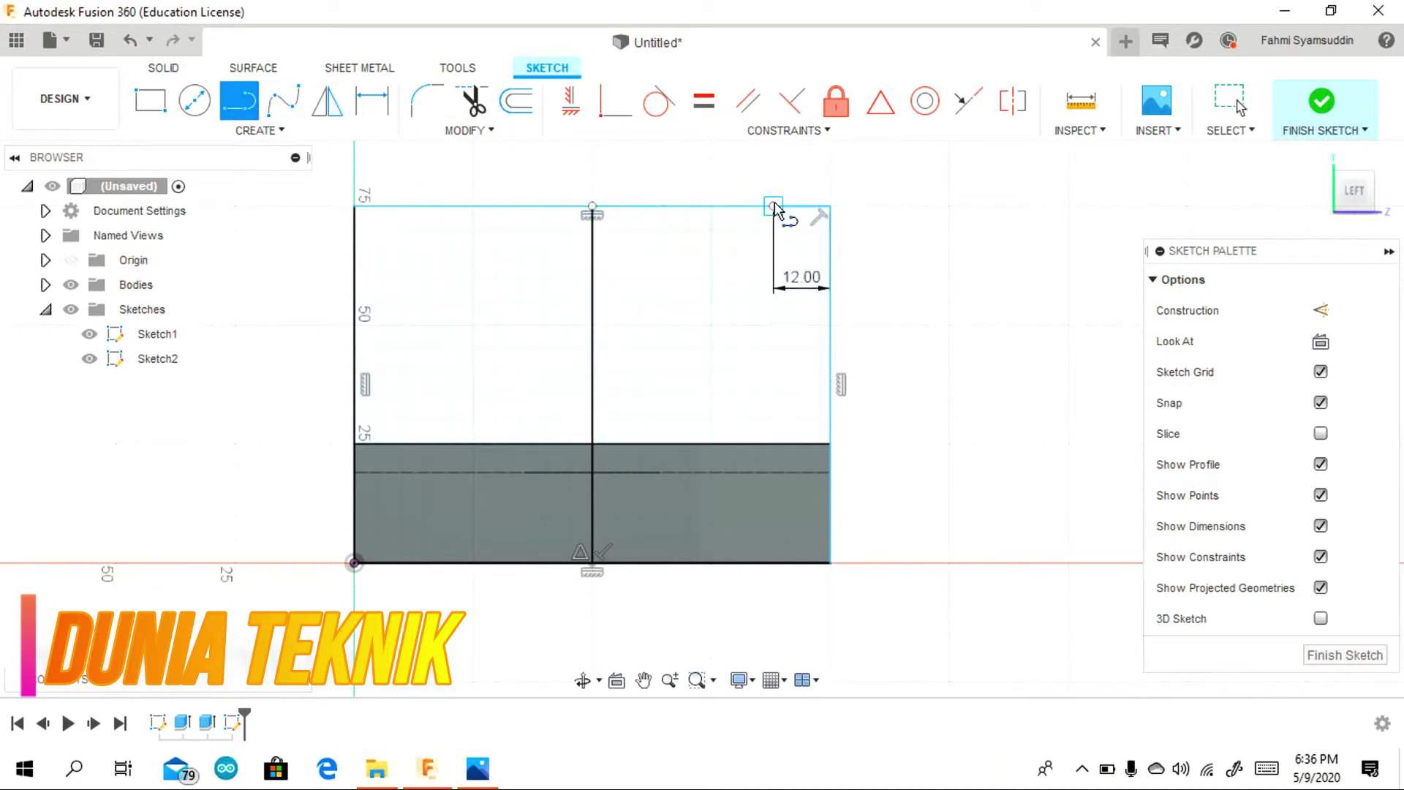
{"action": "left_click", "coordinate": [477, 768]}
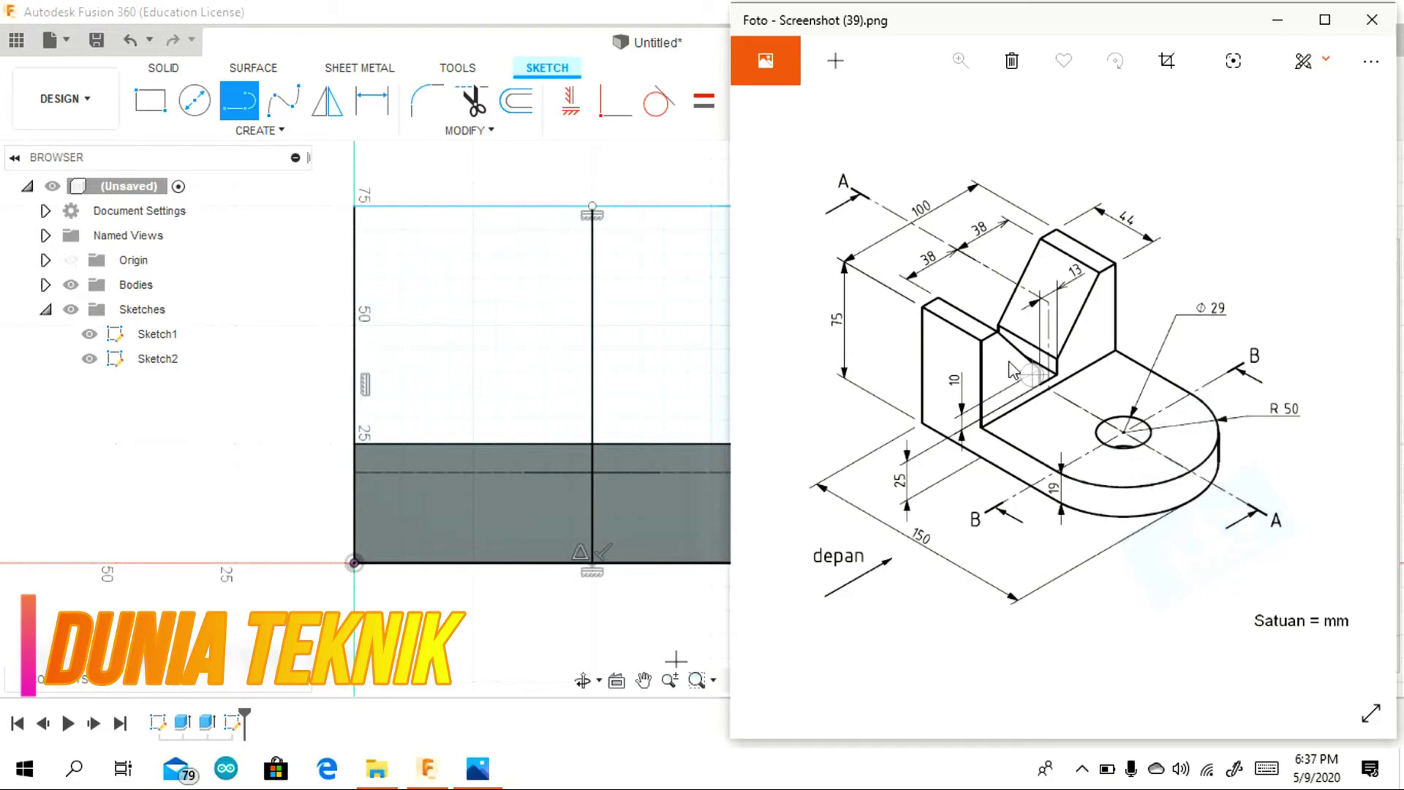
Zoom the reference drawing in on the V-notched block to read its 10 mm and 13 mm dimensions.
{"action": "scroll", "coordinate": [1022, 378], "scroll_direction": "up", "scroll_amount": 3}
{"action": "scroll", "coordinate": [1138, 339], "scroll_direction": "up", "scroll_amount": 2}
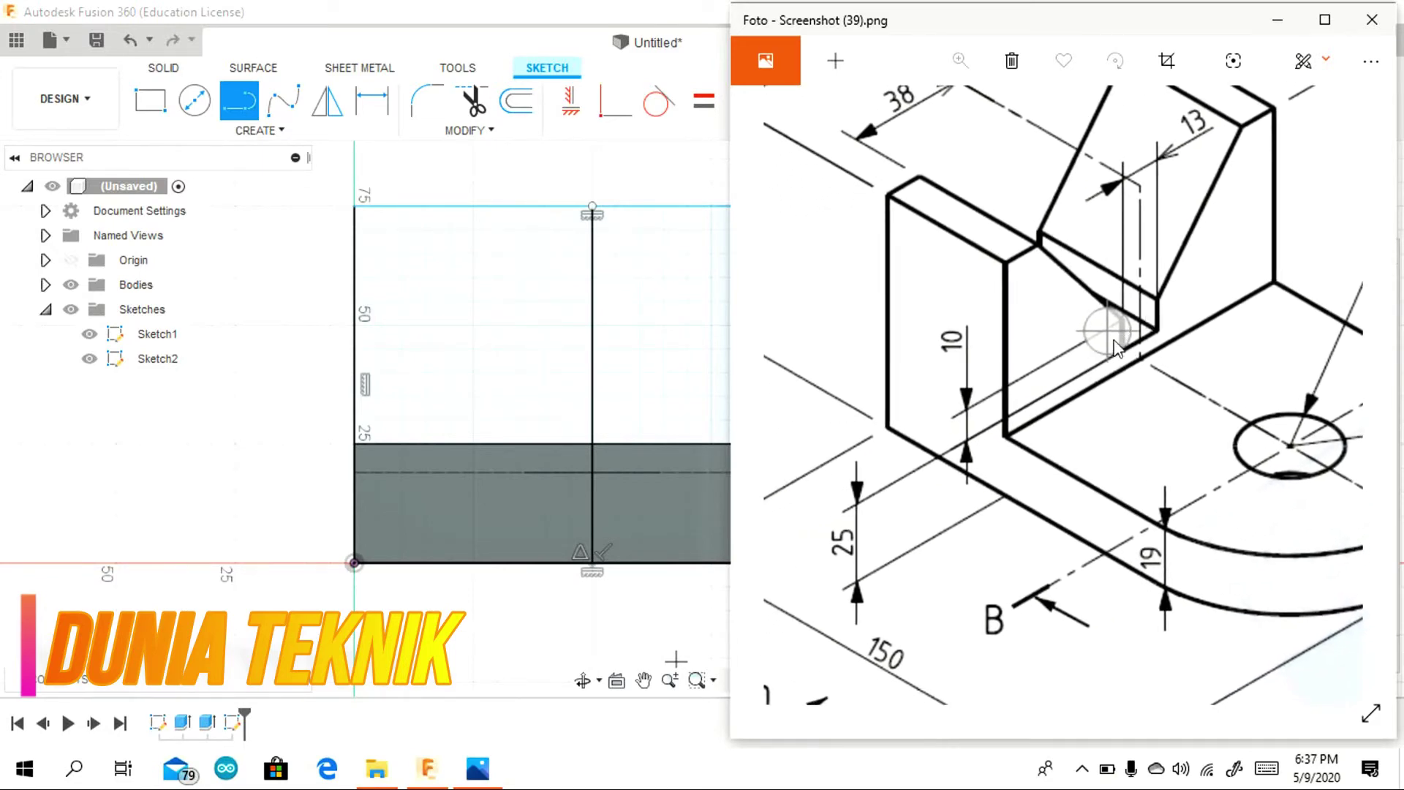
{"action": "scroll", "coordinate": [1116, 348], "scroll_direction": "down", "scroll_amount": 1}
{"action": "scroll", "coordinate": [1117, 348], "scroll_direction": "down", "scroll_amount": 3}
{"action": "scroll", "coordinate": [1053, 381], "scroll_direction": "up", "scroll_amount": 3}
{"action": "scroll", "coordinate": [1064, 403], "scroll_direction": "up", "scroll_amount": 1}
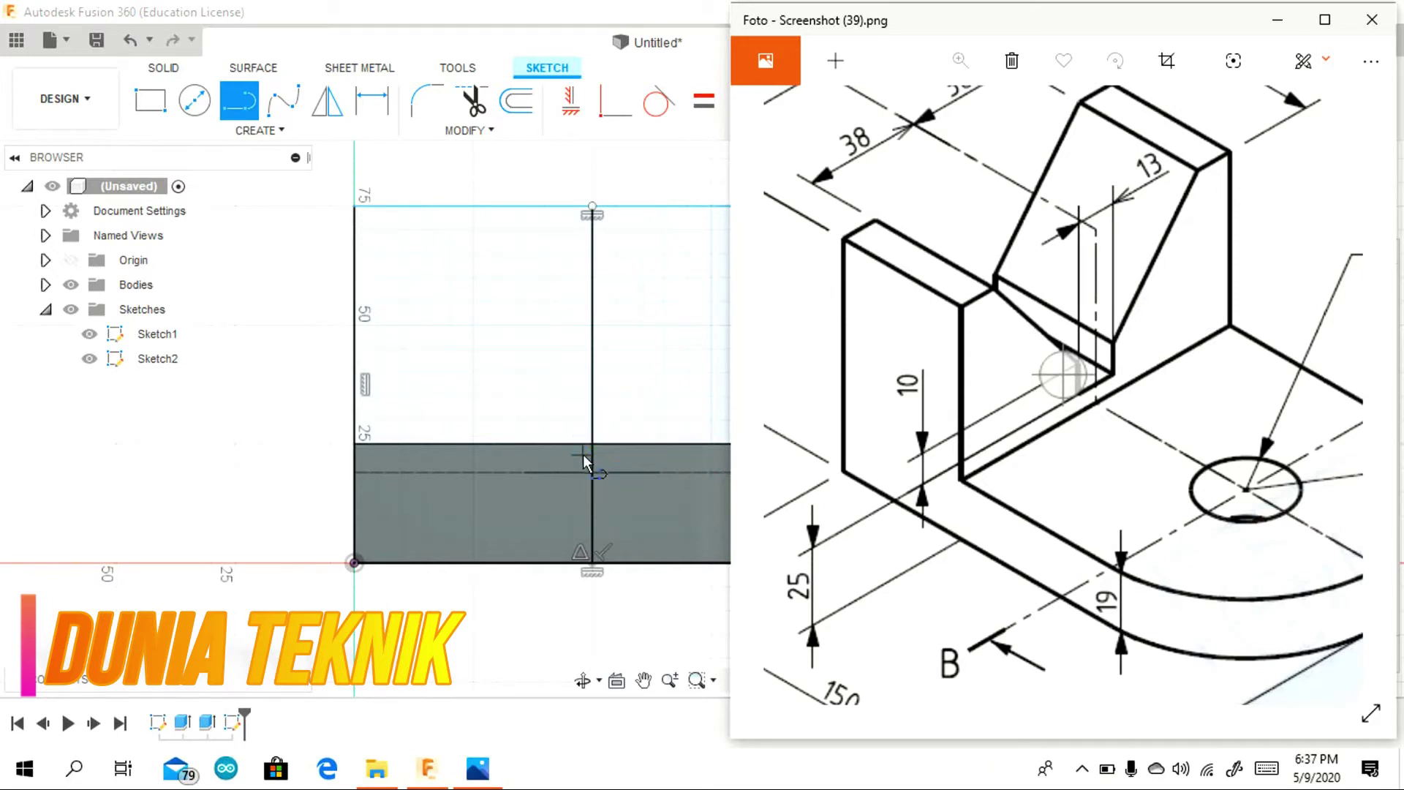
Try placing a centre rectangle on the centre line, then cancel it.
{"action": "left_click", "coordinate": [150, 100]}
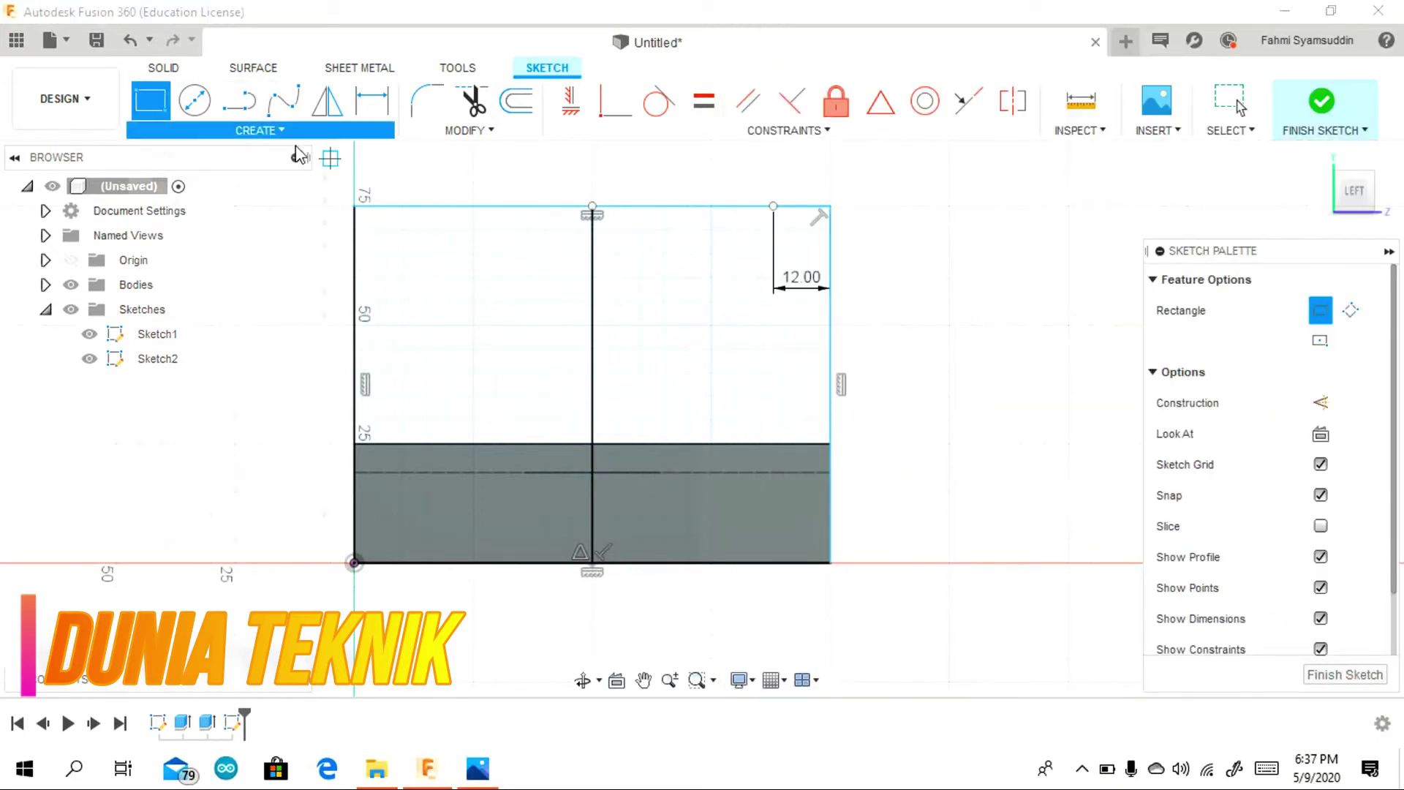
{"action": "left_click", "coordinate": [278, 131]}
{"action": "mouse_move", "coordinate": [177, 177]}
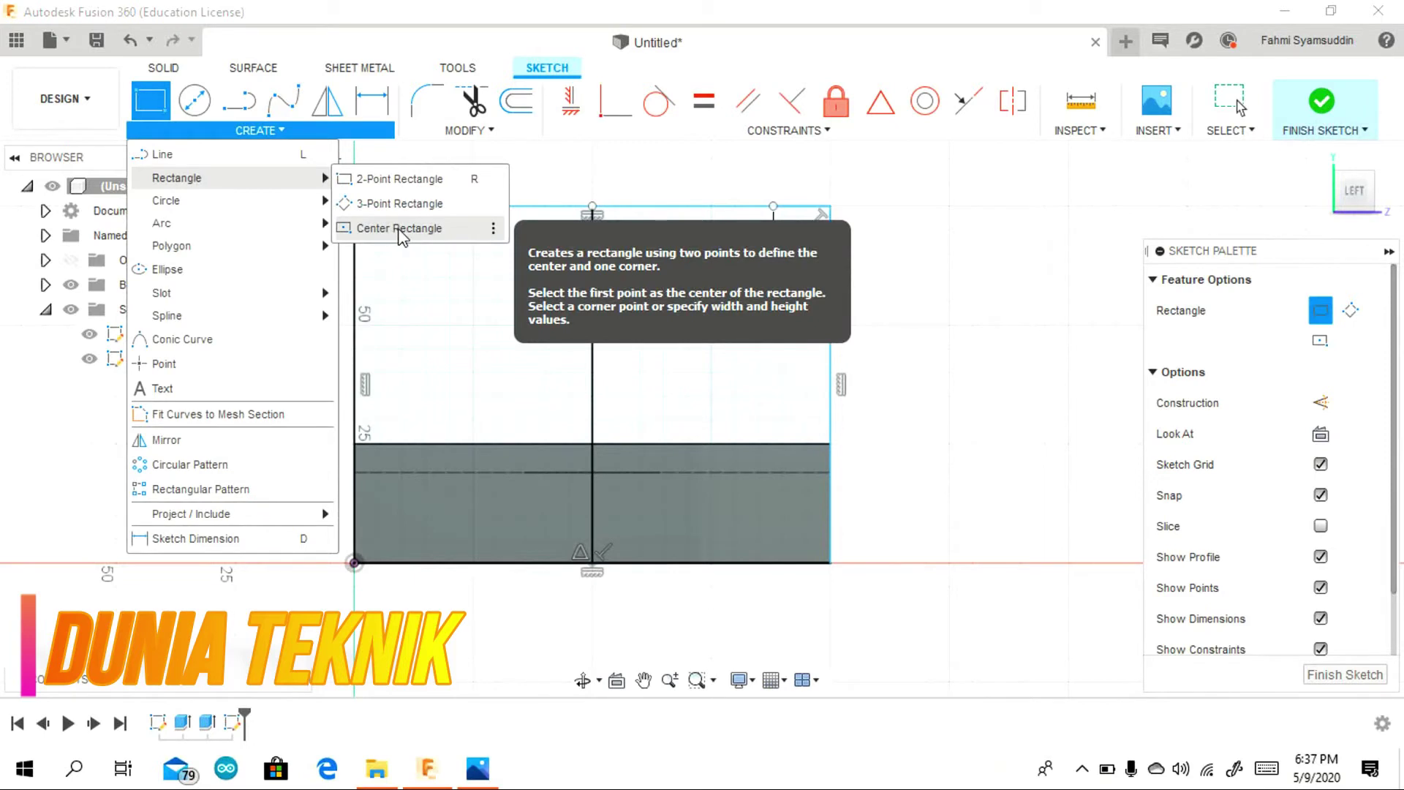
{"action": "left_click", "coordinate": [417, 228]}
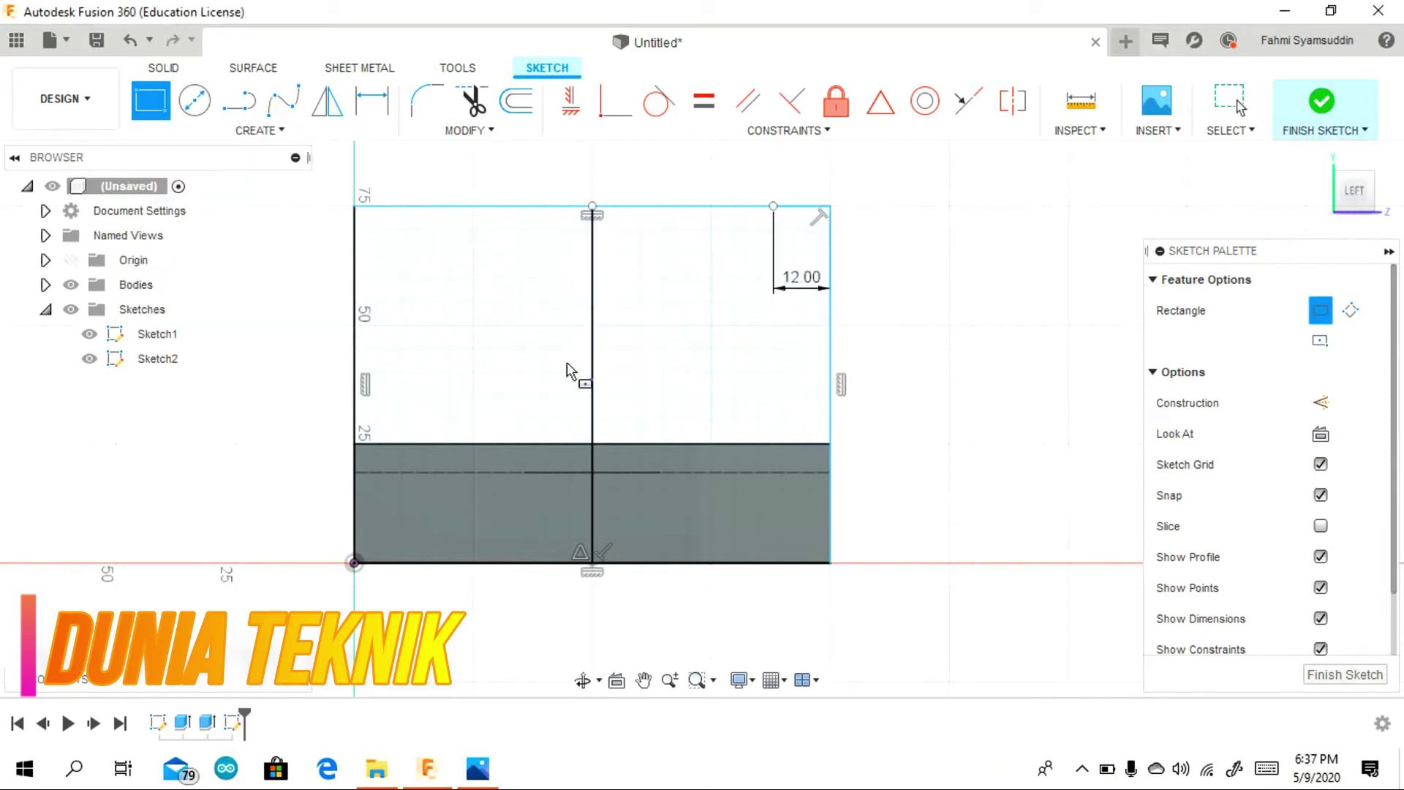
{"action": "left_click", "coordinate": [593, 443]}
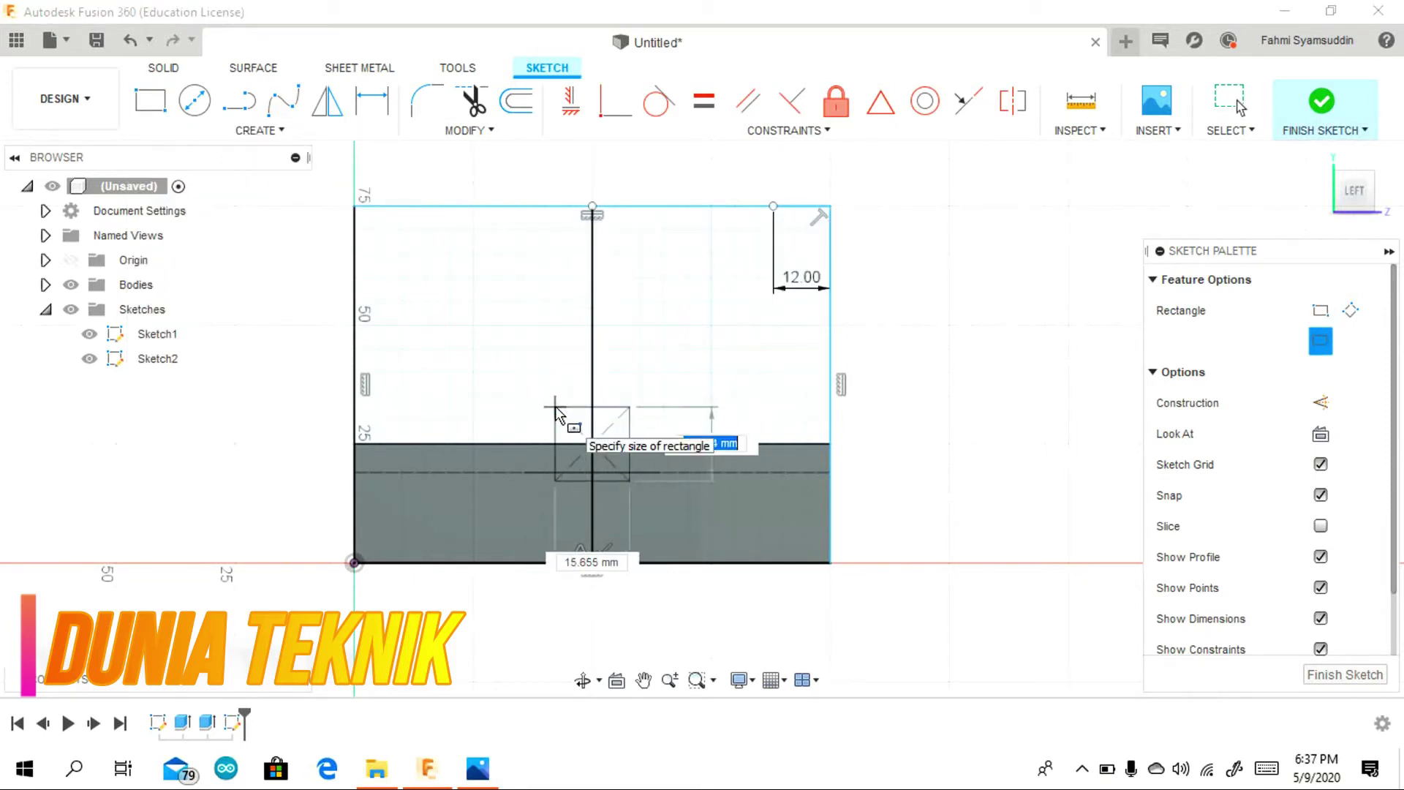
{"action": "key", "text": "Escape"}
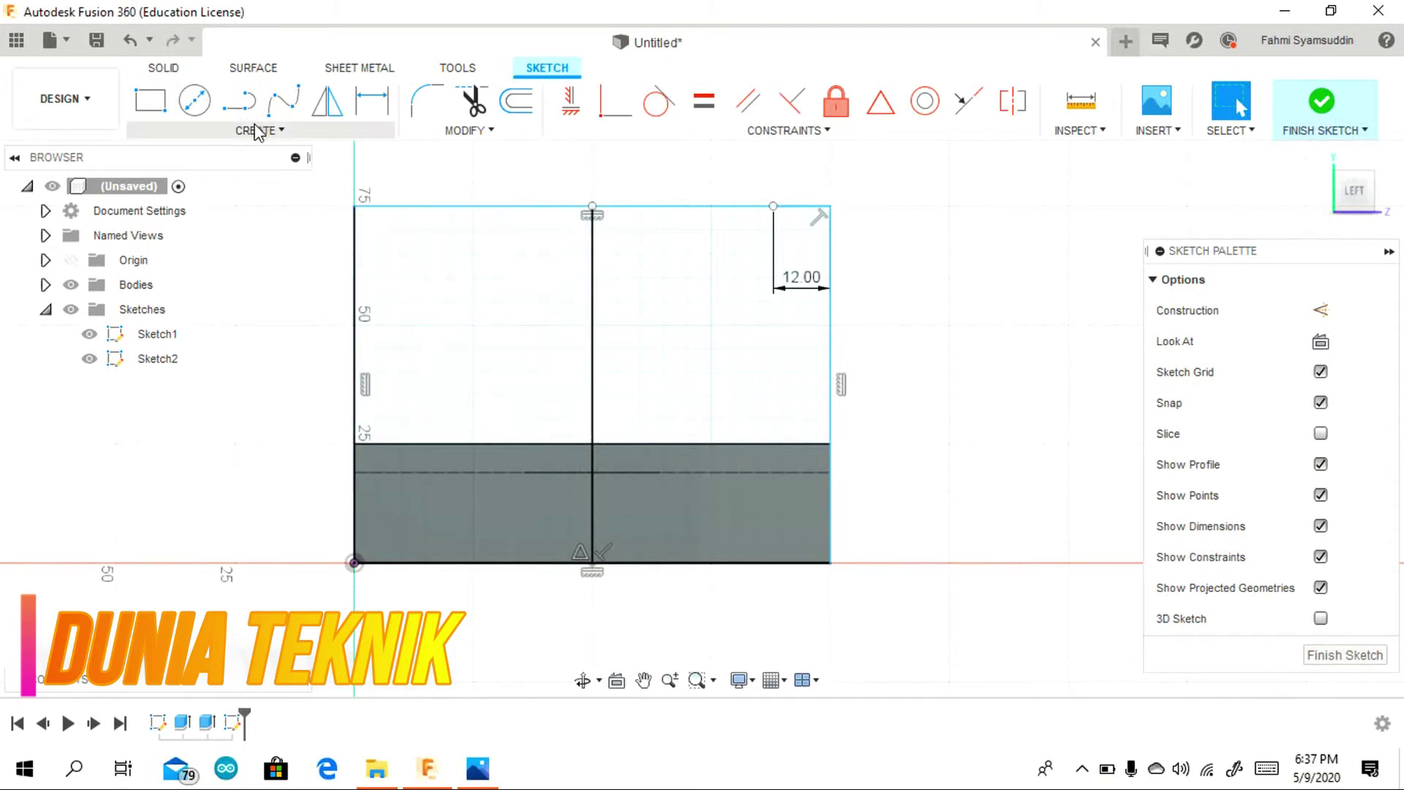
Draw the notch lines: 6.5 mm across, 10 mm up, and back to the centre line.
{"action": "left_click", "coordinate": [247, 110]}
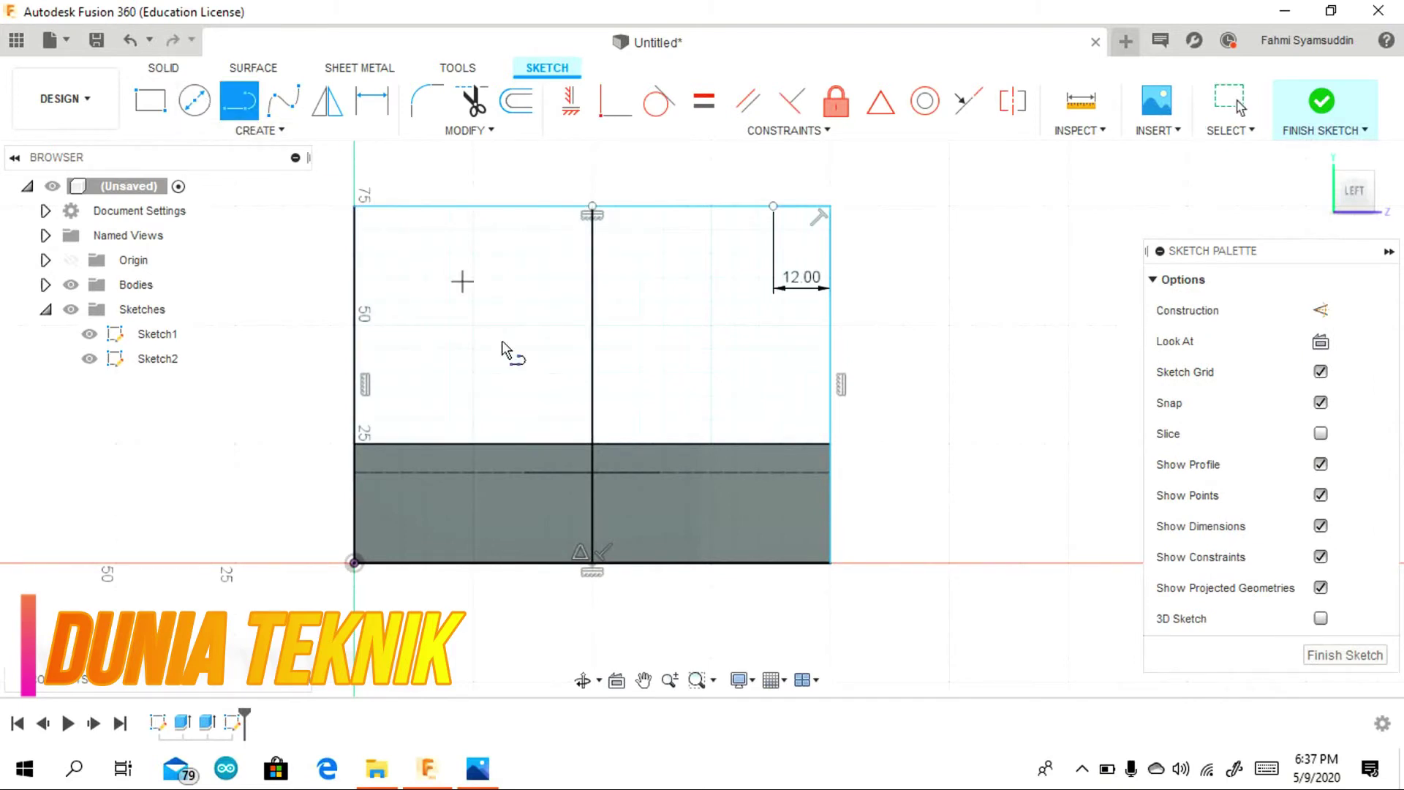
{"action": "left_click", "coordinate": [598, 443]}
{"action": "type", "text": "6"}
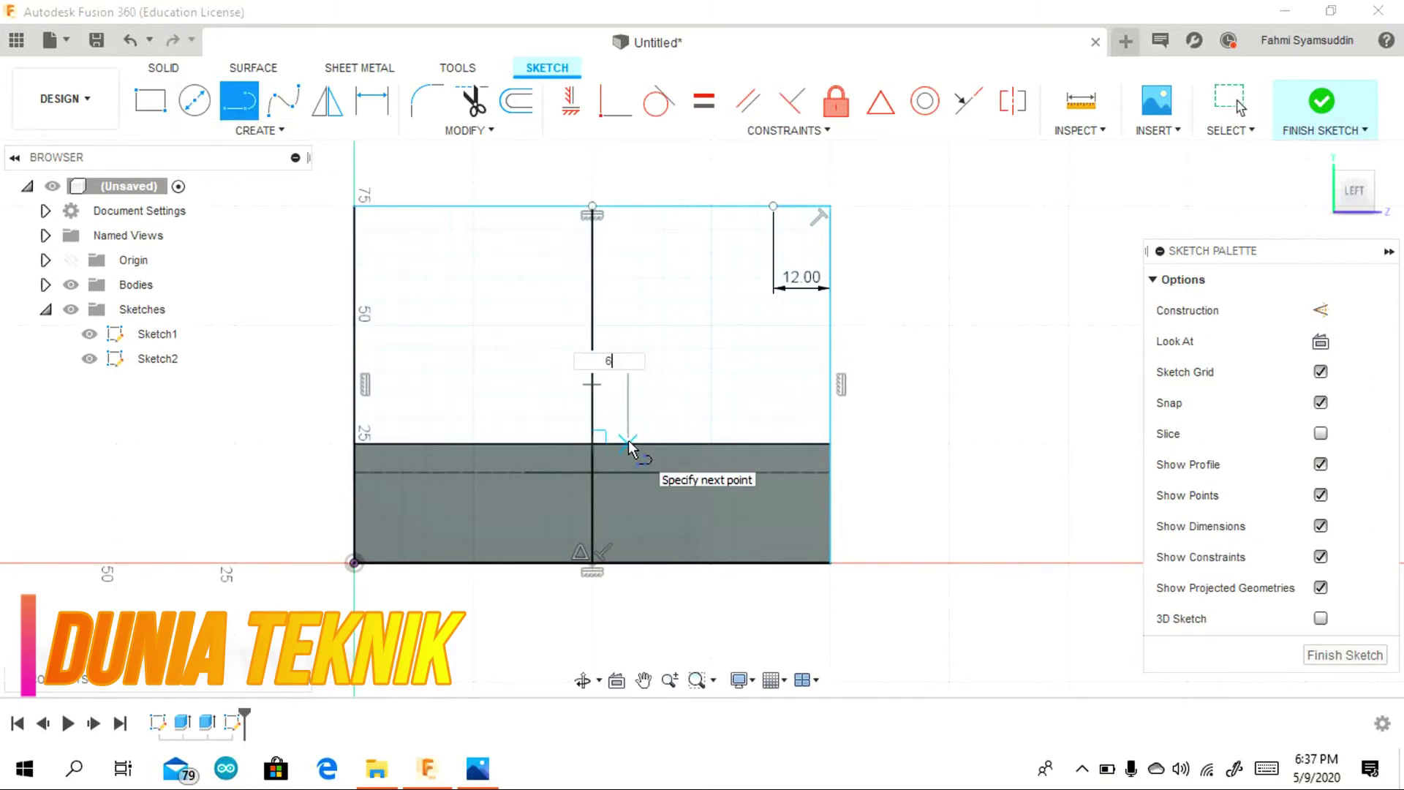
{"action": "type", "text": ".5"}
{"action": "key", "text": "Return"}
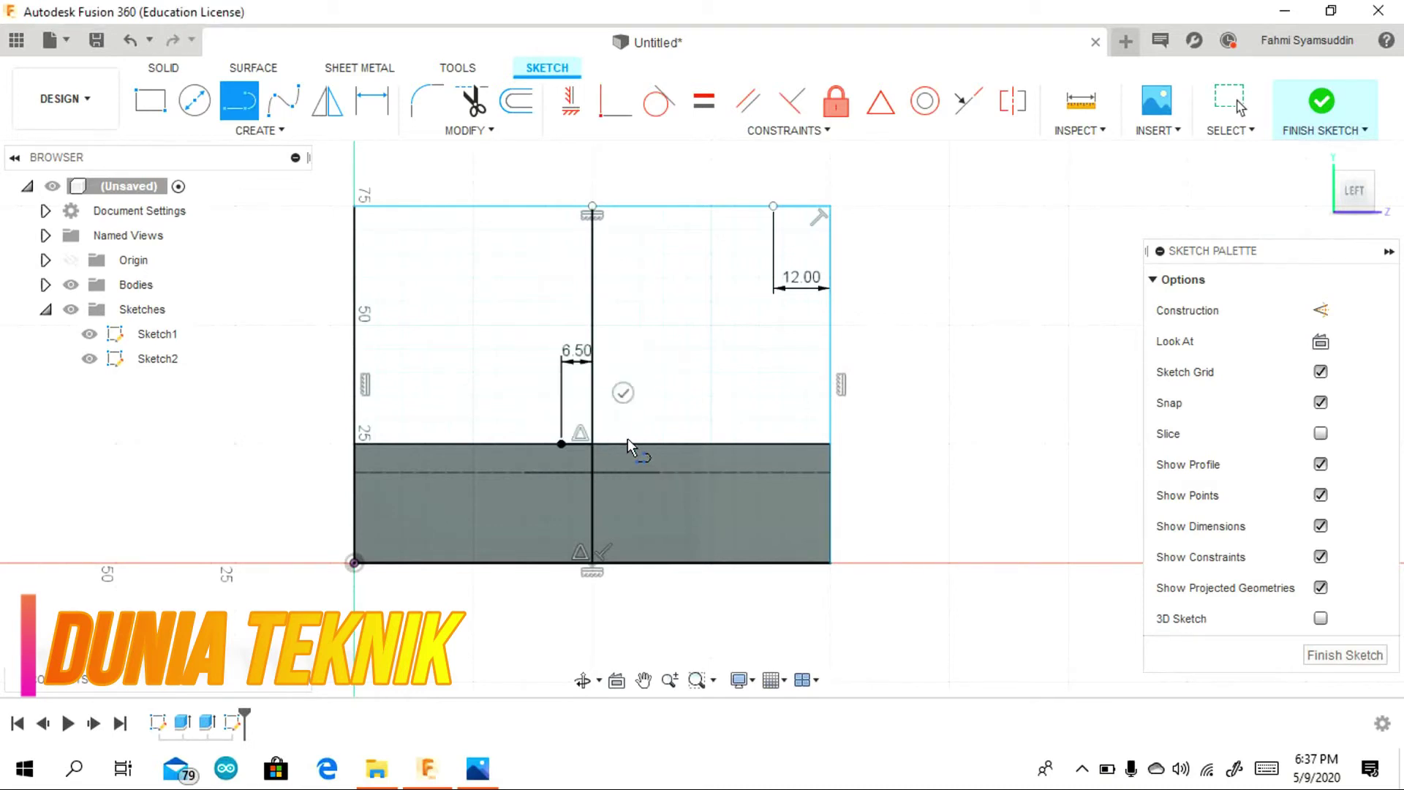
{"action": "left_click", "coordinate": [561, 443]}
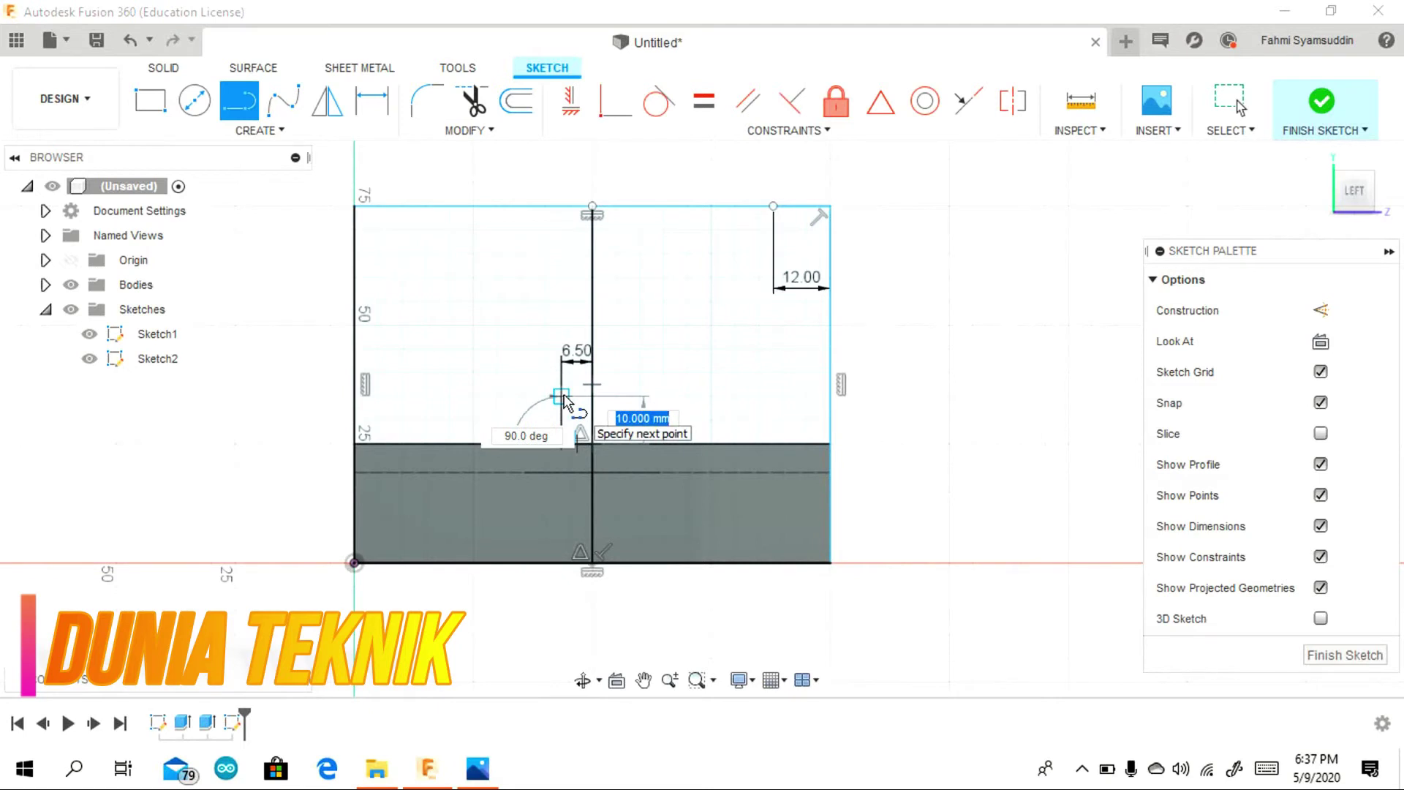
{"action": "type", "text": "0"}
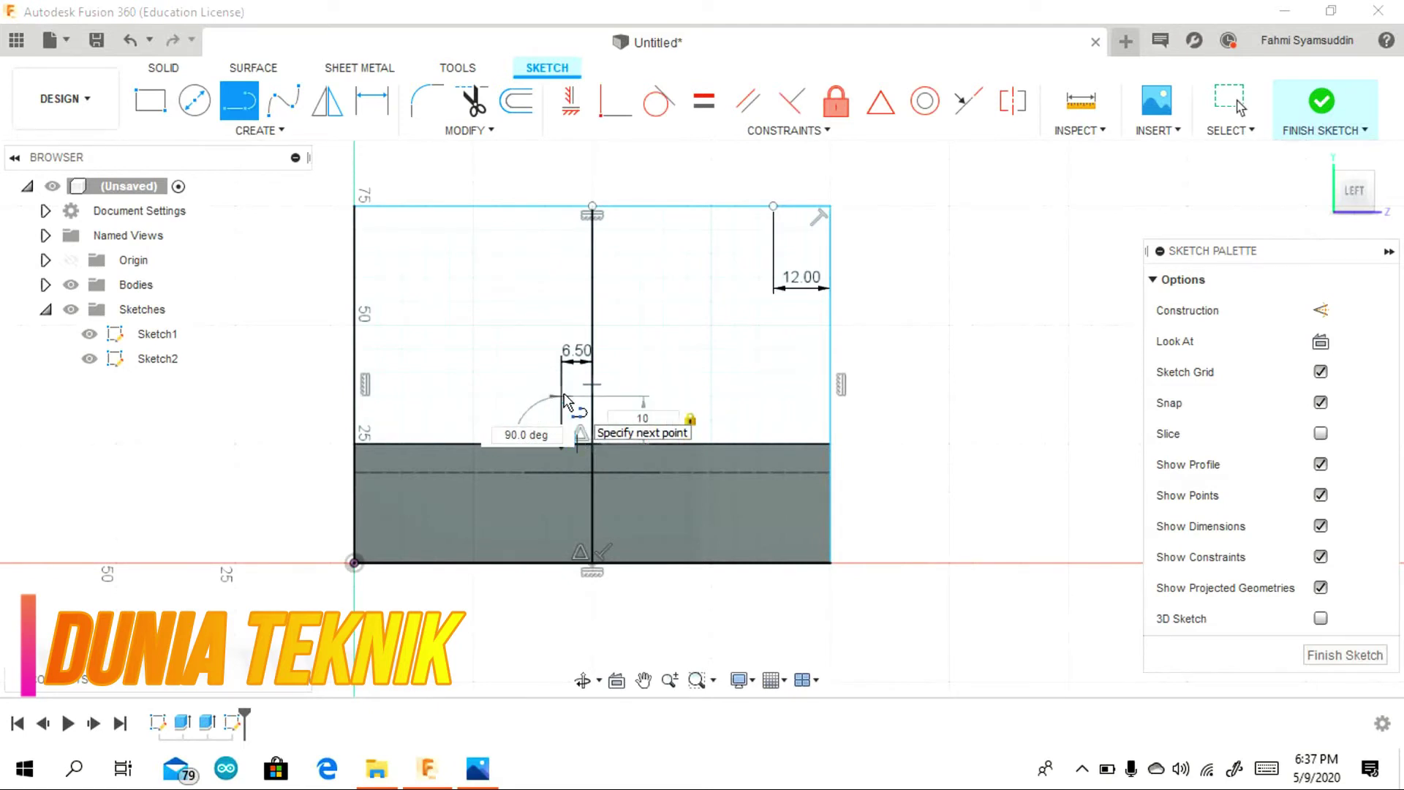
{"action": "key", "text": "Return"}
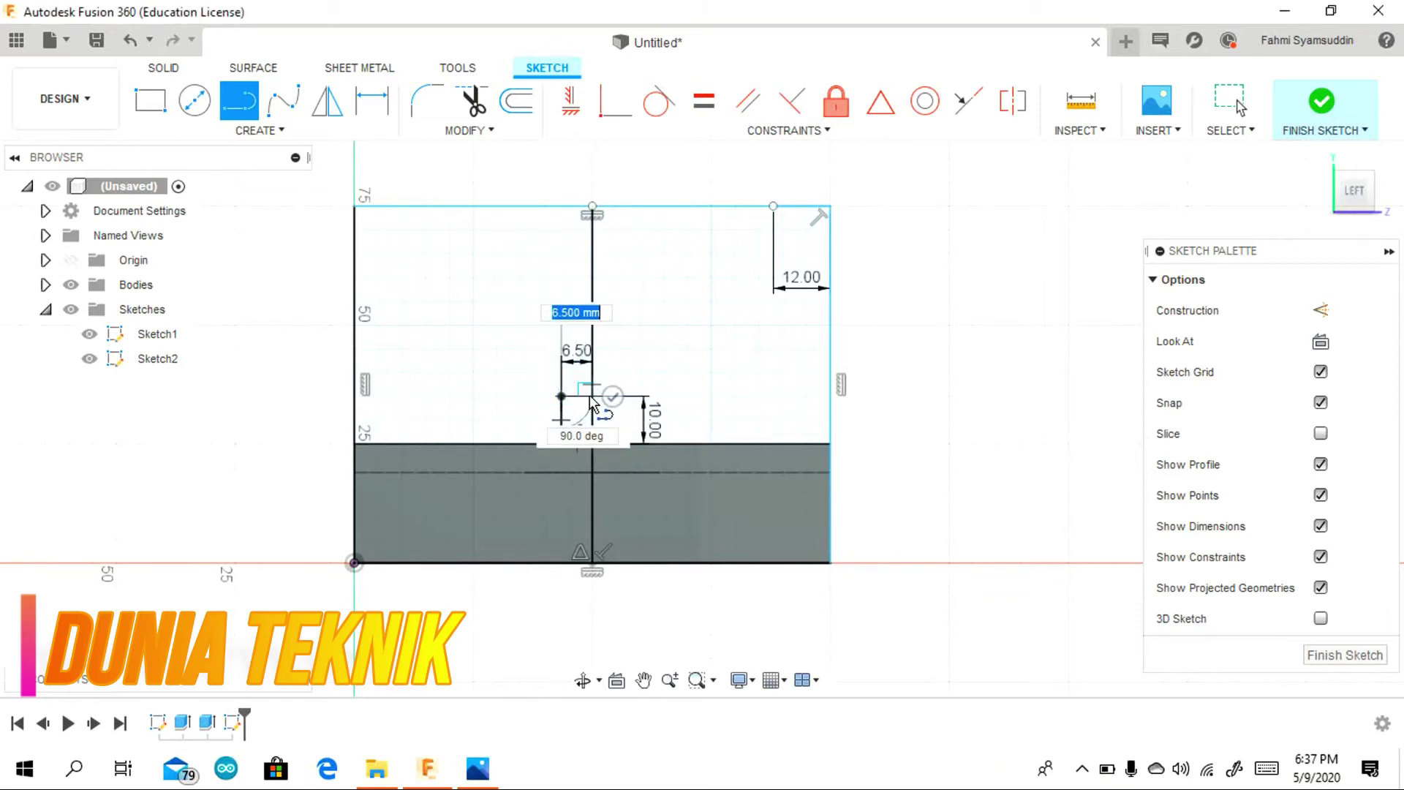
{"action": "key", "text": "Return"}
{"action": "key", "text": "Escape"}
Mirror the notch segments about the vertical centre line.
{"action": "left_click", "coordinate": [327, 101]}
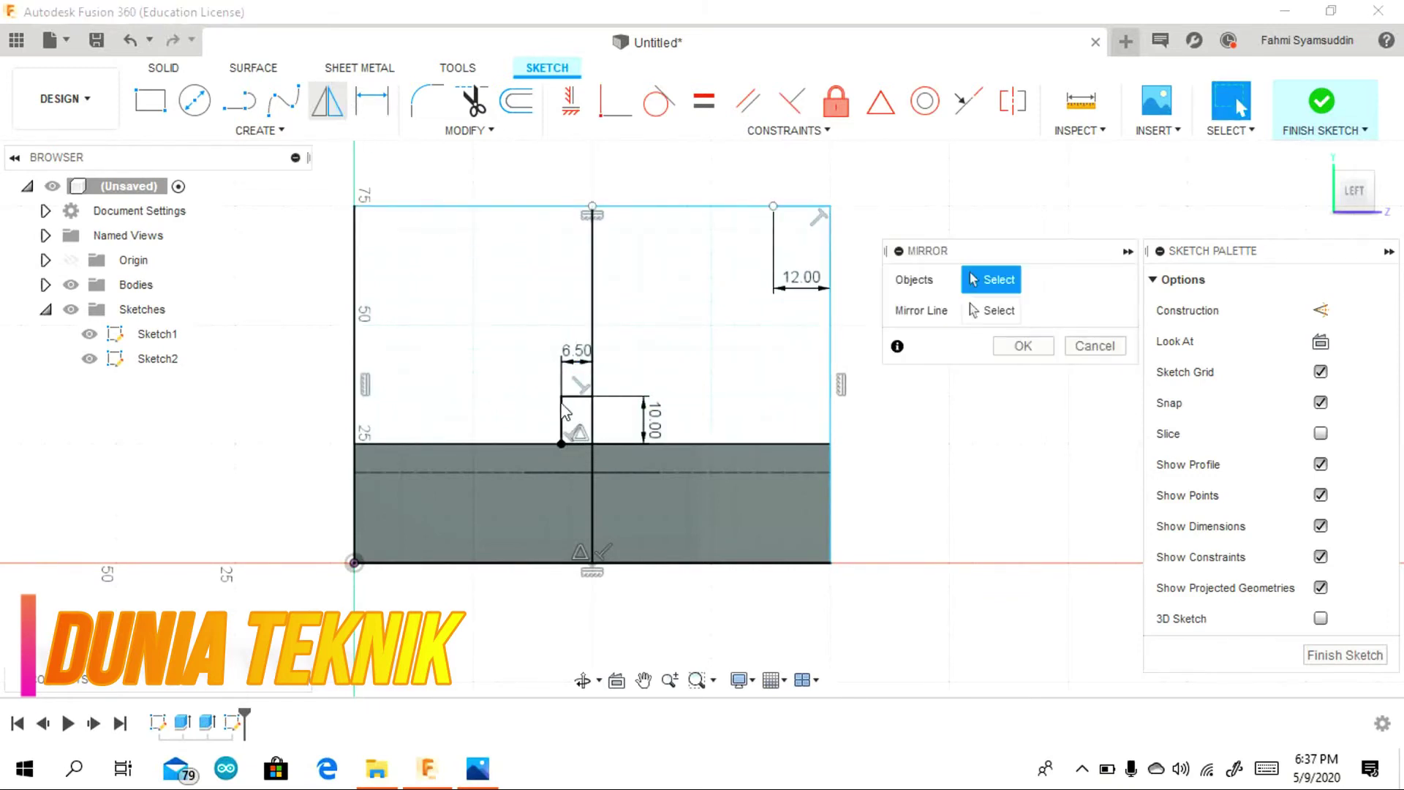
{"action": "left_click", "coordinate": [577, 396]}
{"action": "left_click", "coordinate": [585, 444]}
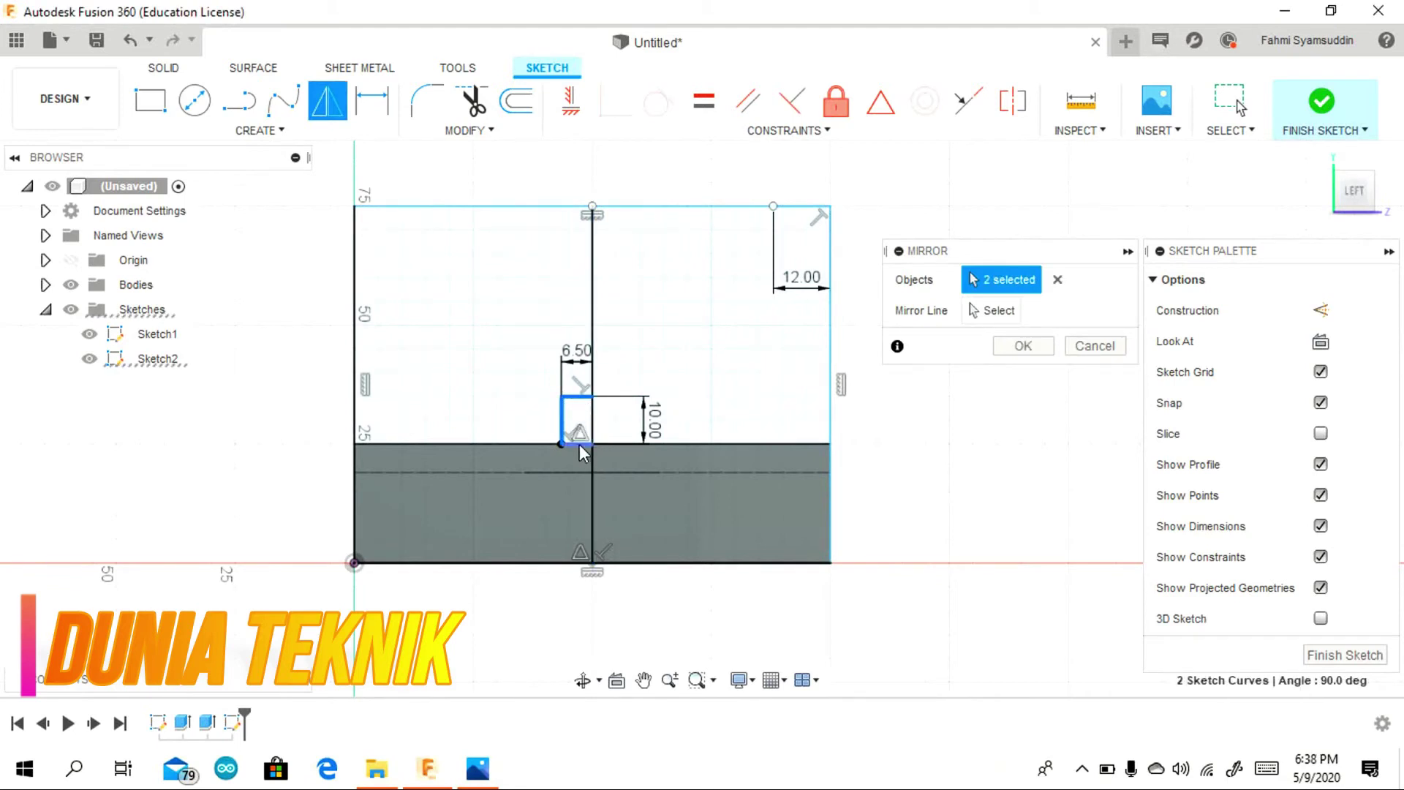
{"action": "left_click", "coordinate": [992, 310]}
{"action": "left_click", "coordinate": [593, 431]}
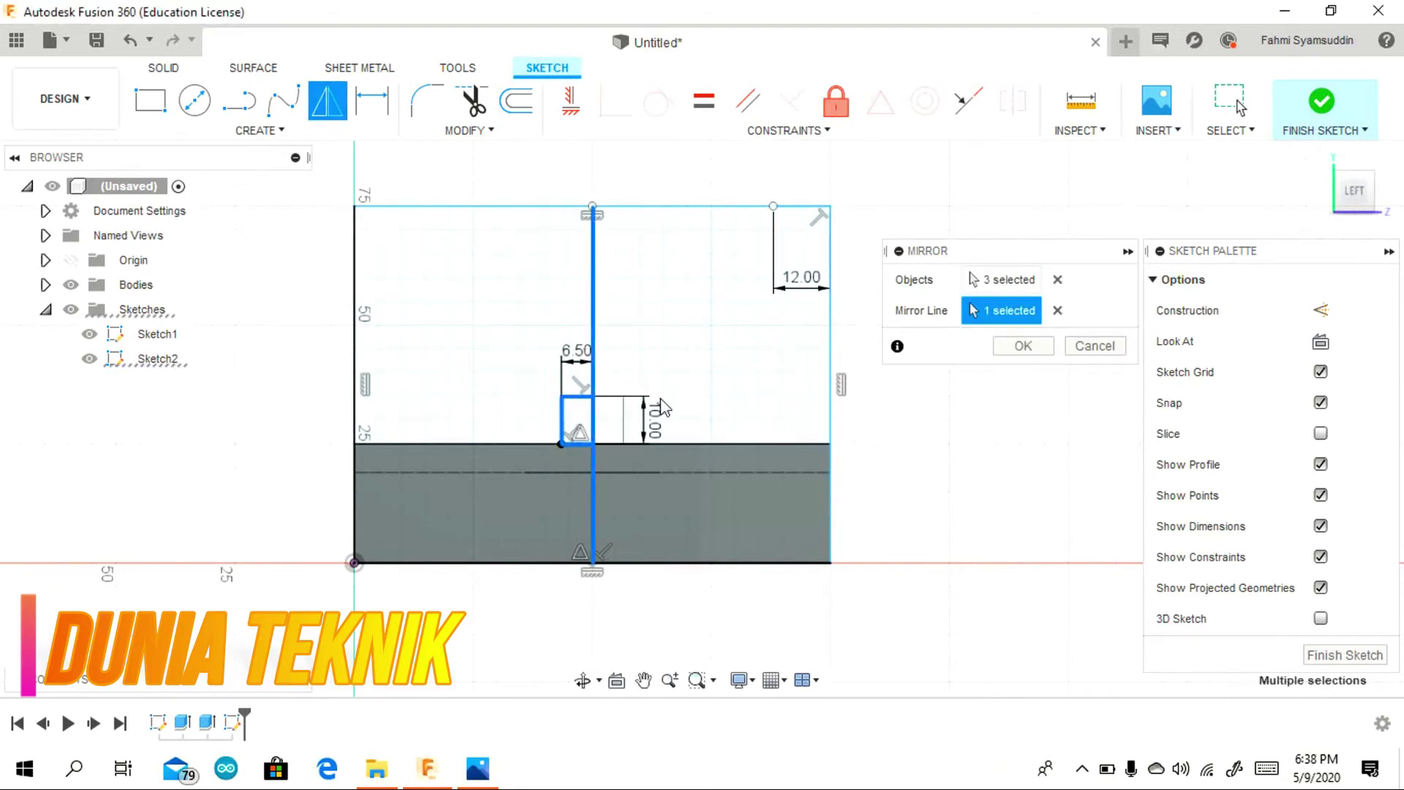
{"action": "left_click", "coordinate": [1023, 345]}
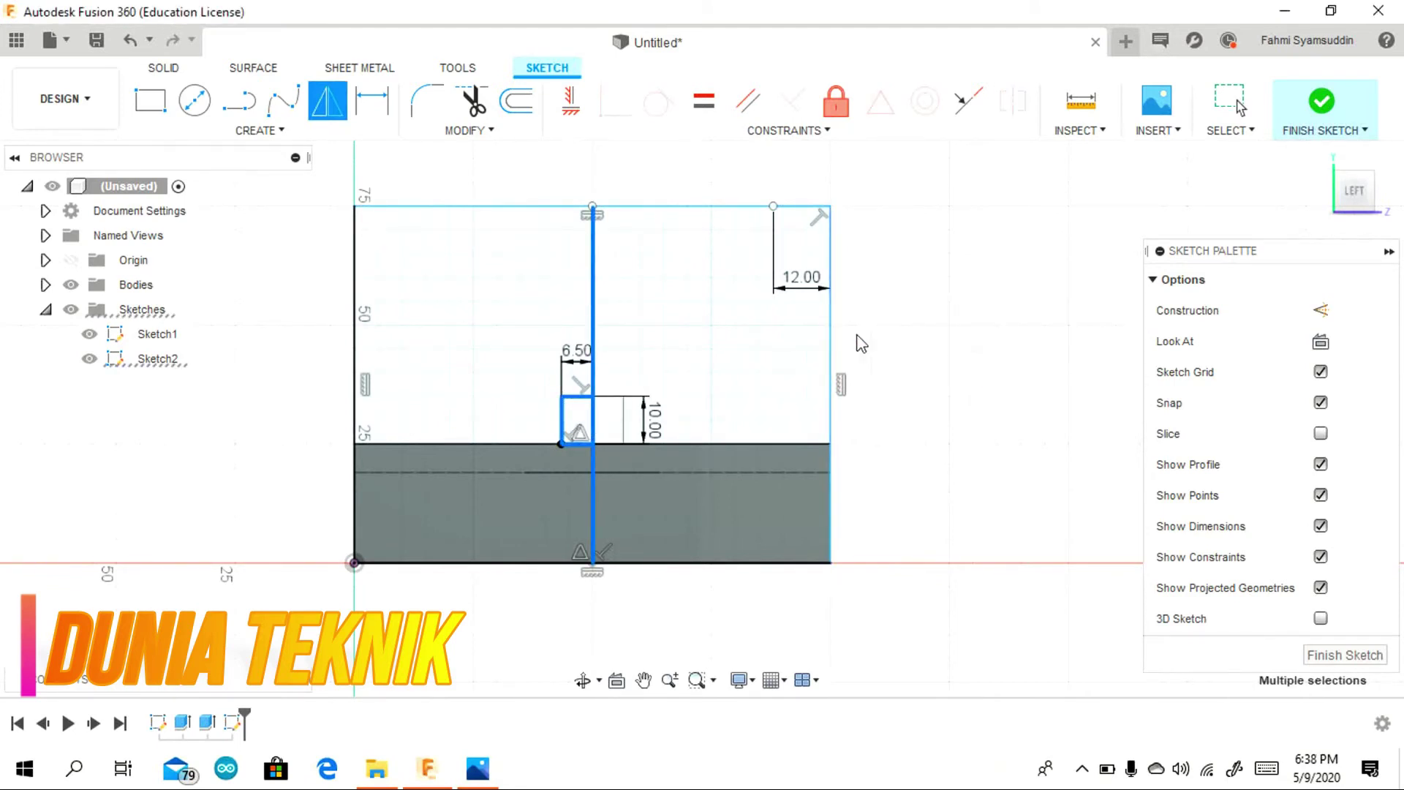
{"action": "left_click", "coordinate": [239, 101]}
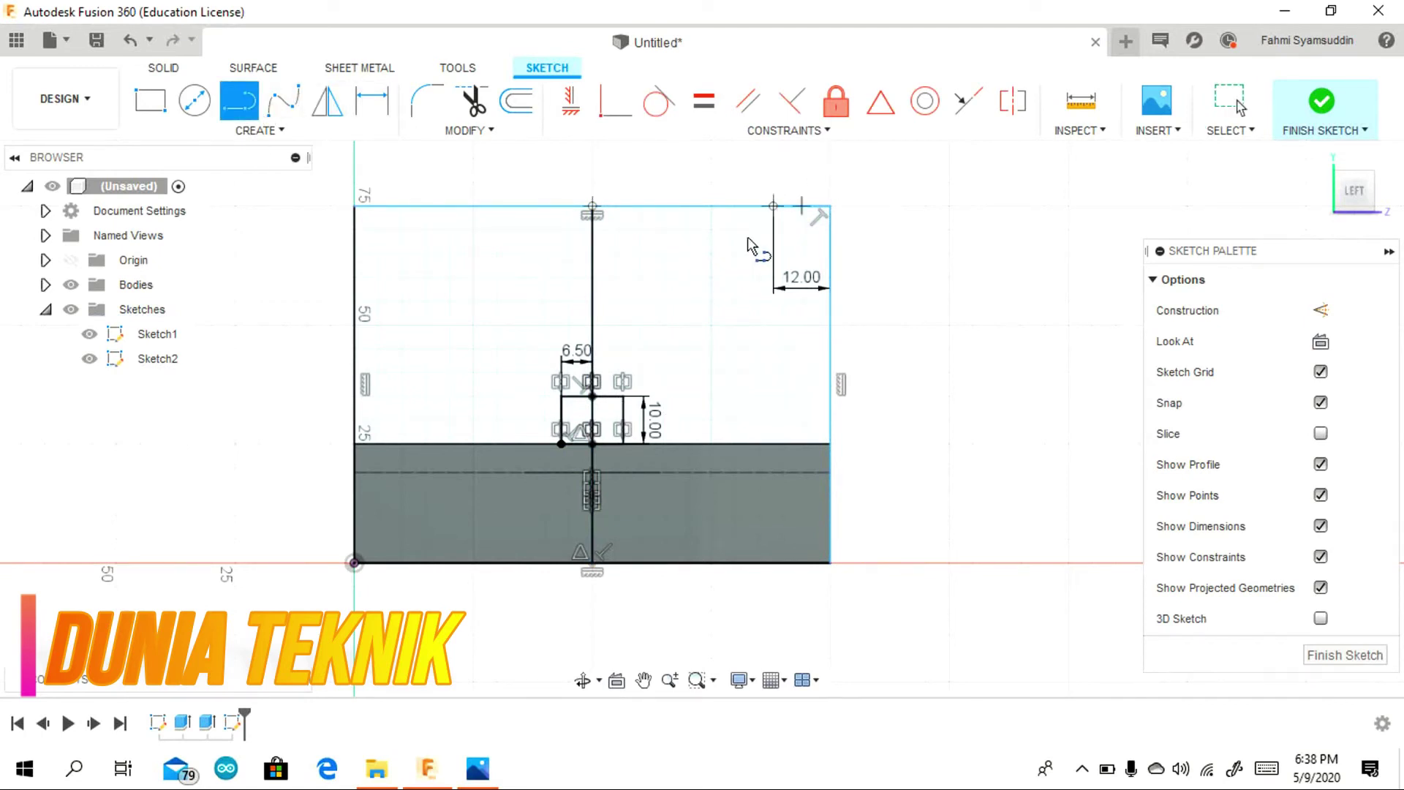
Draw the diagonal from the 12 mm point to the notch corner, plus a line along the base top edge.
{"action": "left_click", "coordinate": [773, 206]}
{"action": "double_click", "coordinate": [624, 402]}
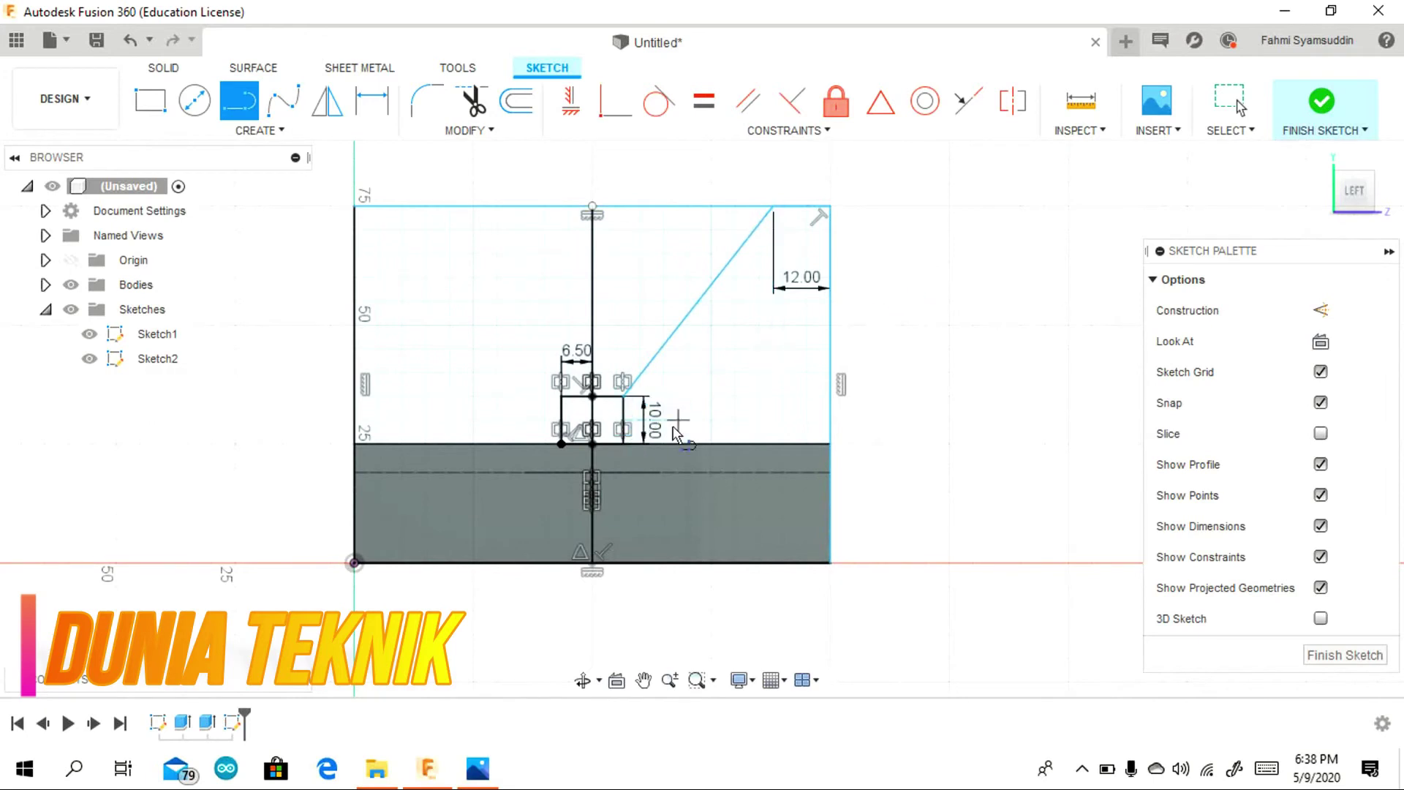
{"action": "left_click", "coordinate": [624, 444]}
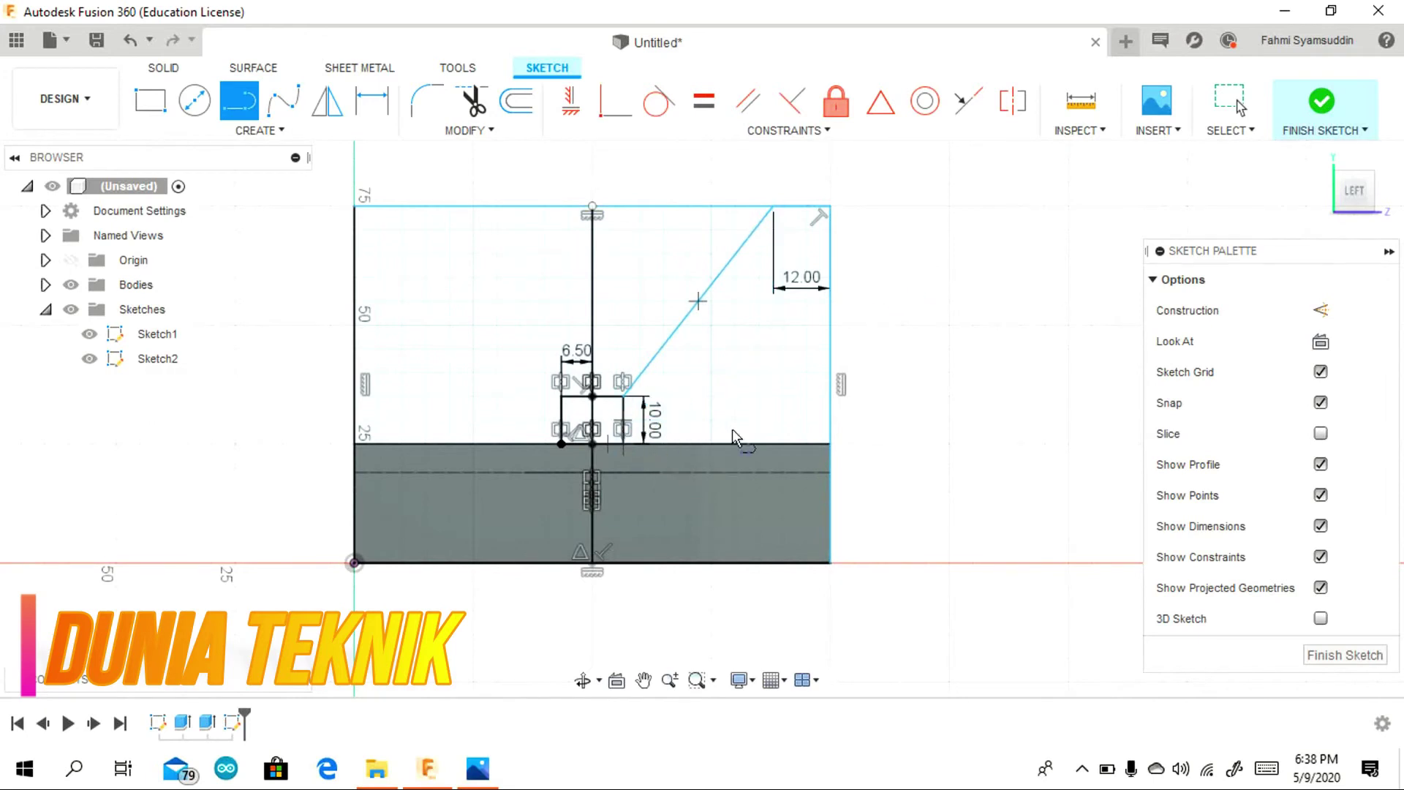
{"action": "double_click", "coordinate": [830, 444]}
{"action": "key", "text": "Escape"}
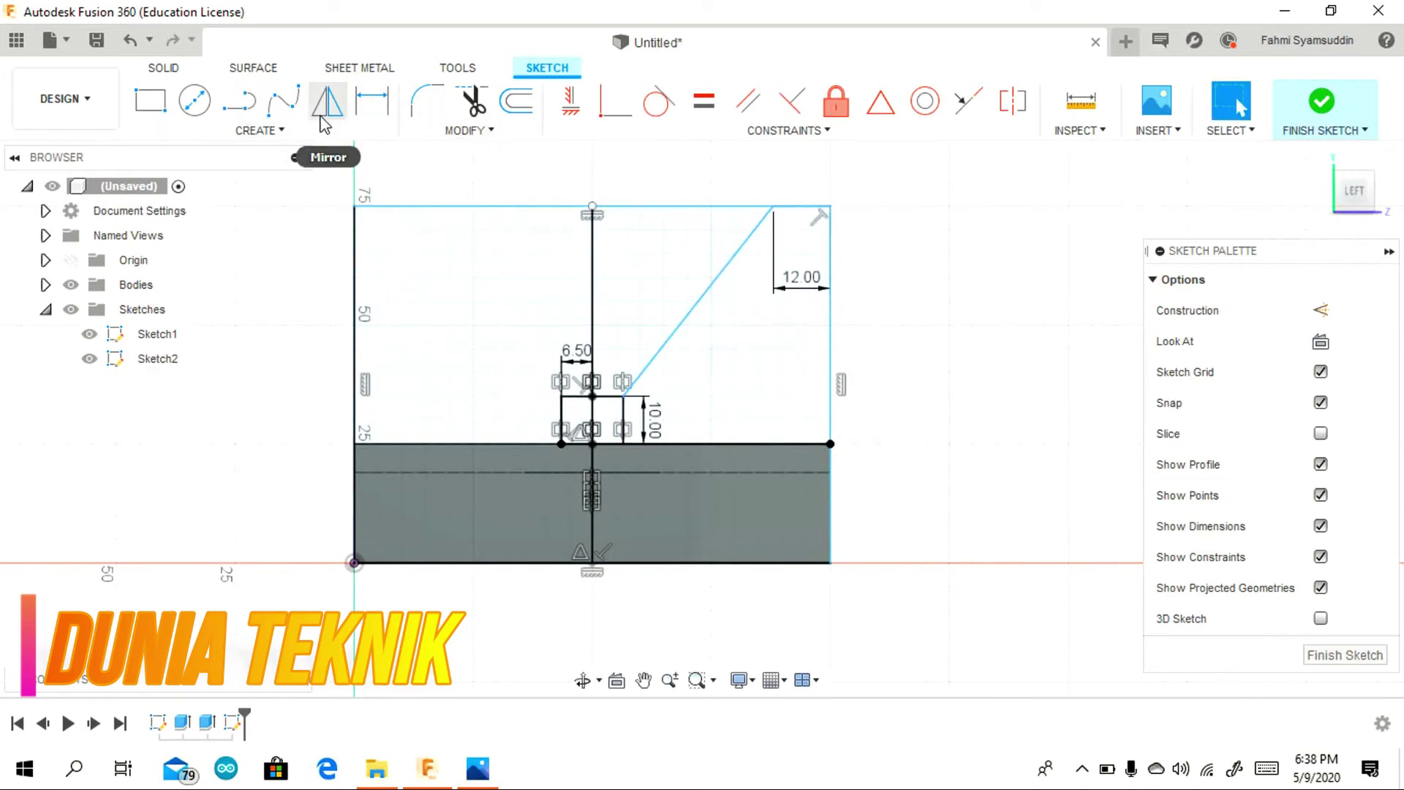
Mirror the diagonal about the vertical centre line to form the V-notch.
{"action": "left_click", "coordinate": [327, 100]}
{"action": "left_click", "coordinate": [707, 296]}
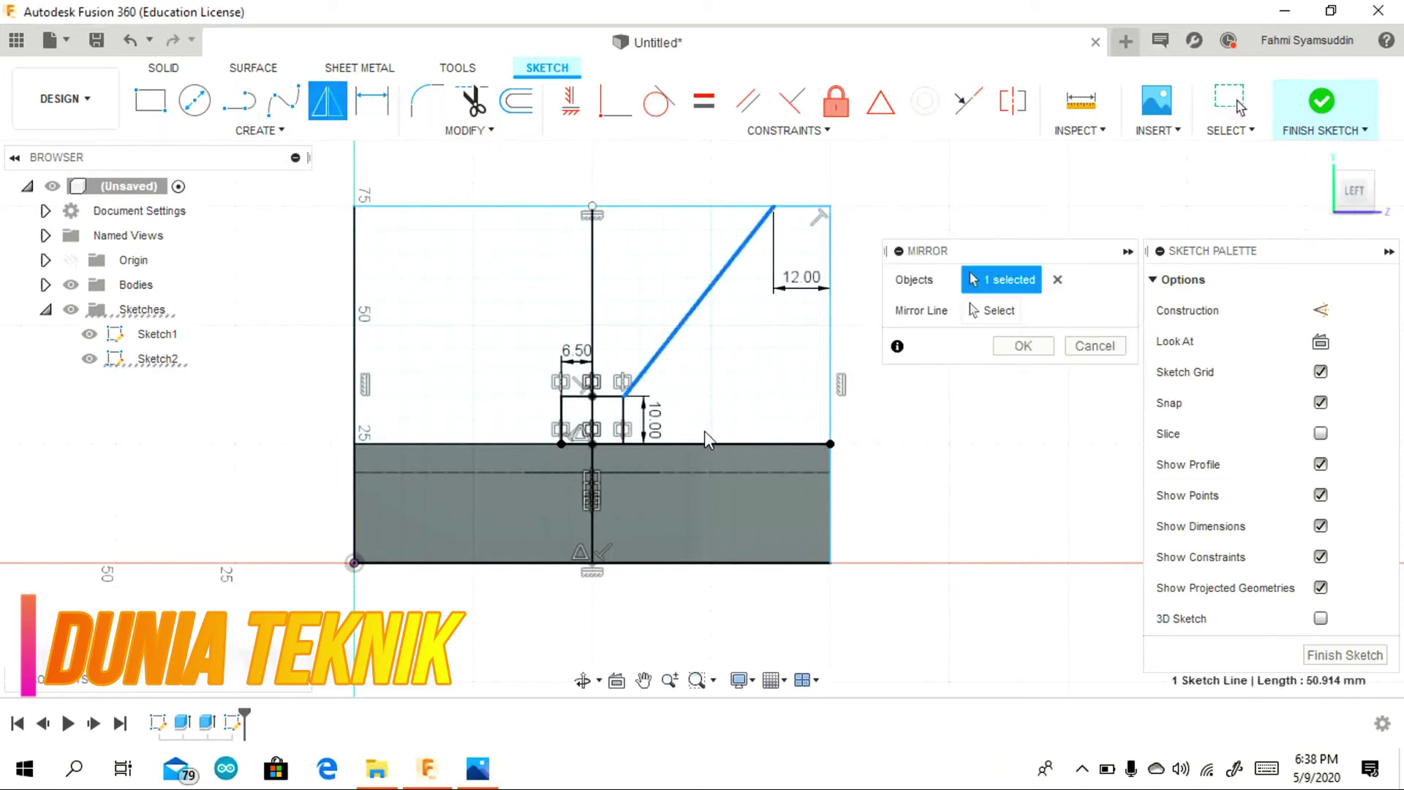
{"action": "left_click", "coordinate": [1006, 311]}
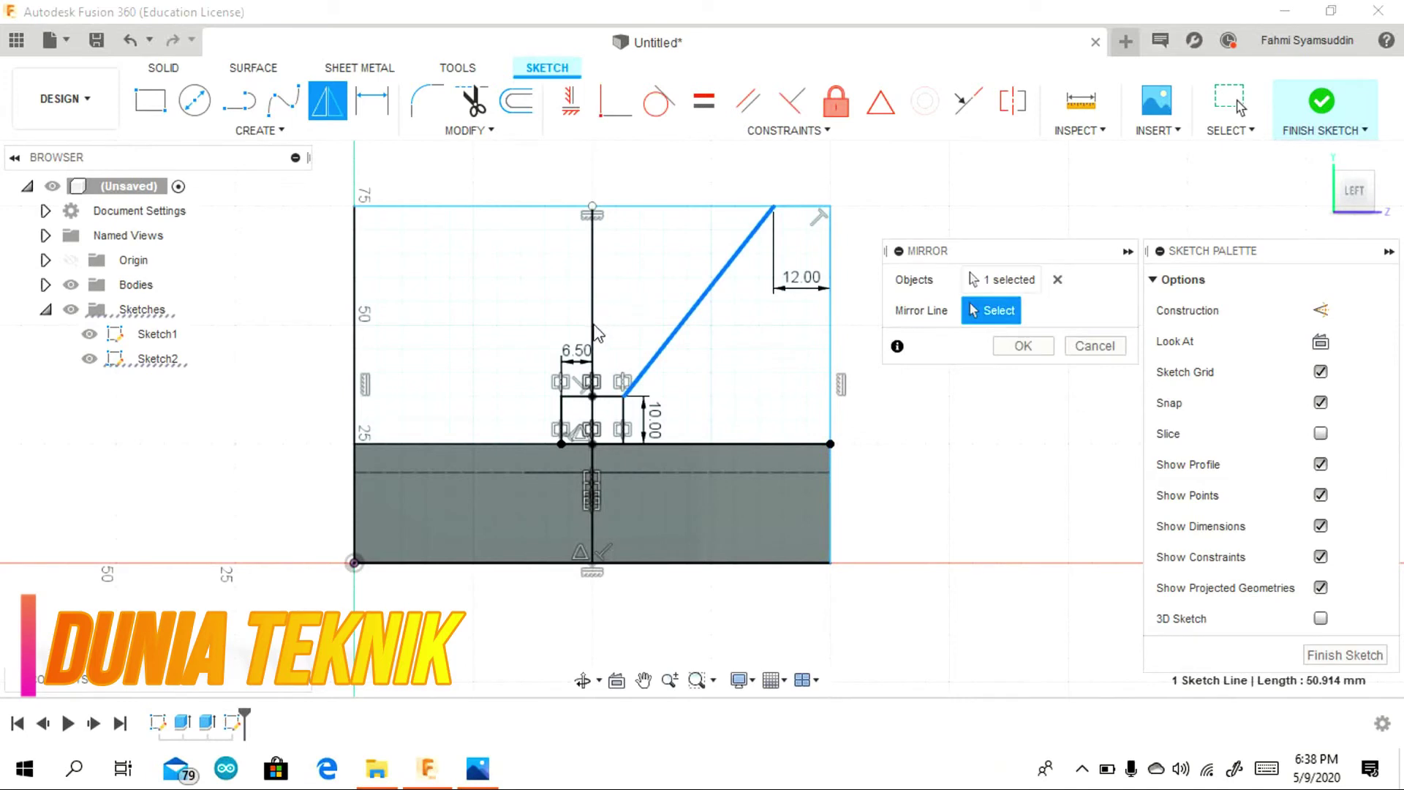
{"action": "left_click", "coordinate": [593, 329]}
{"action": "left_click", "coordinate": [1023, 346]}
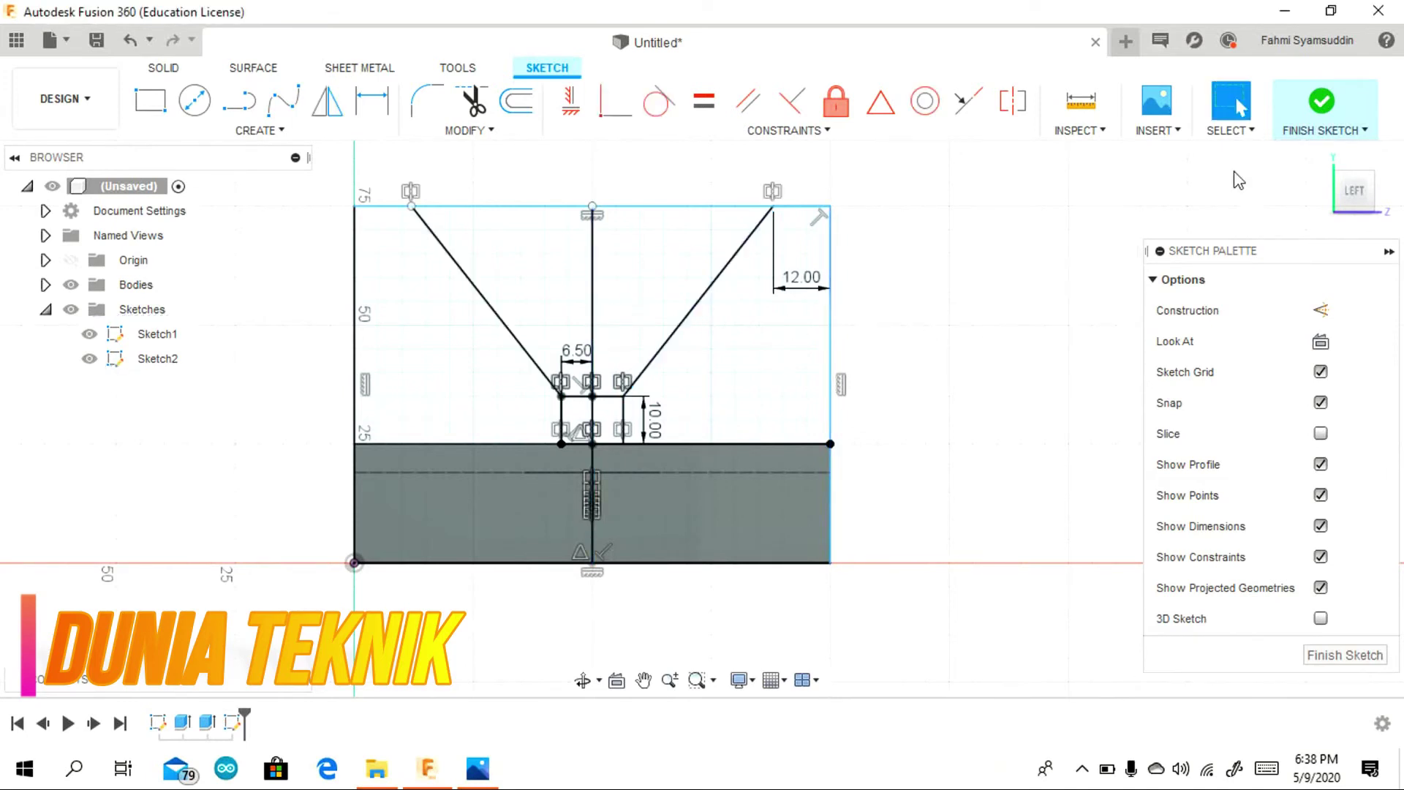
{"action": "left_click", "coordinate": [1349, 186]}
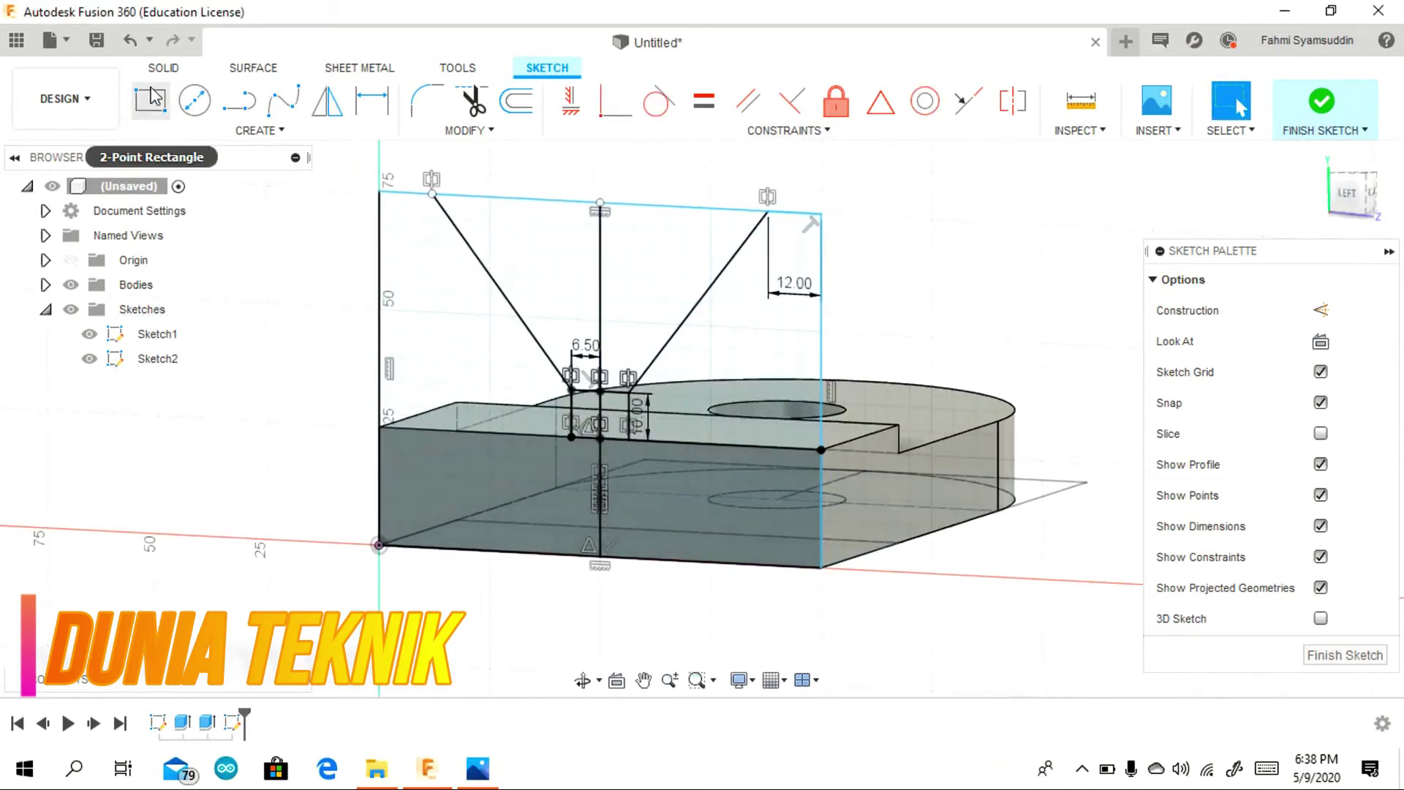
Finish the sketch and start extruding both V-notch side profiles.
{"action": "key", "text": "Return"}
{"action": "key", "text": "e"}
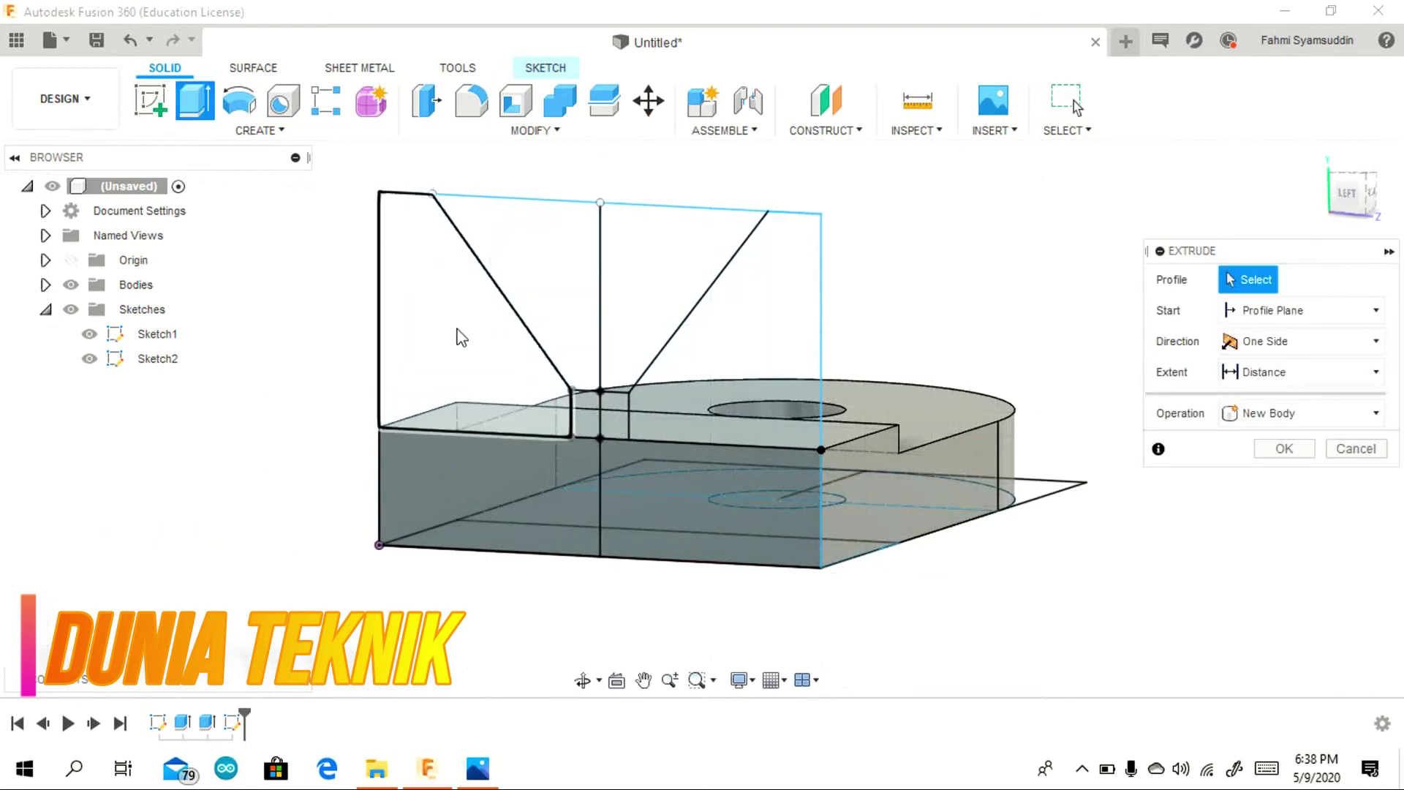
{"action": "left_click", "coordinate": [464, 314]}
{"action": "left_click", "coordinate": [701, 315]}
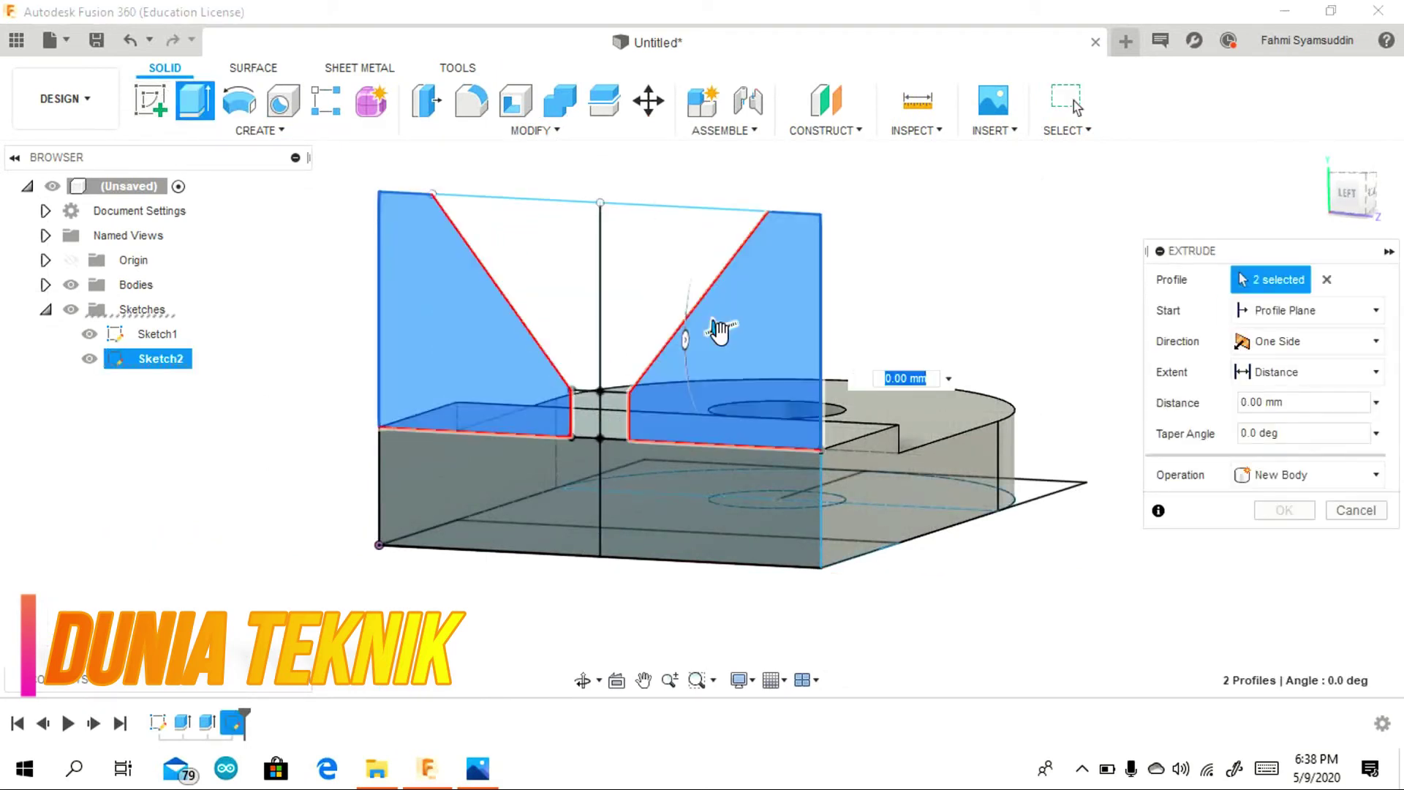
{"action": "left_click_drag", "start_coordinate": [718, 330], "coordinate": [785, 306]}
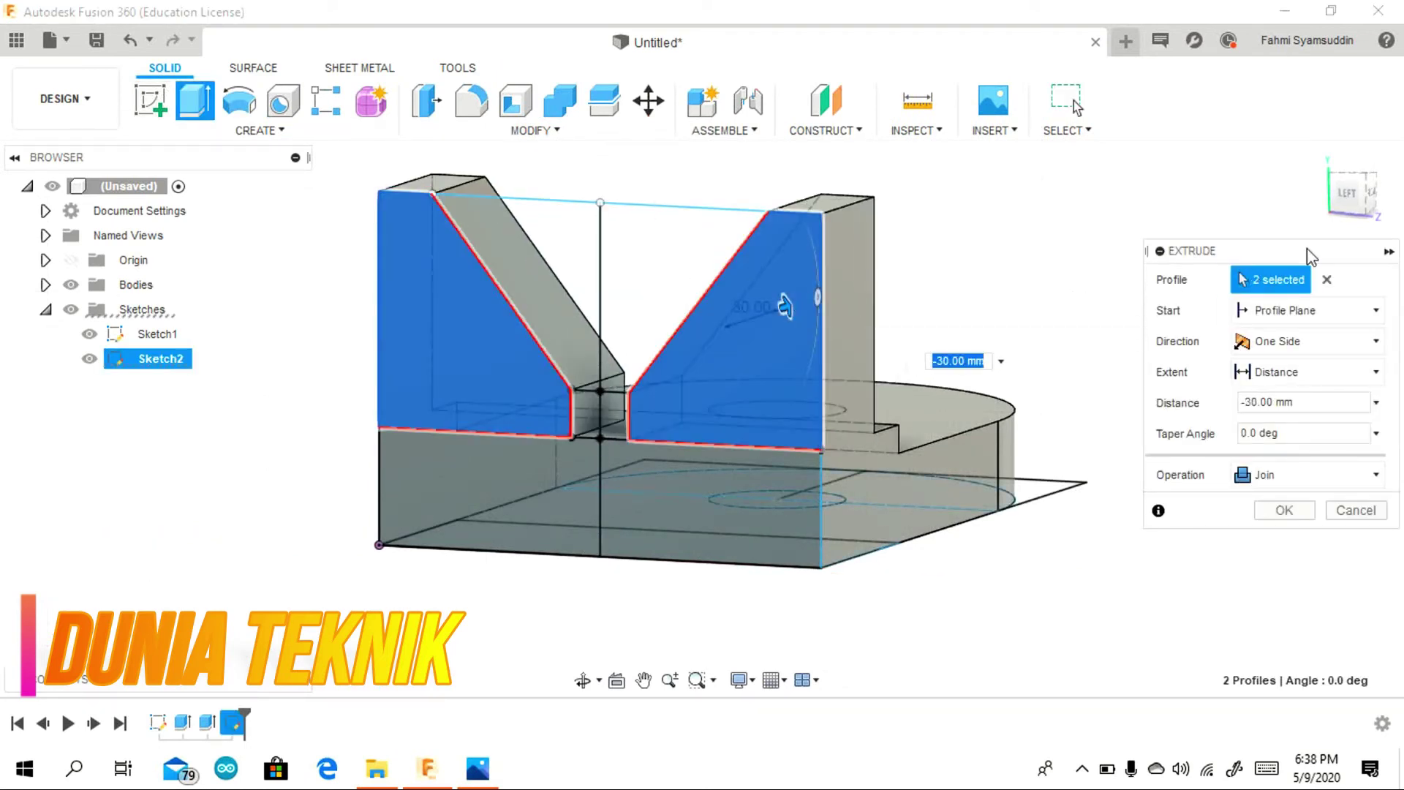
Check the reference drawing, then set the extrusion to -44 mm and confirm the join.
{"action": "left_click", "coordinate": [498, 753]}
{"action": "scroll", "coordinate": [890, 447], "scroll_direction": "down", "scroll_amount": 2}
{"action": "scroll", "coordinate": [890, 447], "scroll_direction": "down", "scroll_amount": 2}
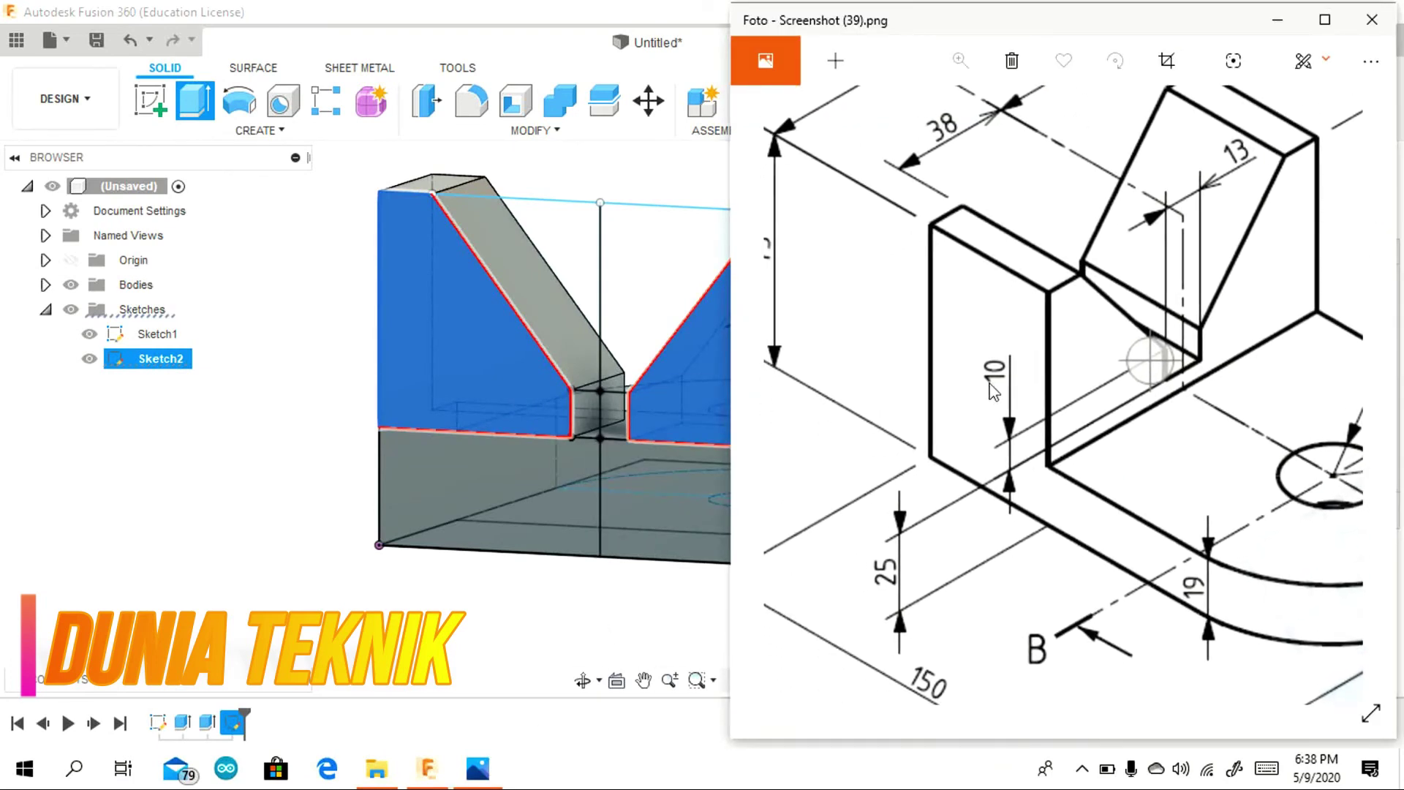
{"action": "scroll", "coordinate": [890, 448], "scroll_direction": "down", "scroll_amount": 3}
{"action": "key", "text": "alt+Tab"}
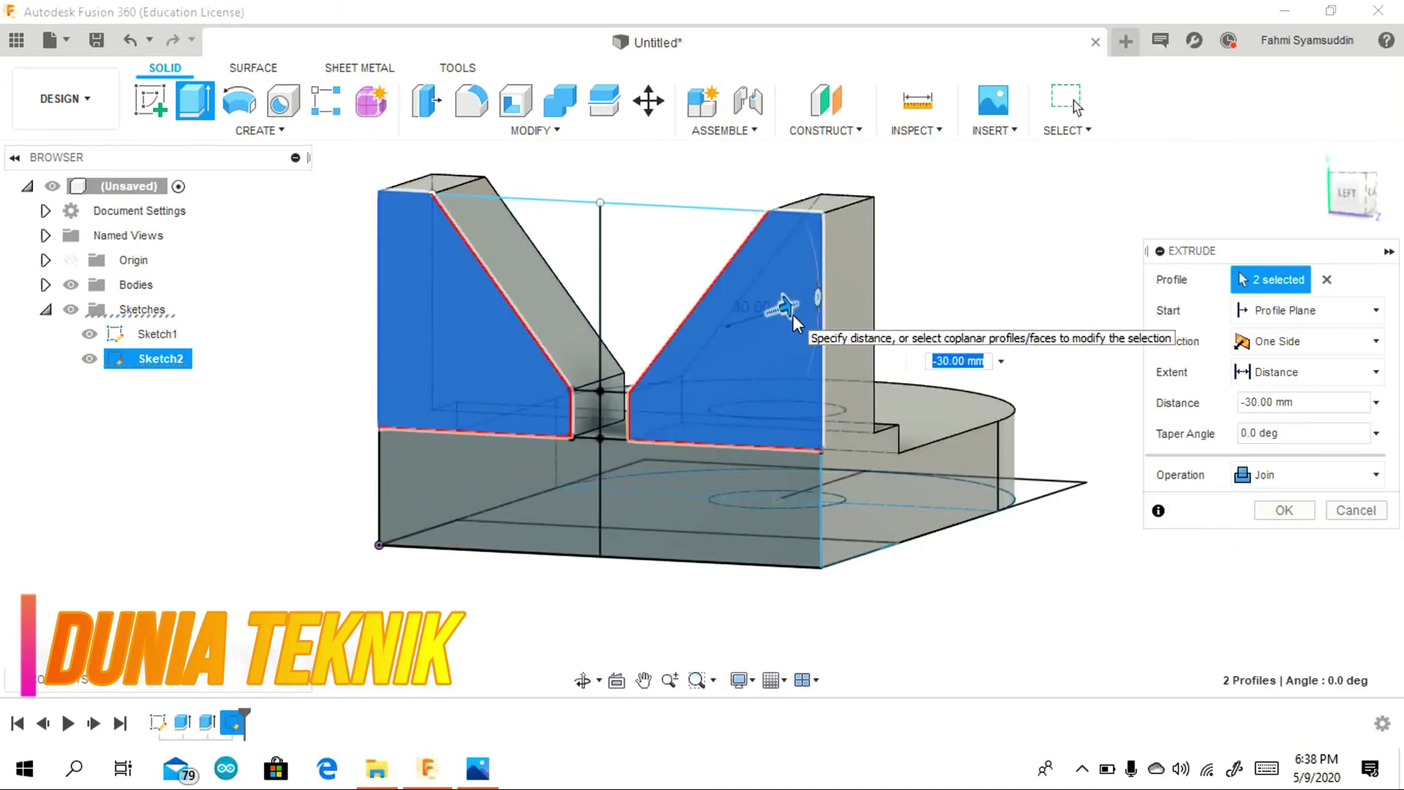
{"action": "type", "text": "-44"}
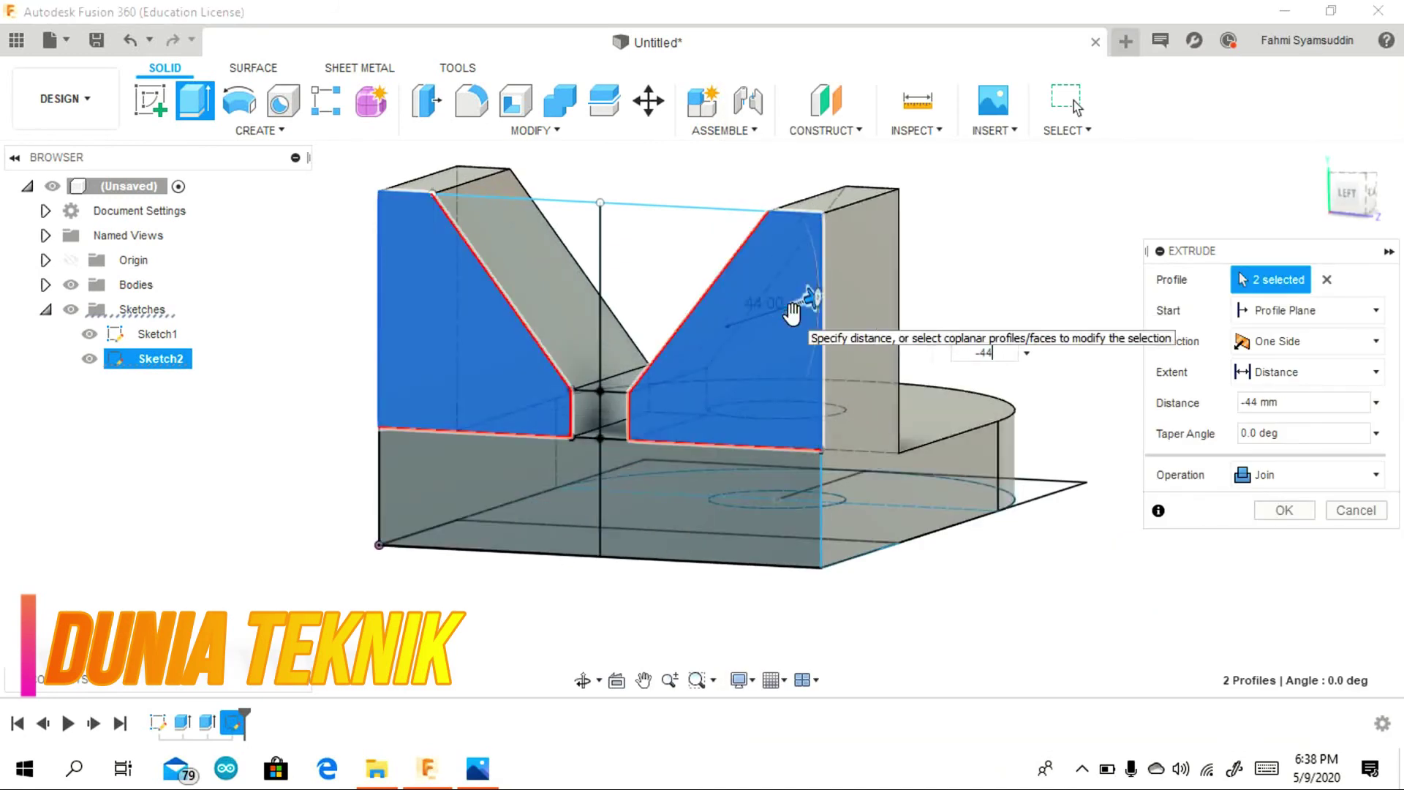
{"action": "key", "text": "Return"}
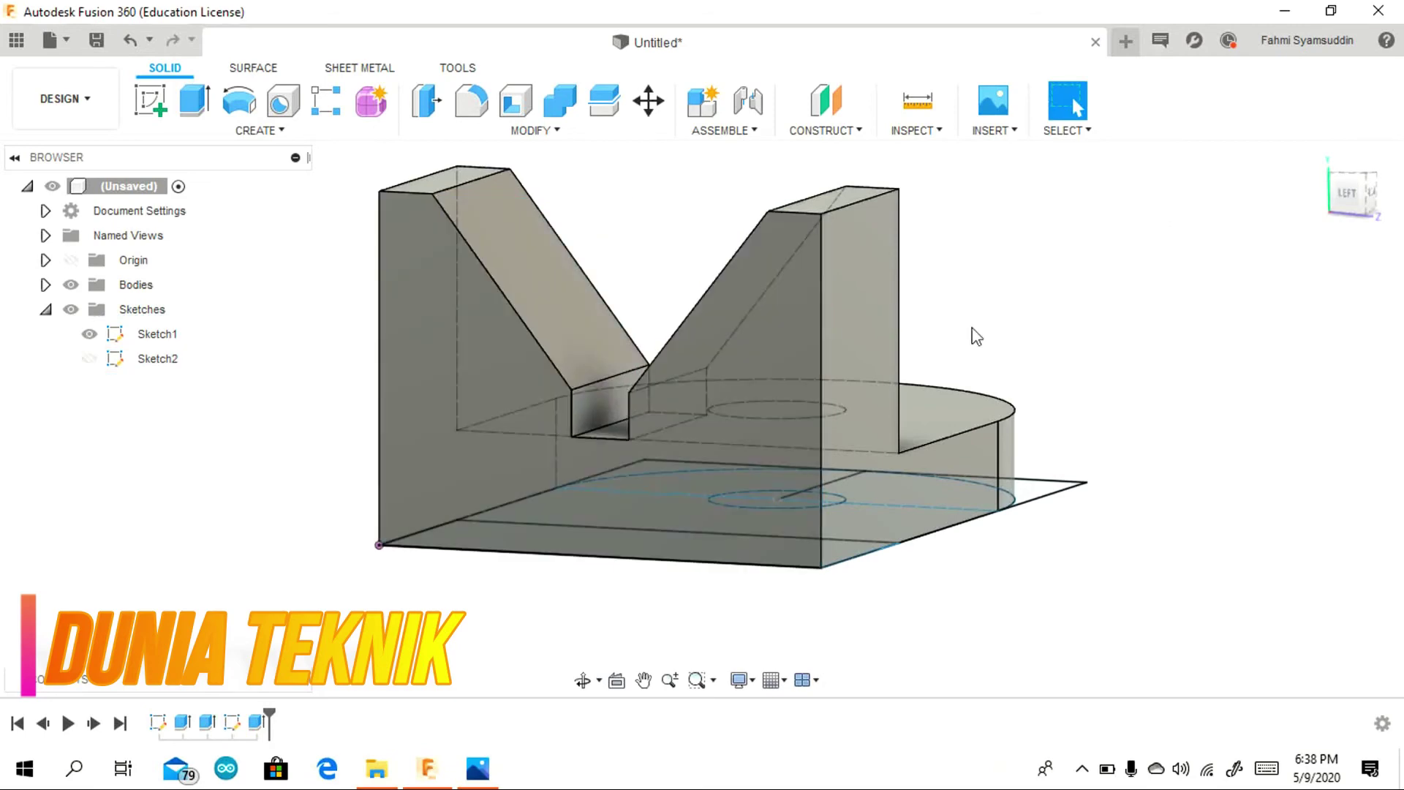
Hide Sketch1 and orbit the bracket to an isometric view.
{"action": "left_click", "coordinate": [89, 334]}
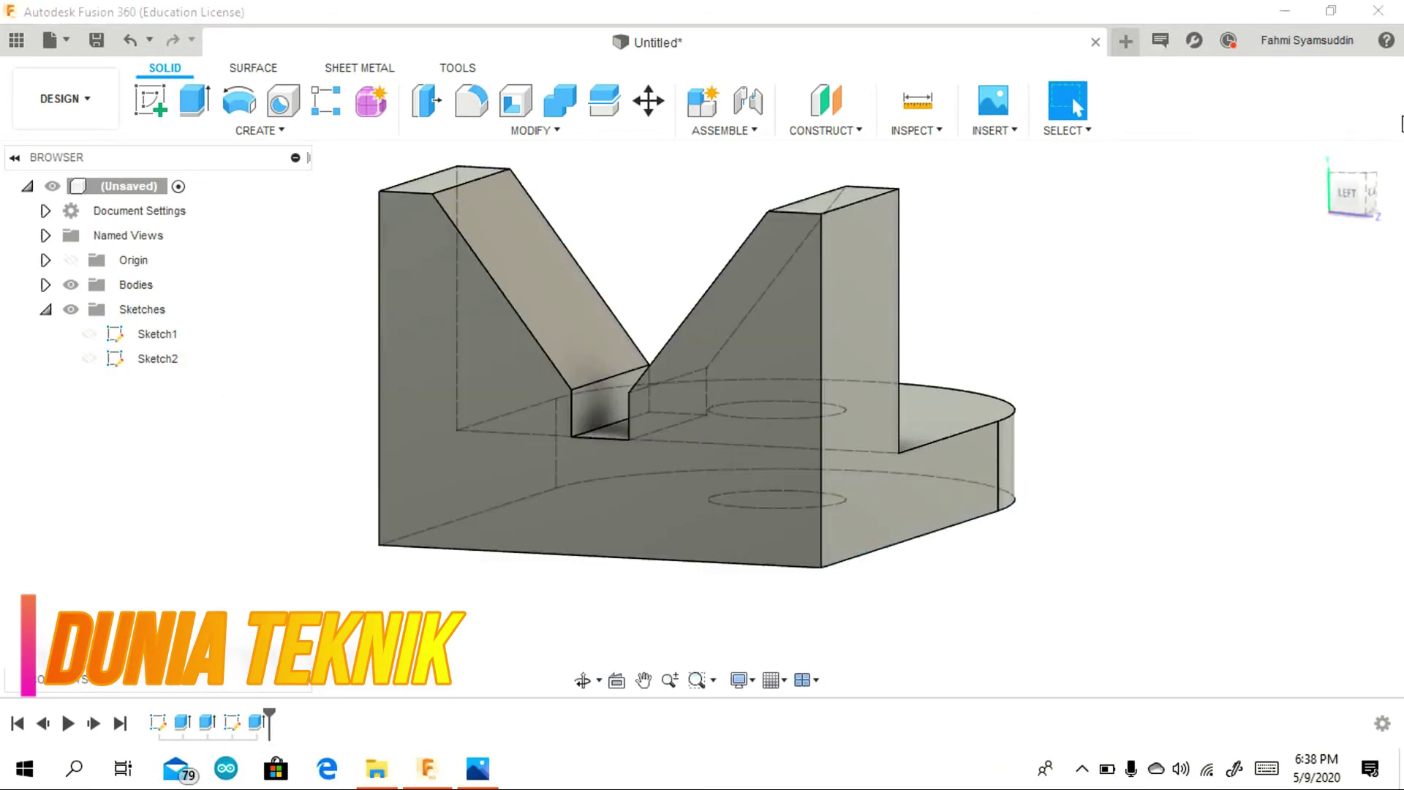
{"action": "mouse_move", "coordinate": [698, 398]}
{"action": "middle_mouse_down", "text": "shift"}
{"action": "mouse_move", "coordinate": [973, 410]}
{"action": "mouse_move", "coordinate": [702, 407]}
{"action": "mouse_move", "coordinate": [1208, 398]}
{"action": "mouse_move", "coordinate": [809, 338]}
{"action": "middle_mouse_up", "text": "shift"}
{"action": "scroll", "coordinate": [702, 410], "scroll_direction": "up", "scroll_amount": 2}
{"action": "scroll", "coordinate": [674, 355], "scroll_direction": "up", "scroll_amount": 2}
{"action": "scroll", "coordinate": [557, 579], "scroll_direction": "up", "scroll_amount": 2}
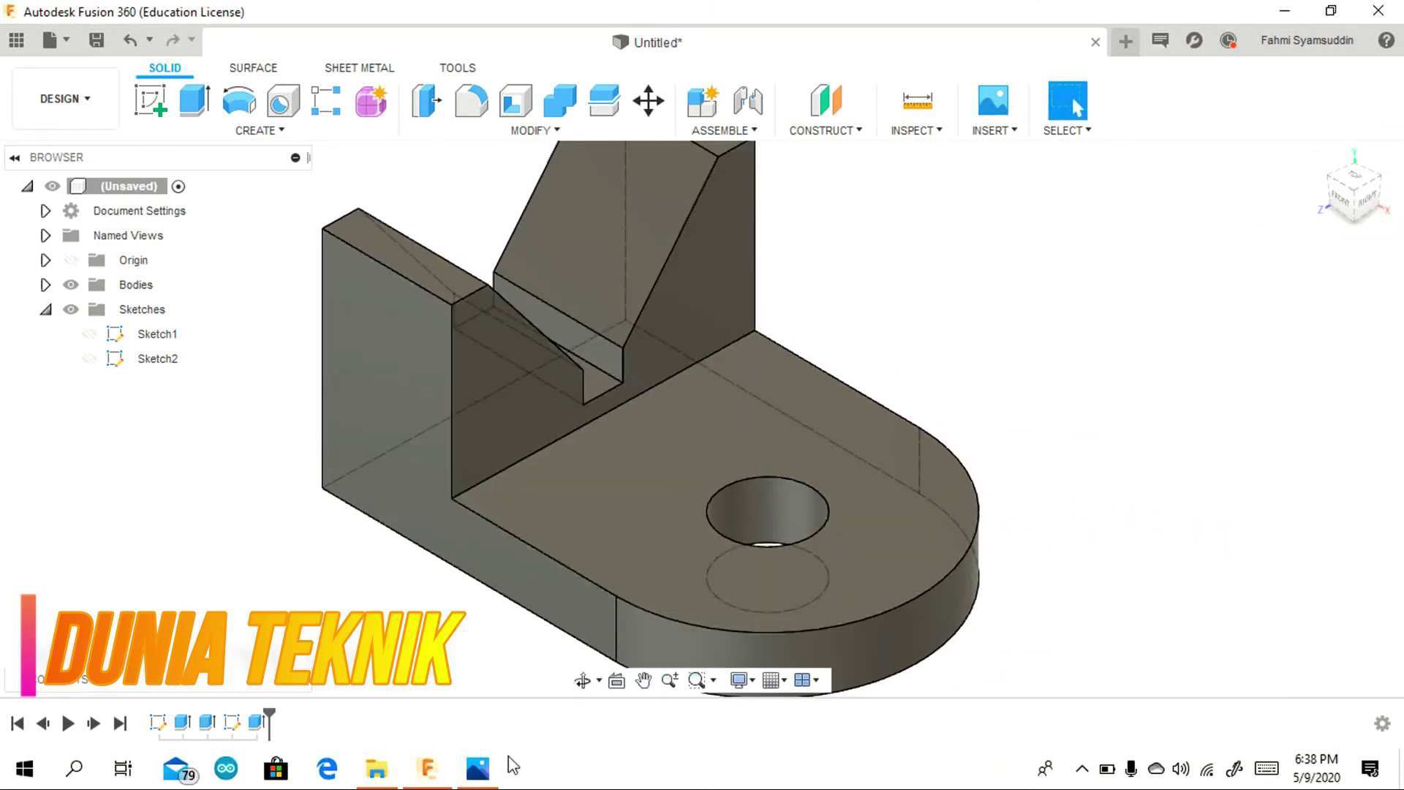
Check the reference drawing, then inspect the bracket from the left side and back in isometric.
{"action": "left_click", "coordinate": [477, 766]}
{"action": "middle_click_drag", "start_coordinate": [648, 368], "coordinate": [590, 417]}
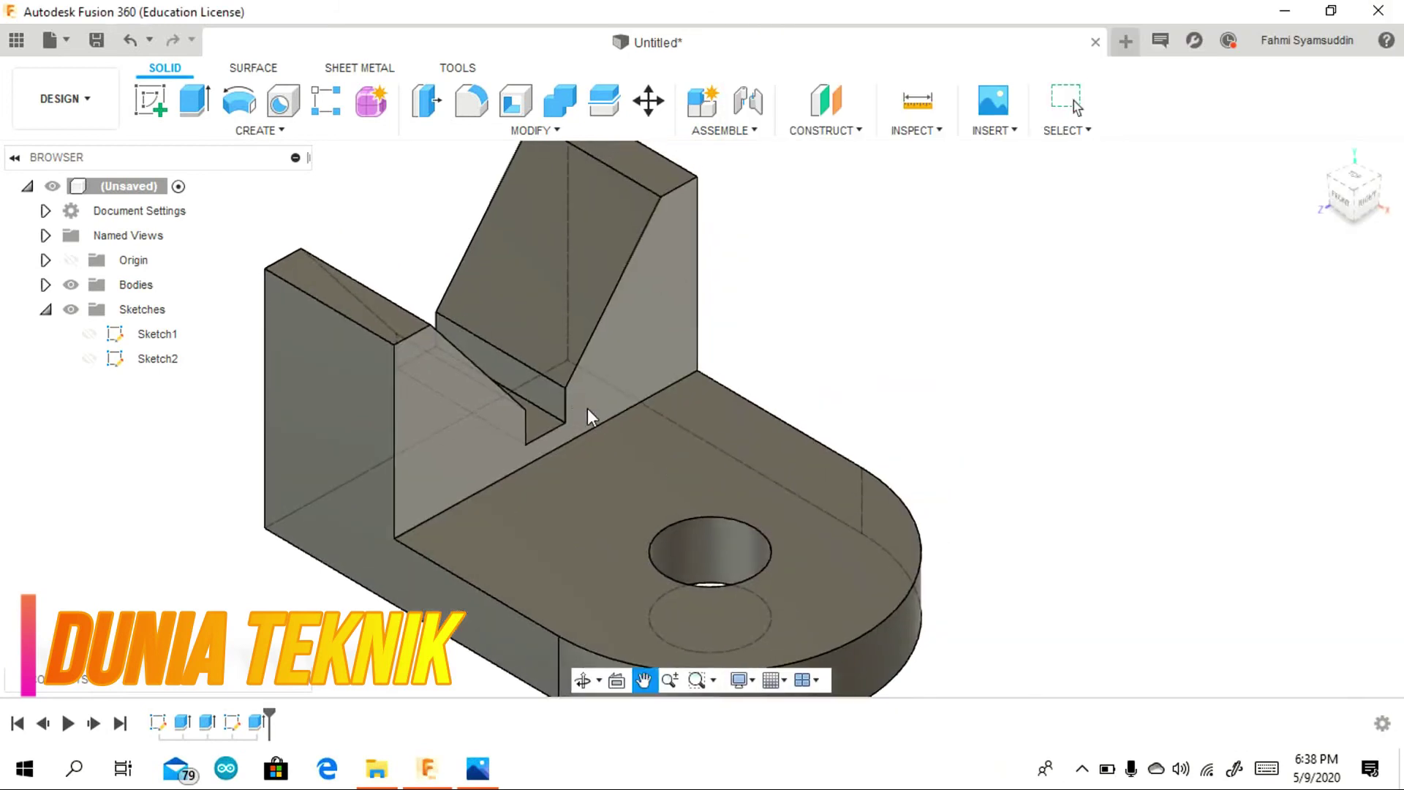
{"action": "scroll", "coordinate": [652, 360], "scroll_direction": "down", "scroll_amount": 2}
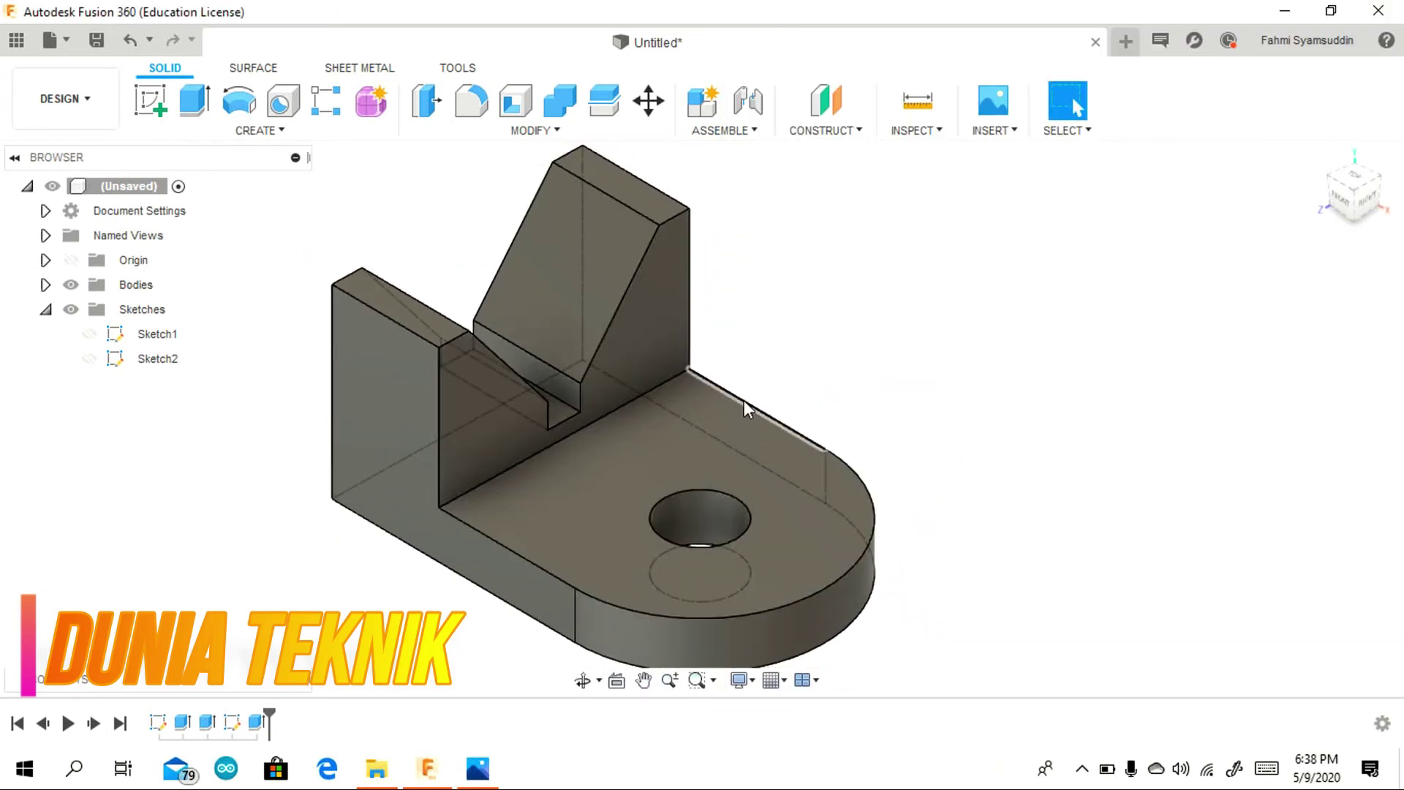
{"action": "scroll", "coordinate": [742, 410], "scroll_direction": "down", "scroll_amount": 1}
{"action": "left_click", "coordinate": [1375, 189]}
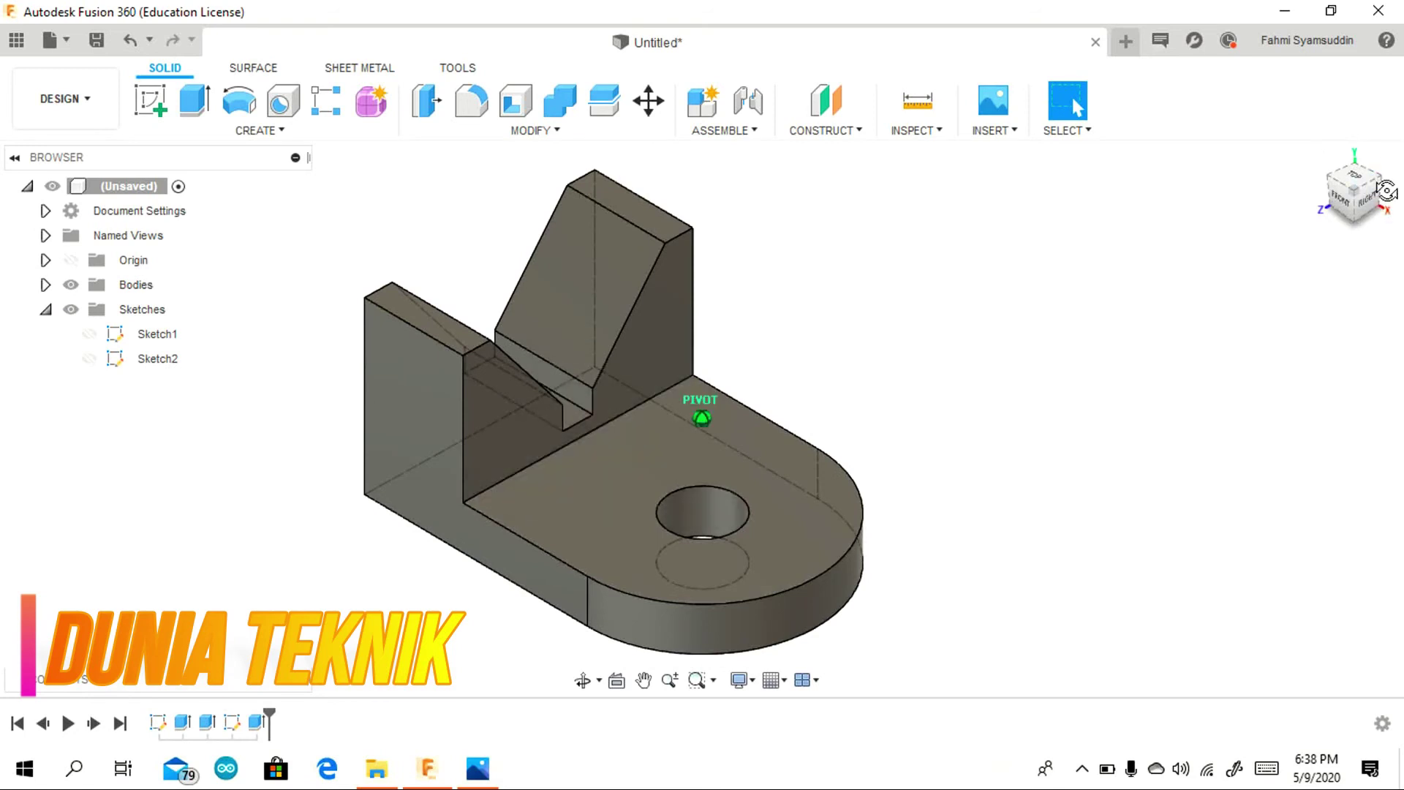
{"action": "left_click_drag", "start_coordinate": [1374, 189], "coordinate": [1358, 192]}
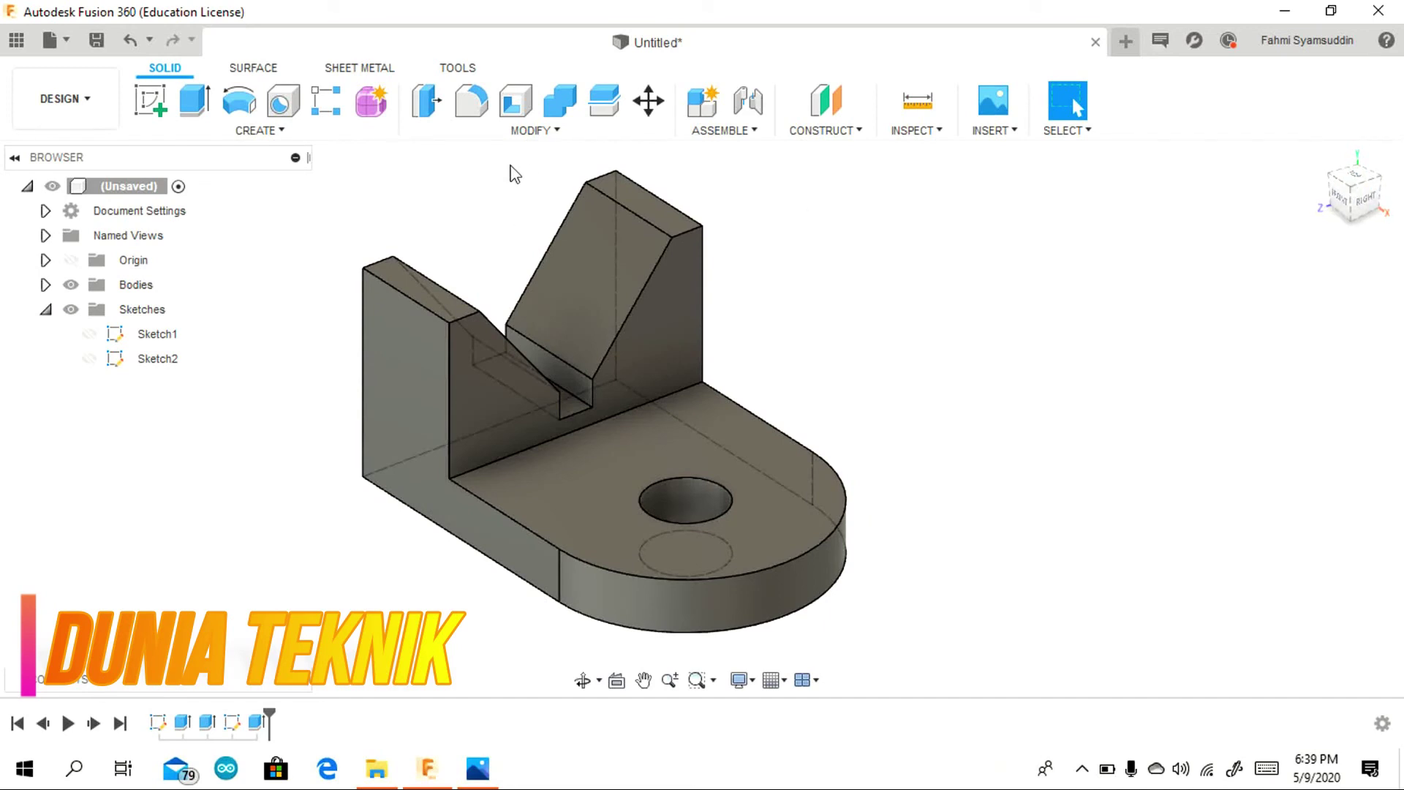
Apply the Mirror appearance from MODIFY > Appearance to the bracket body.
{"action": "left_click", "coordinate": [592, 130]}
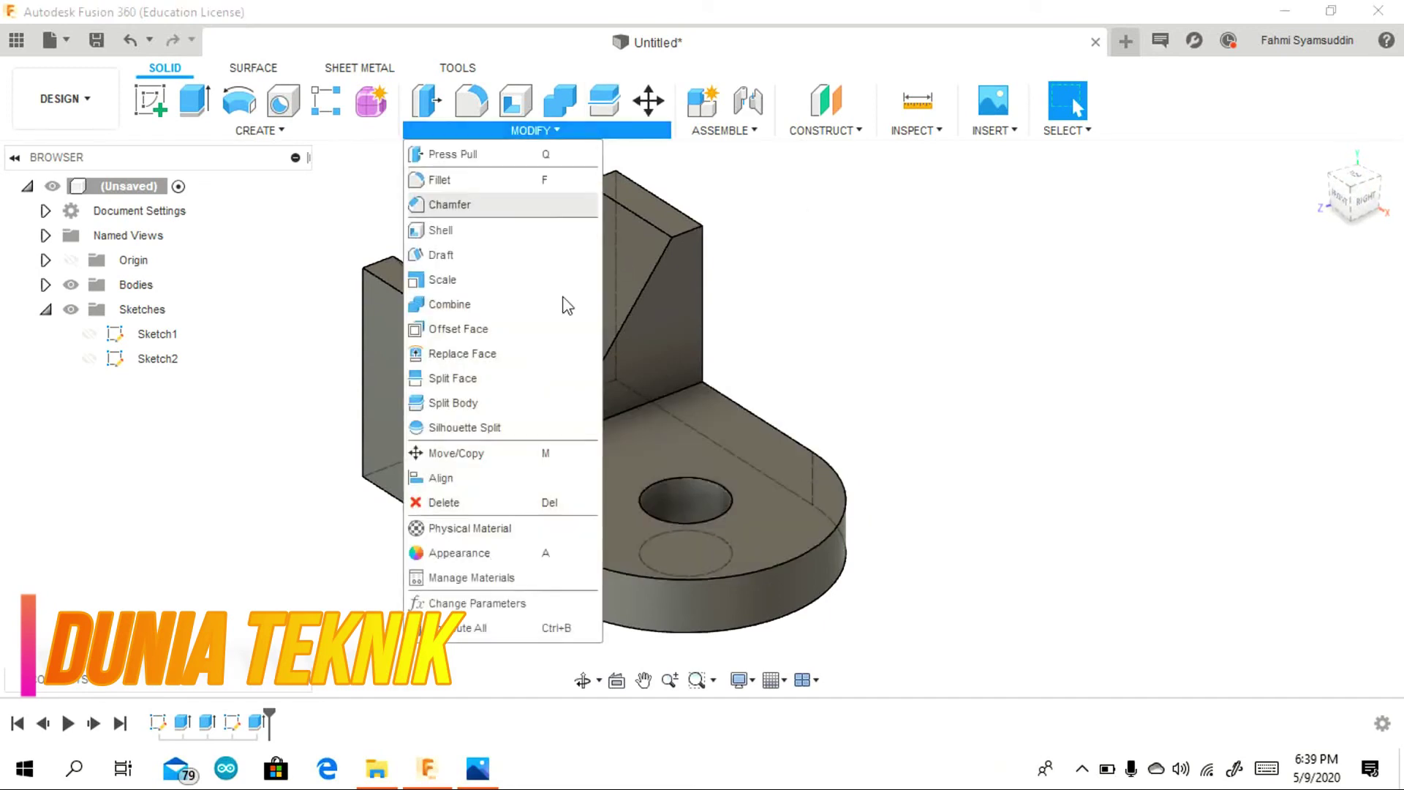
{"action": "left_click", "coordinate": [600, 526]}
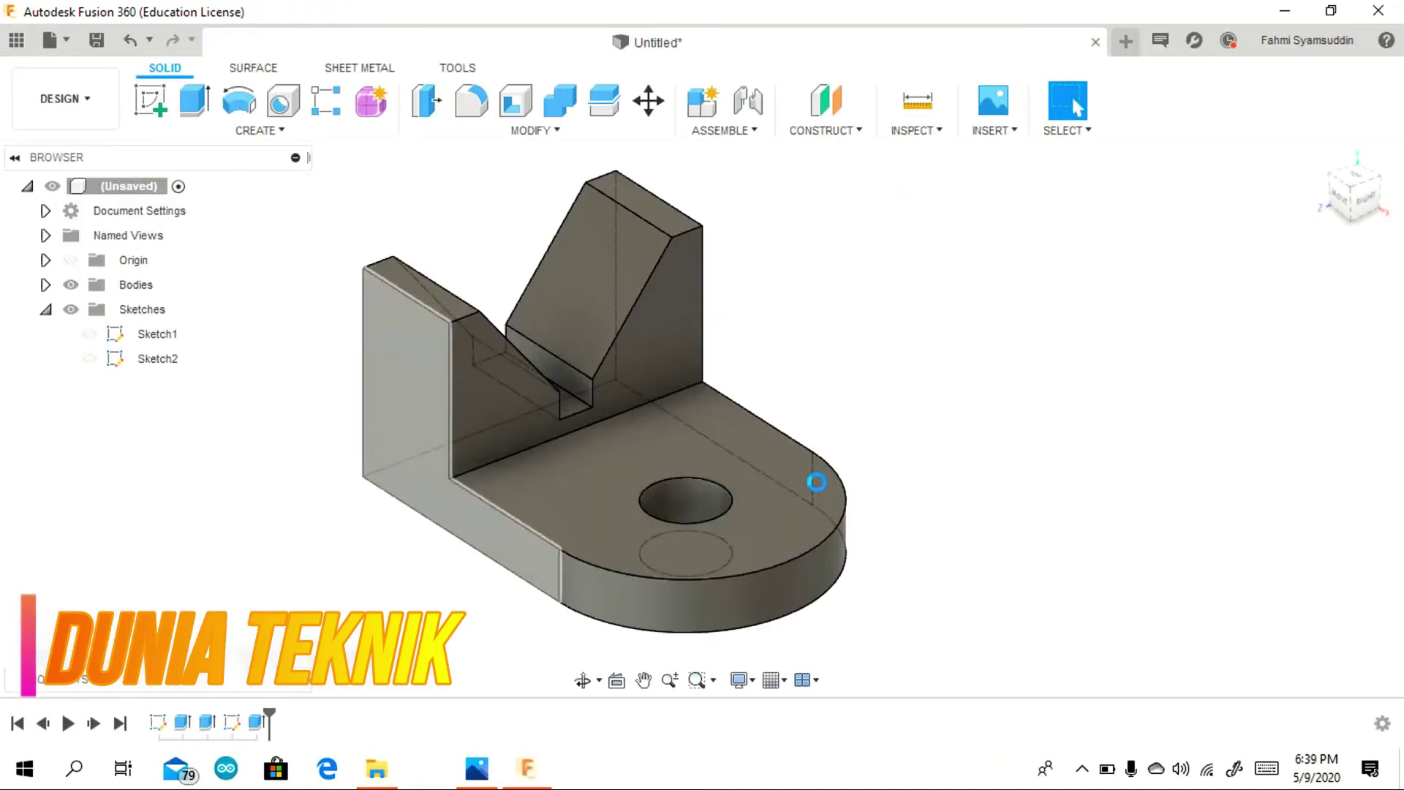
{"action": "scroll", "coordinate": [1038, 504], "scroll_direction": "down", "scroll_amount": 3}
{"action": "scroll", "coordinate": [1038, 510], "scroll_direction": "down", "scroll_amount": 3}
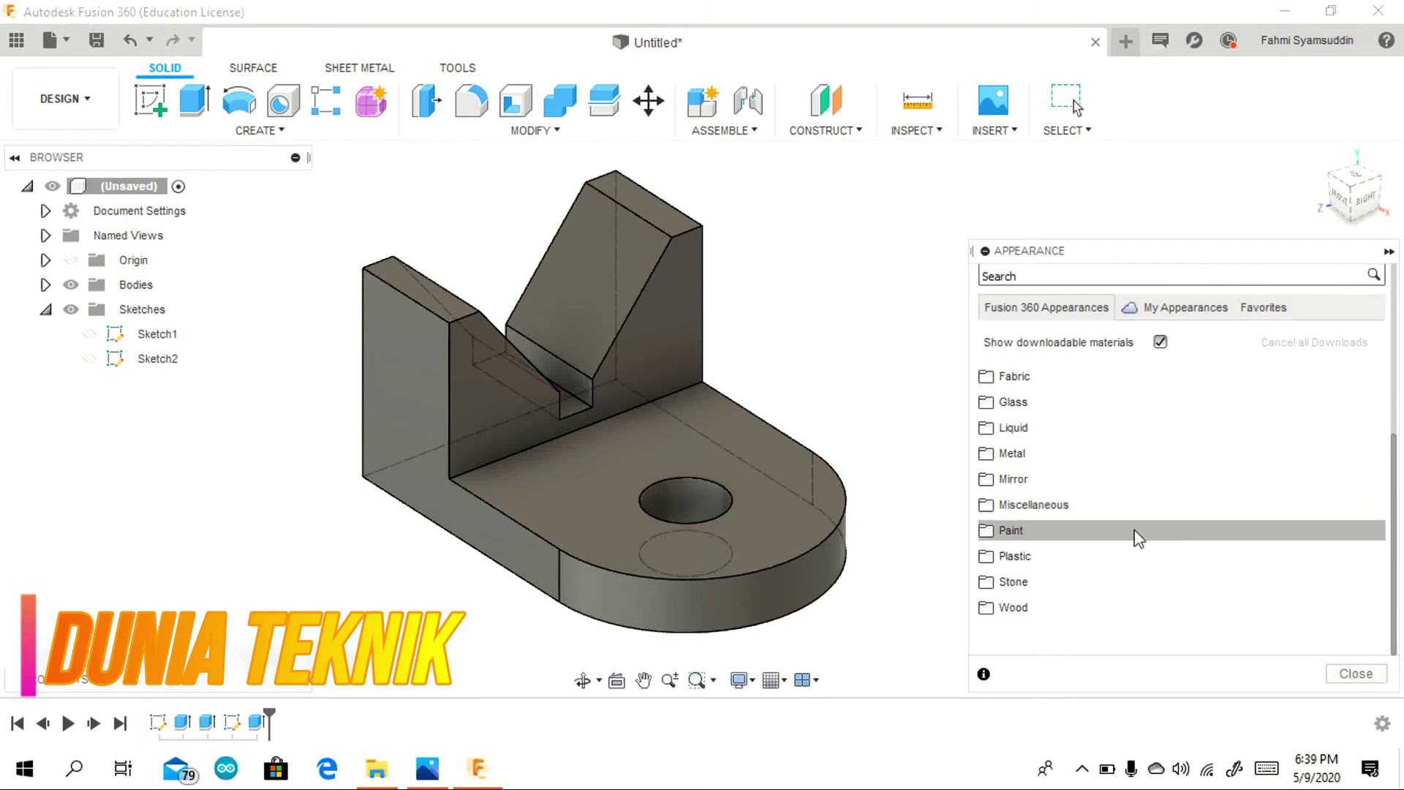
{"action": "left_click", "coordinate": [994, 479]}
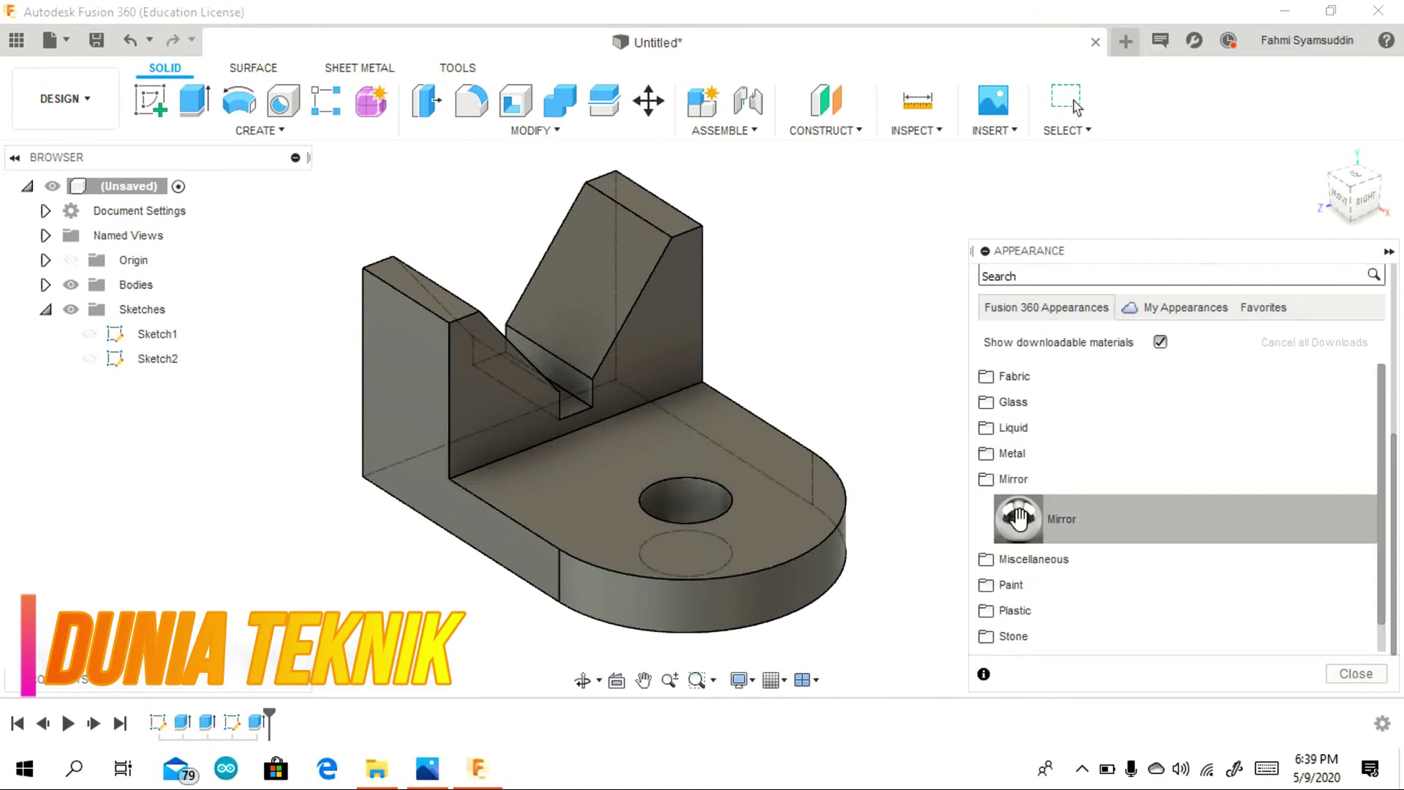
{"action": "left_click_drag", "start_coordinate": [656, 487], "coordinate": [618, 461]}
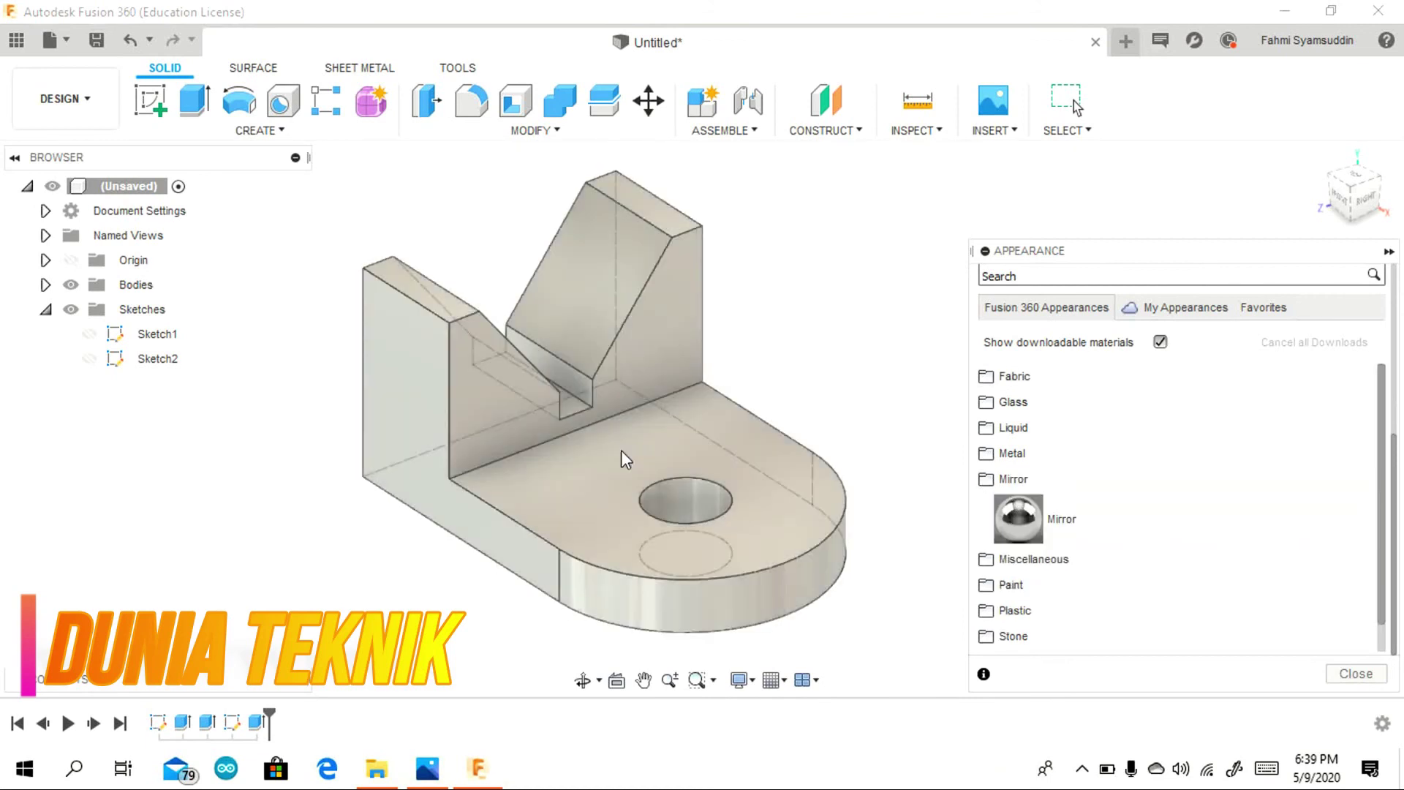
{"action": "left_click", "coordinate": [1355, 673]}
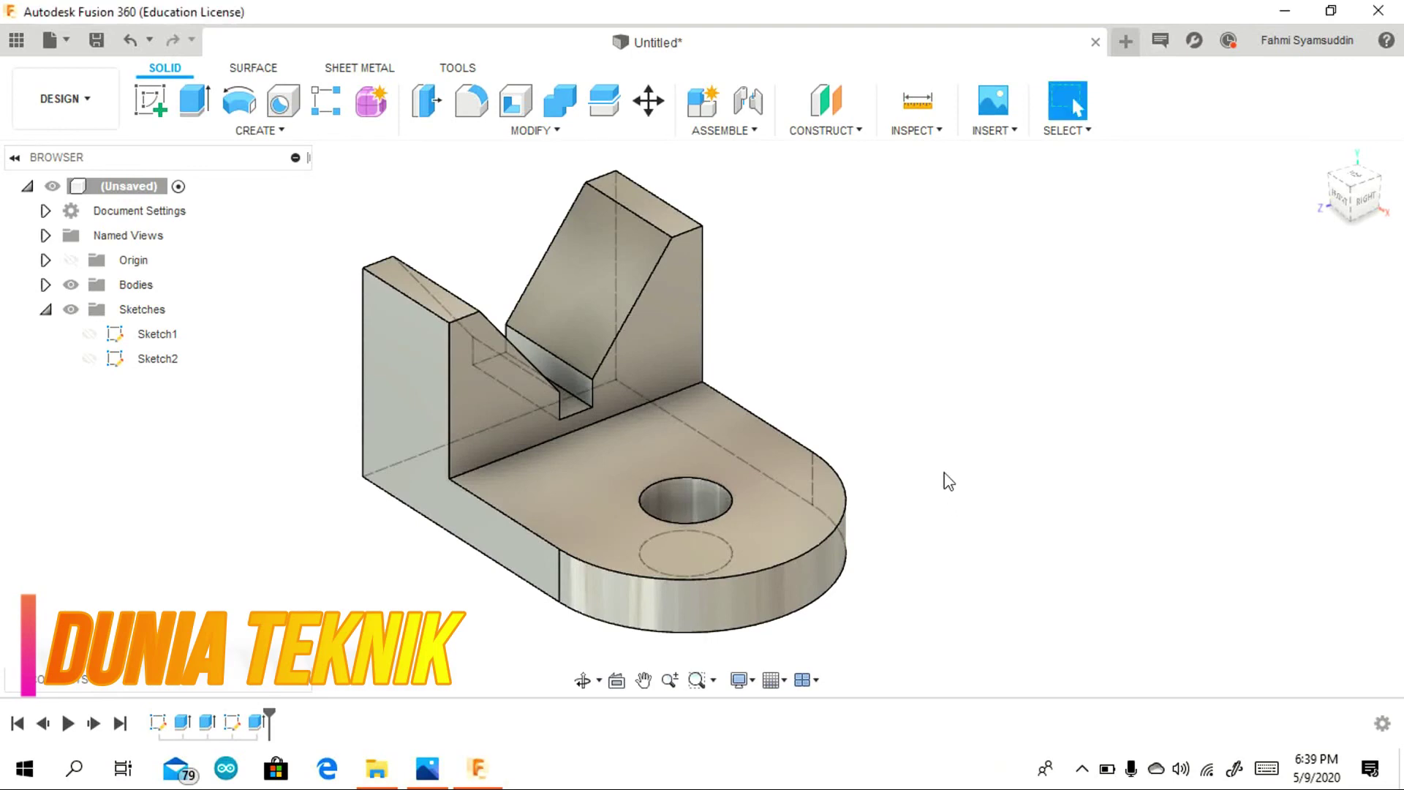
{"action": "middle_click_drag", "start_coordinate": [812, 539], "coordinate": [672, 576]}
{"action": "key", "text": "Escape"}
{"action": "scroll", "coordinate": [680, 567], "scroll_direction": "up", "scroll_amount": 5}
{"action": "scroll", "coordinate": [709, 534], "scroll_direction": "down", "scroll_amount": 6}
{"action": "scroll", "coordinate": [607, 432], "scroll_direction": "up", "scroll_amount": 3}
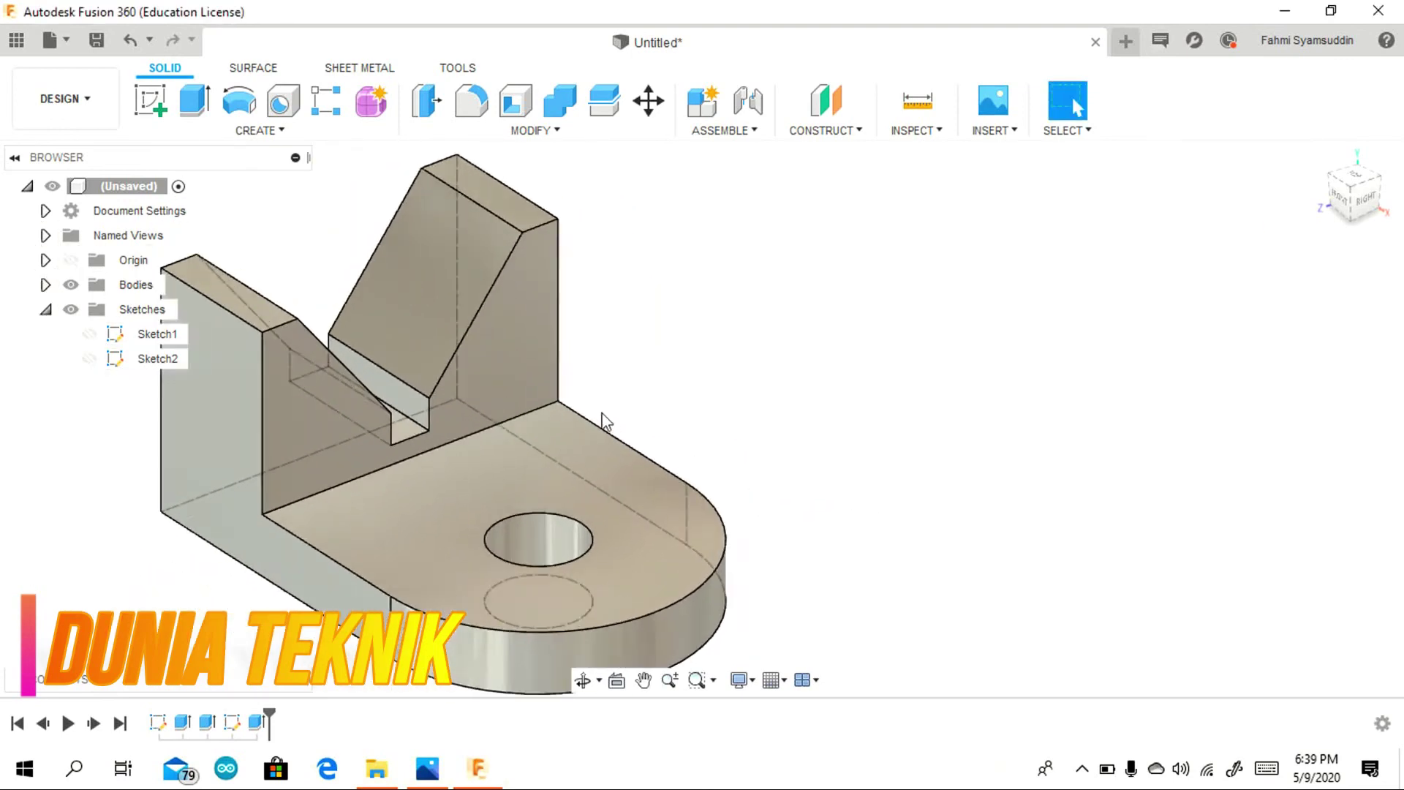
{"action": "scroll", "coordinate": [585, 419], "scroll_direction": "down", "scroll_amount": 1}
{"action": "scroll", "coordinate": [541, 416], "scroll_direction": "down", "scroll_amount": 1}
{"action": "scroll", "coordinate": [501, 417], "scroll_direction": "up", "scroll_amount": 3}
{"action": "scroll", "coordinate": [556, 399], "scroll_direction": "down", "scroll_amount": 4}
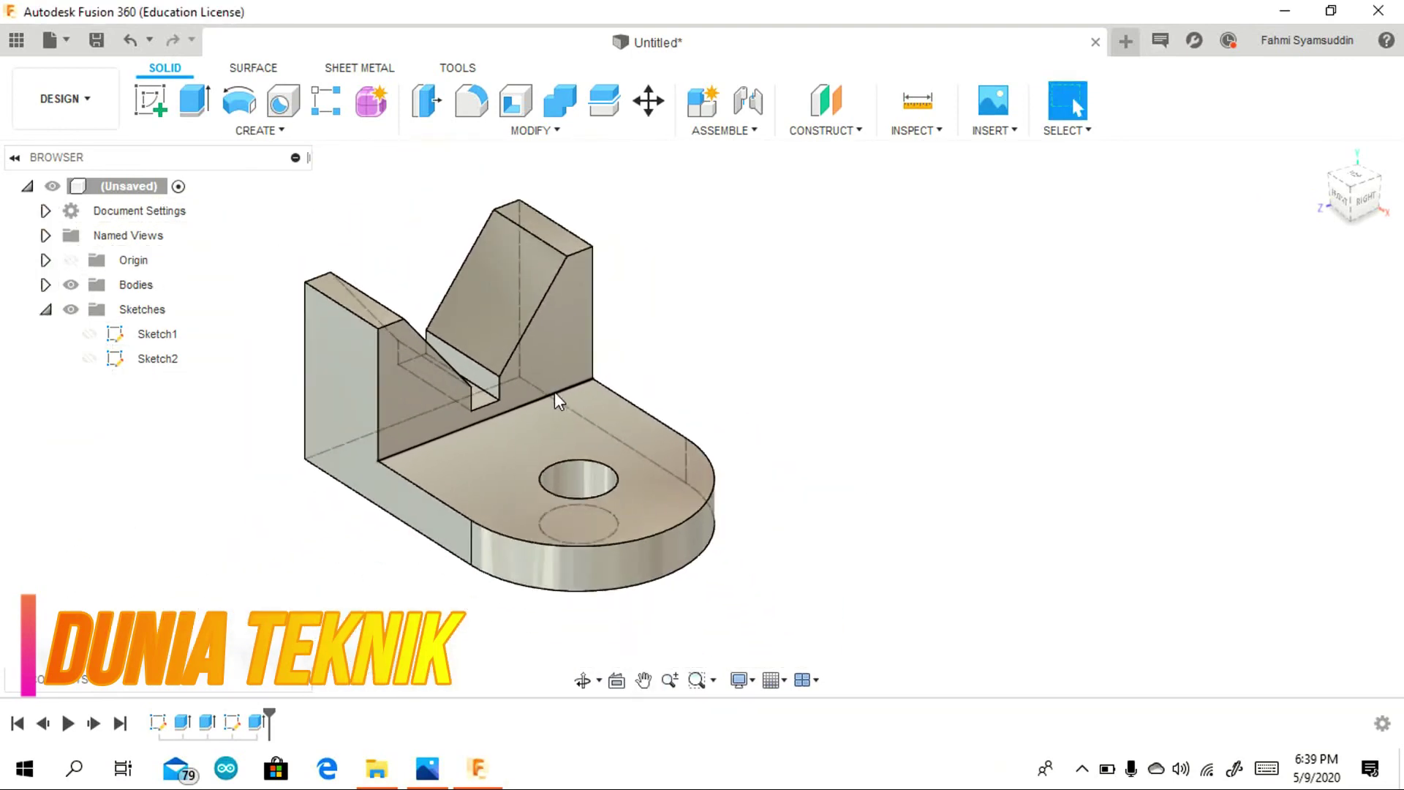
{"action": "scroll", "coordinate": [554, 395], "scroll_direction": "up", "scroll_amount": 2}
{"action": "scroll", "coordinate": [577, 395], "scroll_direction": "down", "scroll_amount": 1}
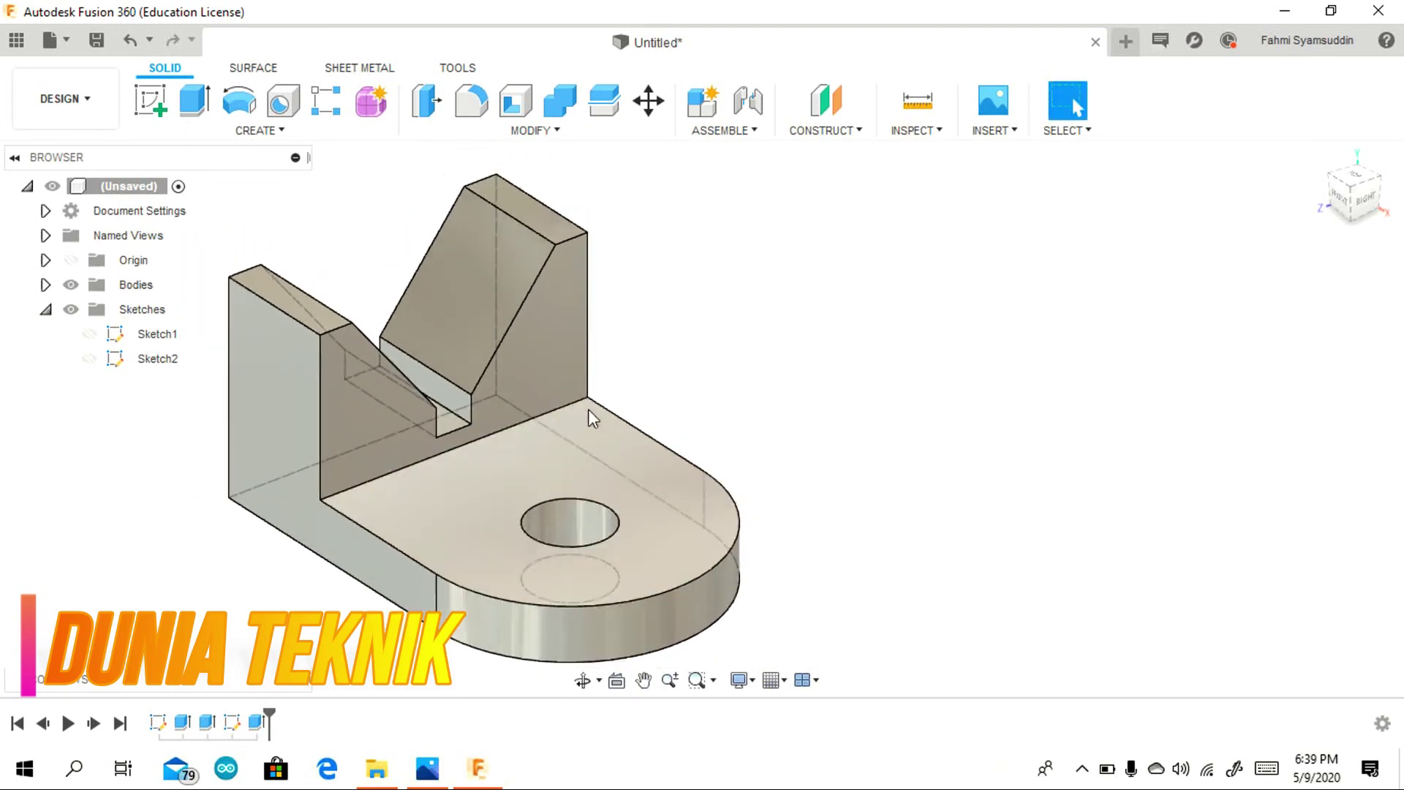
{"action": "scroll", "coordinate": [589, 410], "scroll_direction": "up", "scroll_amount": 1}
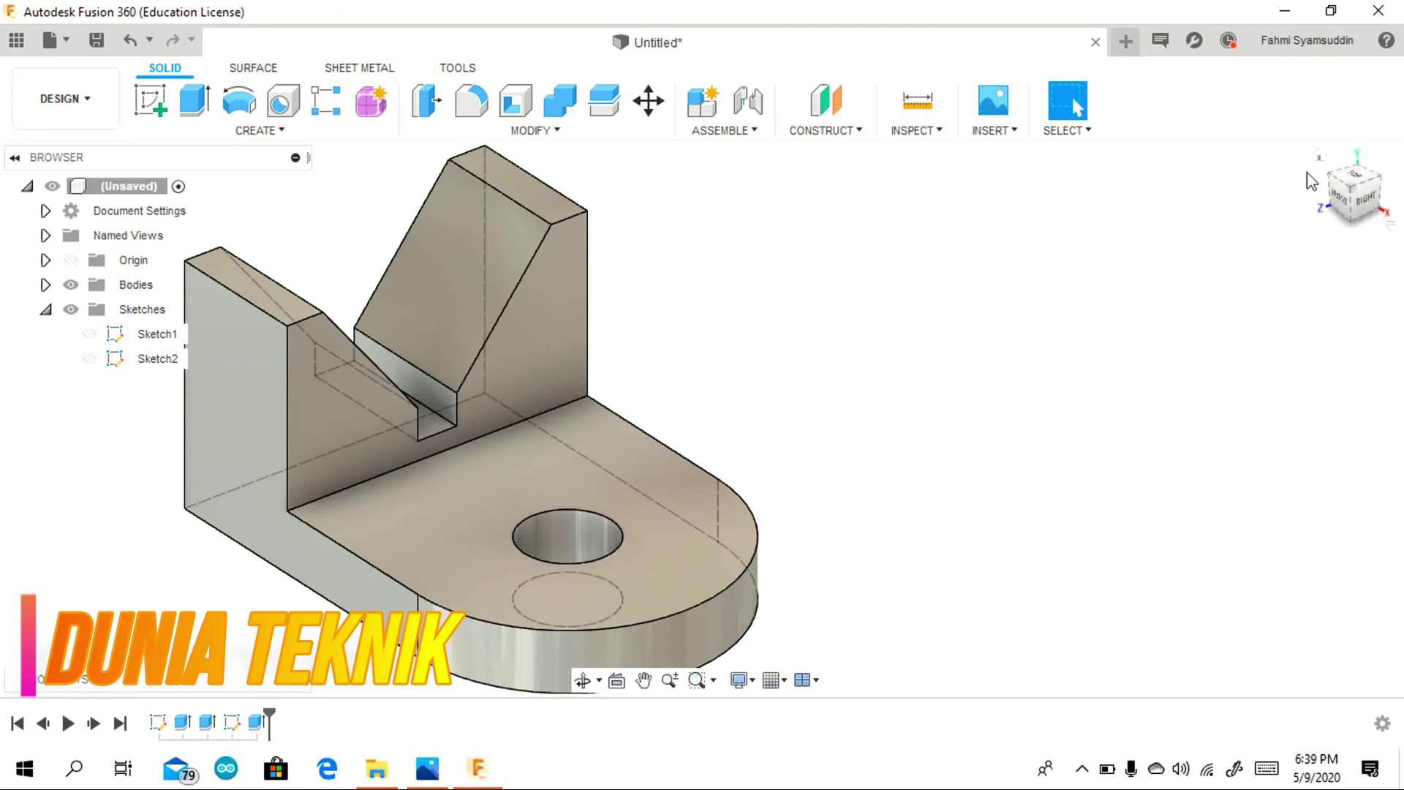
{"action": "middle_click_drag", "start_coordinate": [1312, 183], "coordinate": [975, 307], "text": "shift"}
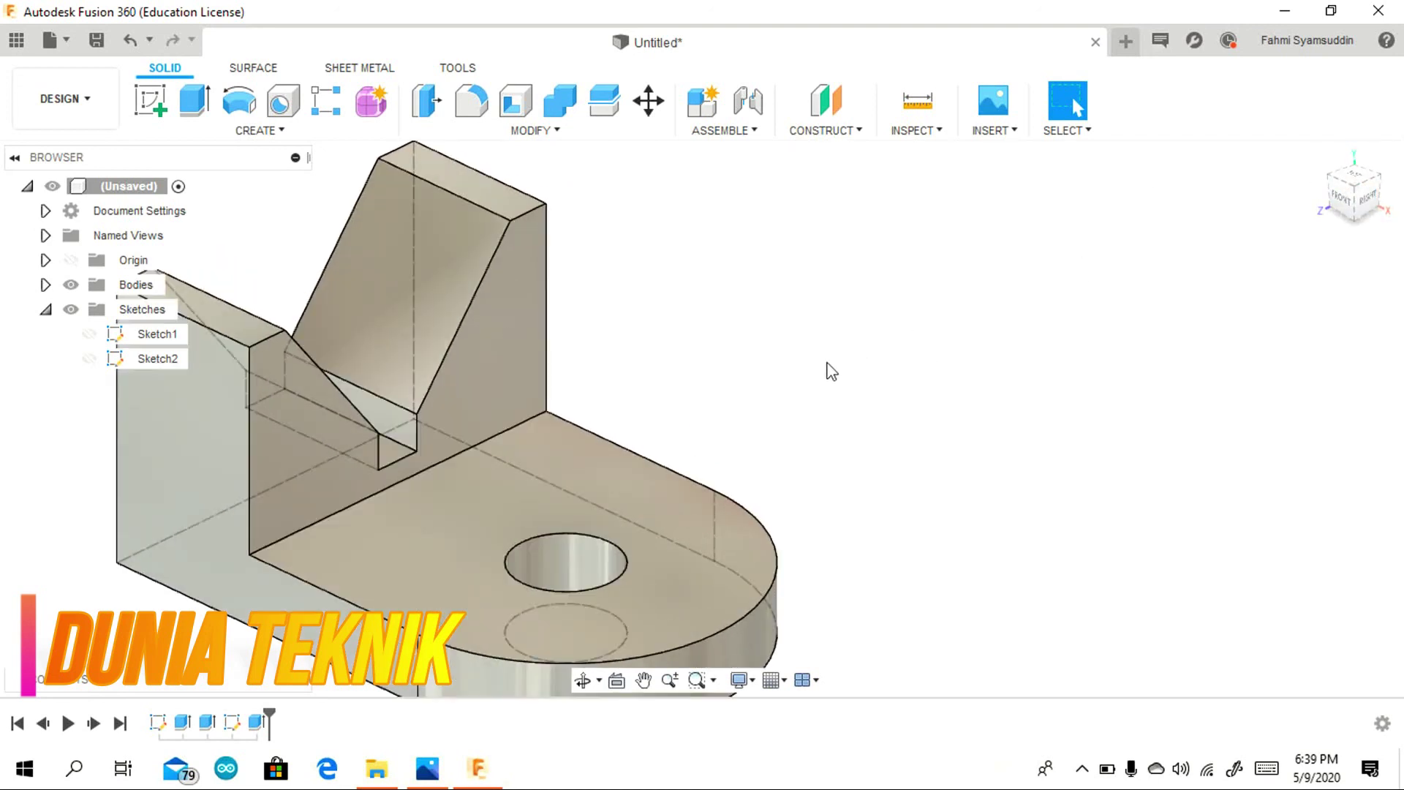
{"action": "middle_click_drag", "start_coordinate": [828, 370], "coordinate": [655, 329]}
{"action": "scroll", "coordinate": [669, 331], "scroll_direction": "up", "scroll_amount": 2}
{"action": "scroll", "coordinate": [702, 321], "scroll_direction": "down", "scroll_amount": 1}
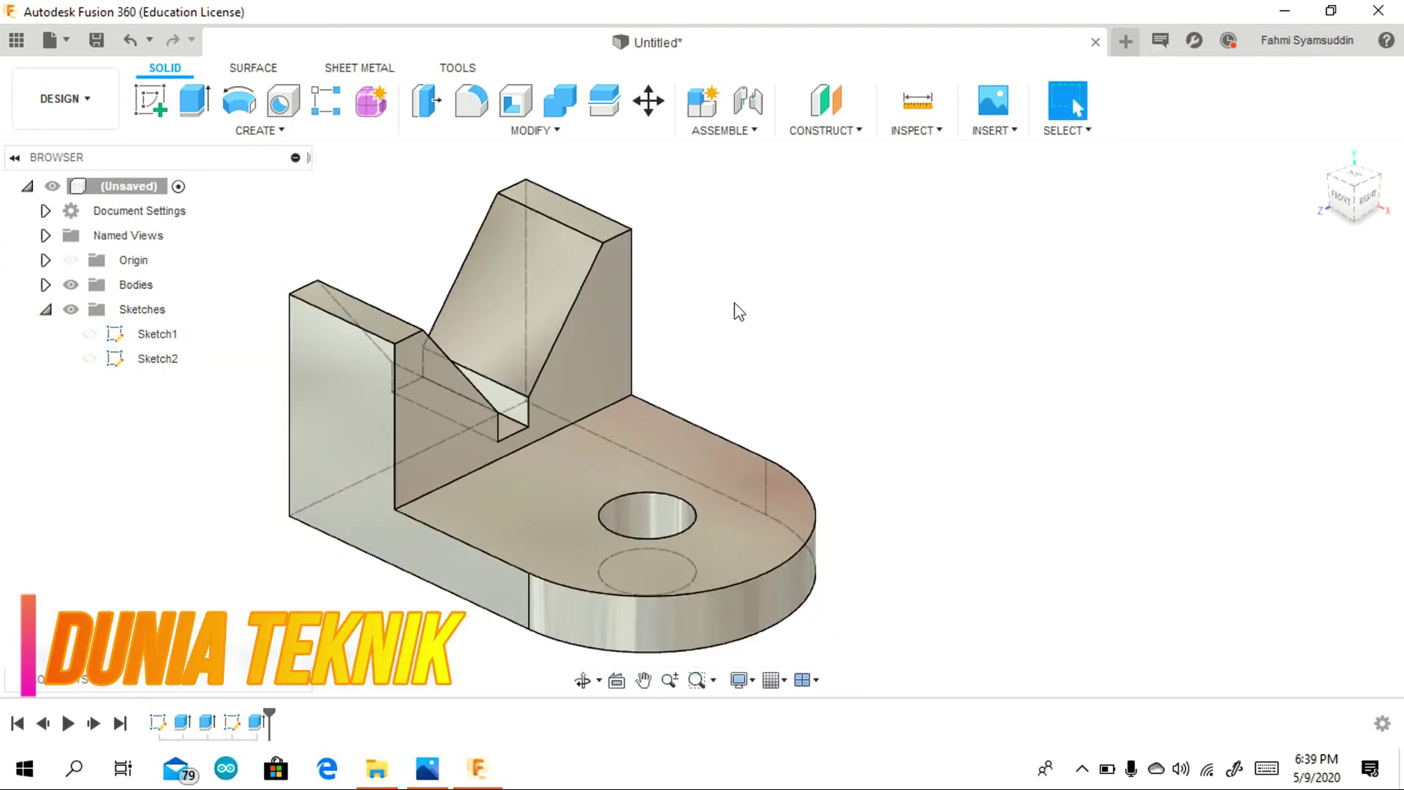
{"action": "scroll", "coordinate": [717, 307], "scroll_direction": "down", "scroll_amount": 1}
{"action": "scroll", "coordinate": [703, 304], "scroll_direction": "down", "scroll_amount": 1}
{"action": "scroll", "coordinate": [697, 333], "scroll_direction": "down", "scroll_amount": 1}
{"action": "scroll", "coordinate": [687, 344], "scroll_direction": "up", "scroll_amount": 2}
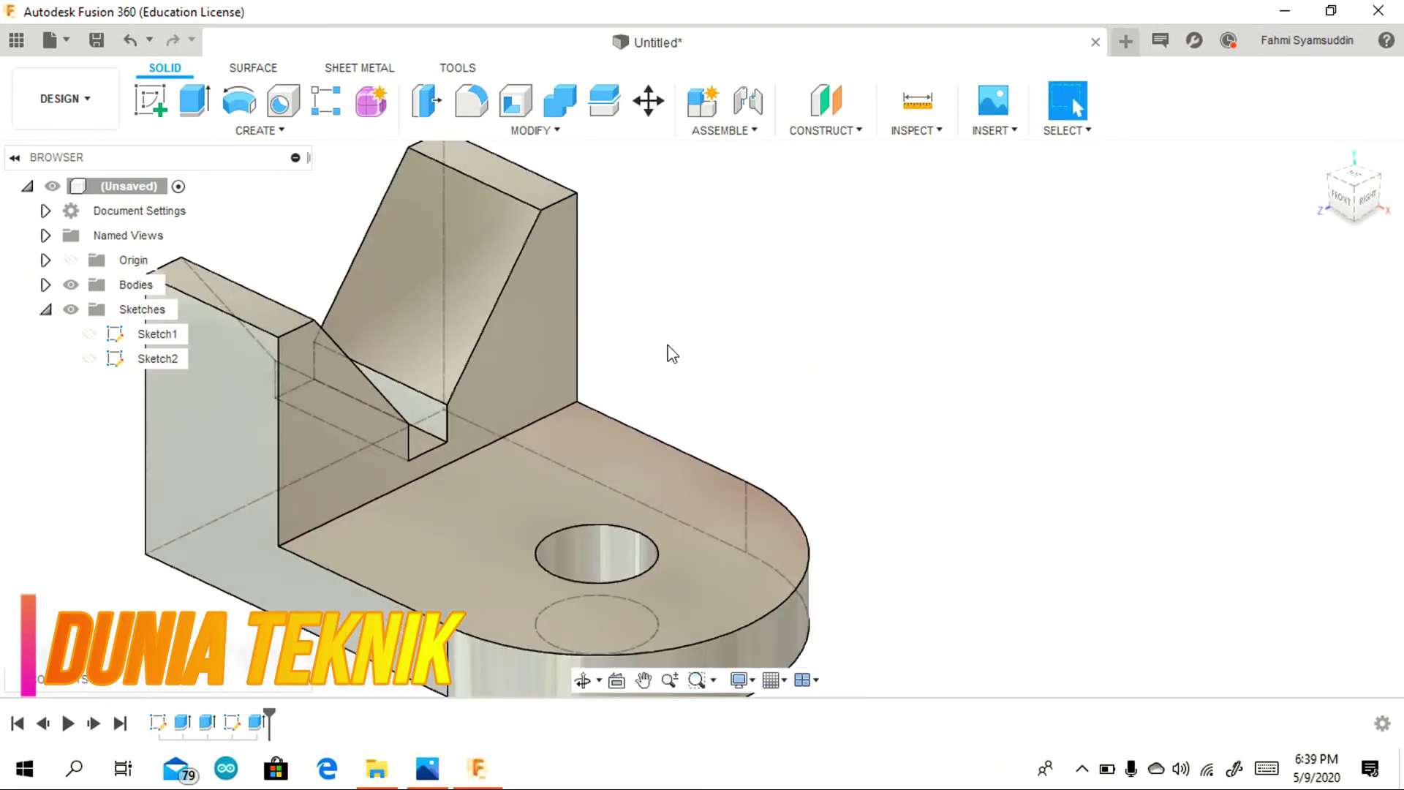